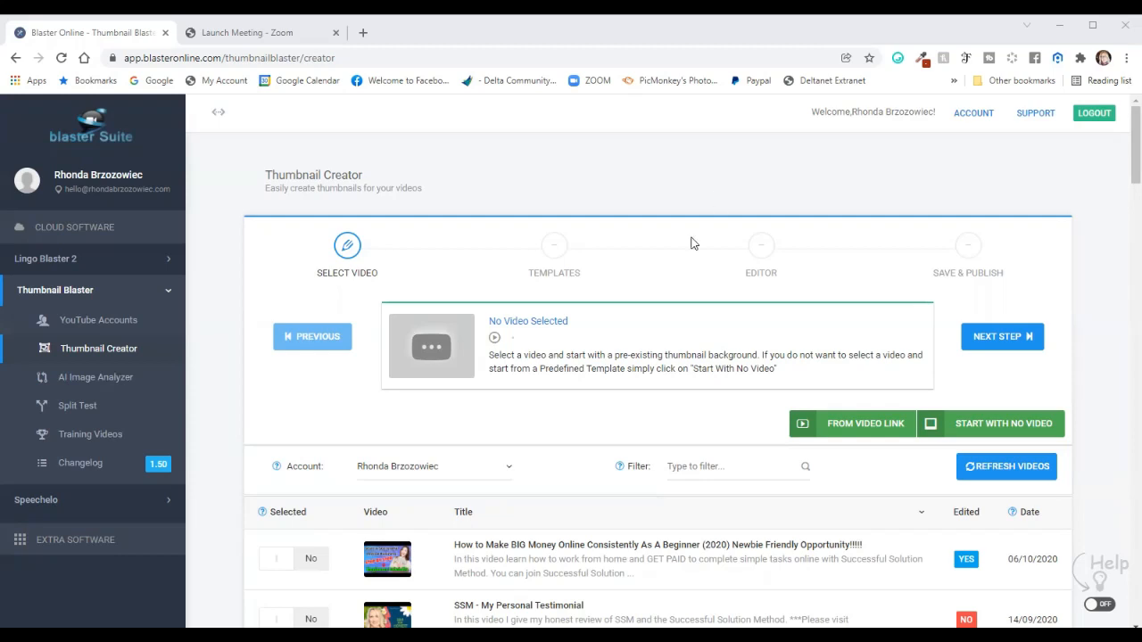
# Start a new thumbnail with no source video selected
pyautogui.scroll(-1, 683, 270)
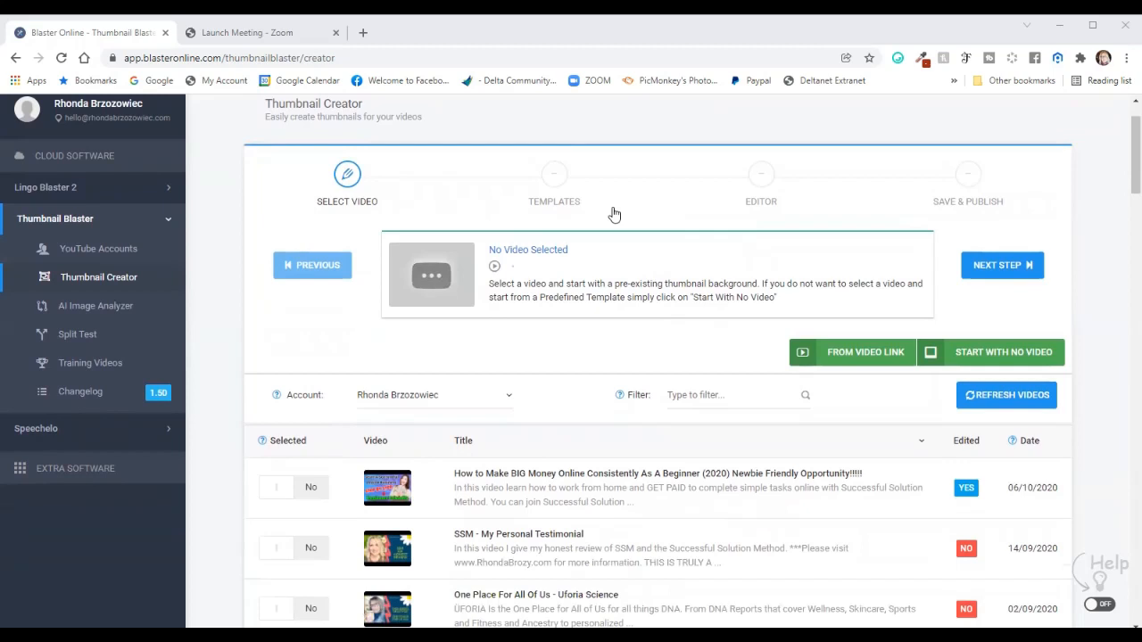
pyautogui.click(1011, 354)
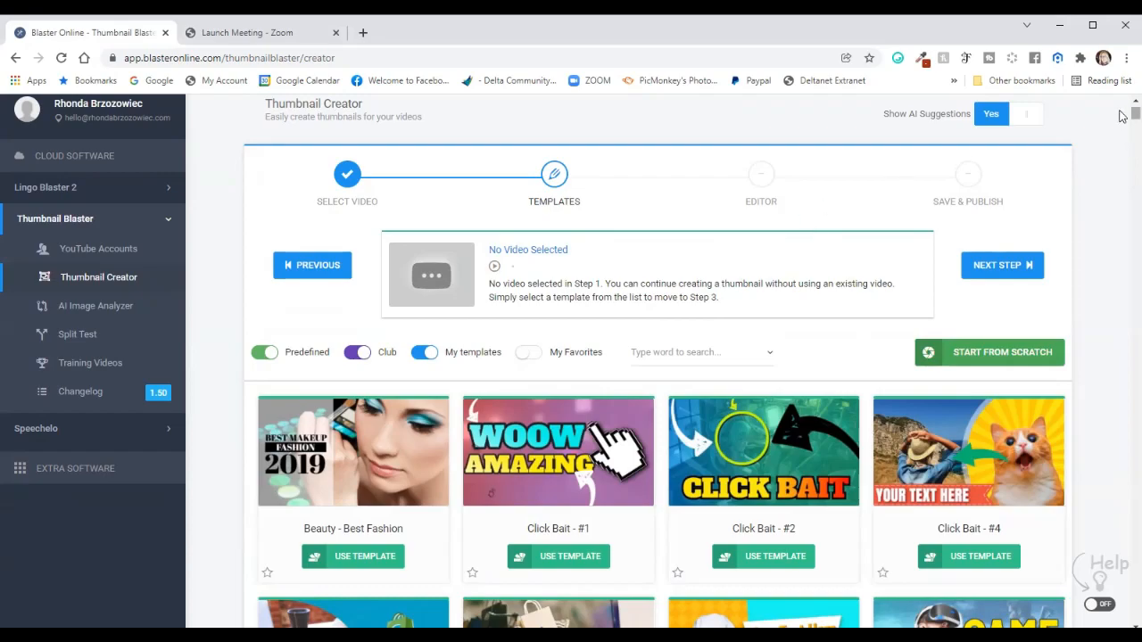
# Browse the predefined and club thumbnail templates in the template gallery
pyautogui.scroll(-6, 1122, 127)
pyautogui.scroll(-20, 1122, 160)
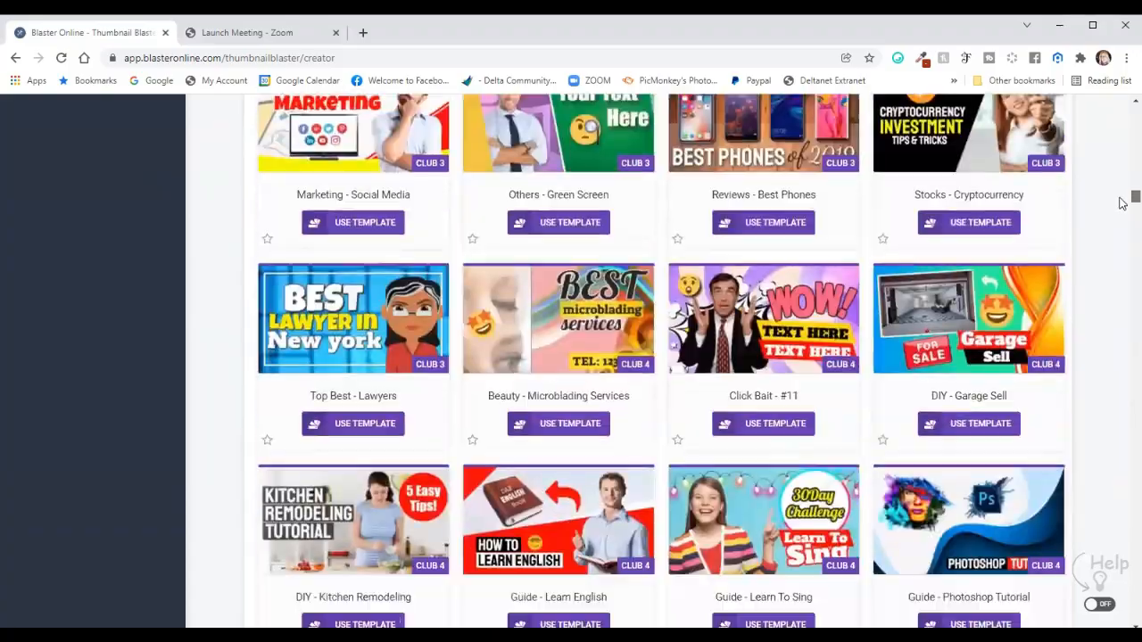
pyautogui.moveTo(1122, 204); pyautogui.dragTo(1119, 339)
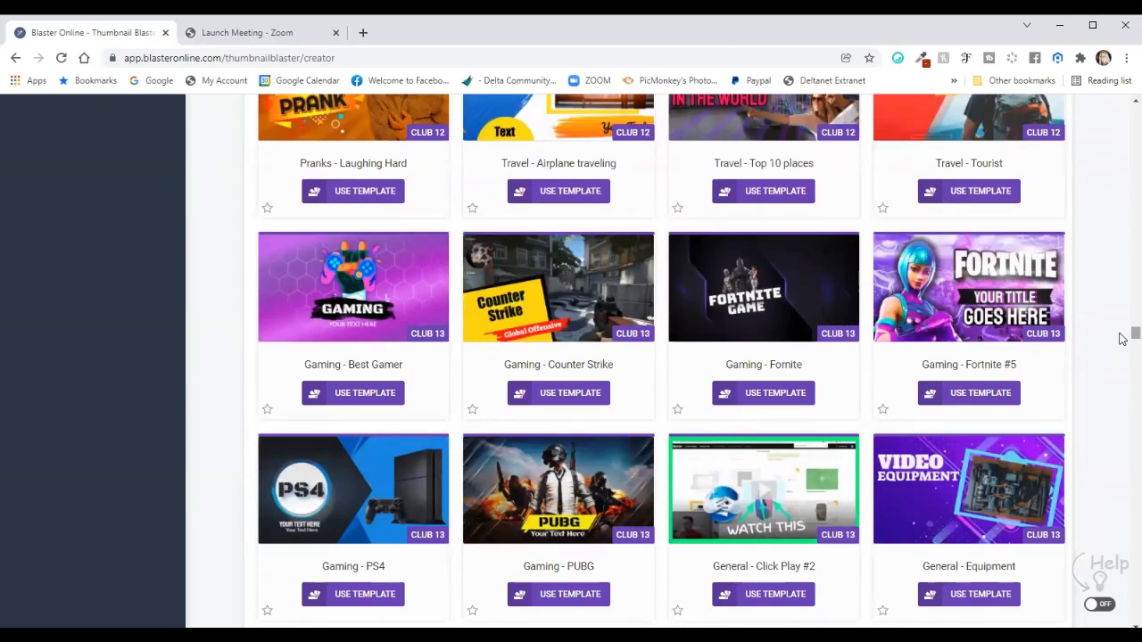
pyautogui.moveTo(1120, 334); pyautogui.dragTo(1122, 455)
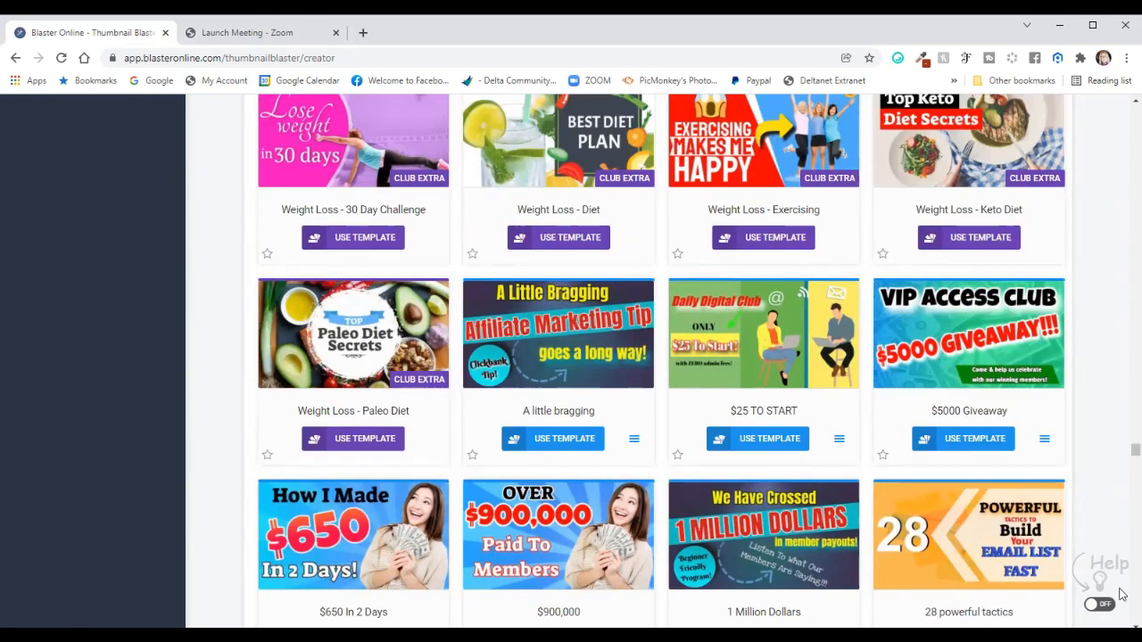
# Look through the personal saved templates that follow the Club Extra designs in the gallery
pyautogui.moveTo(1121, 453); pyautogui.dragTo(1121, 461)
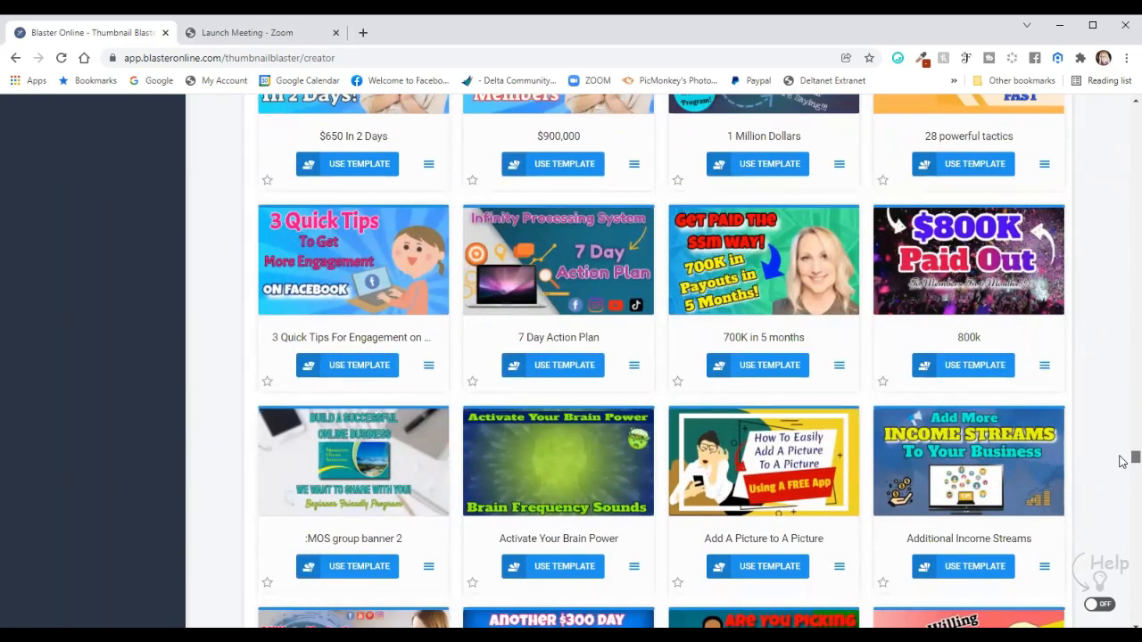
pyautogui.moveTo(1121, 461); pyautogui.dragTo(1121, 467)
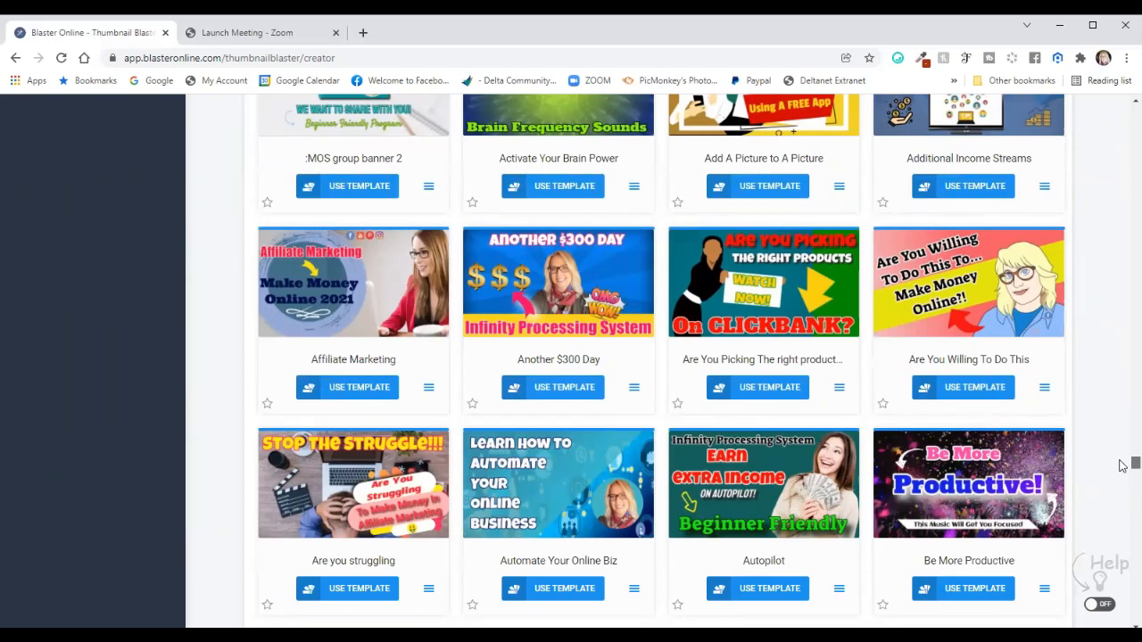
pyautogui.scroll(-2, 1122, 466)
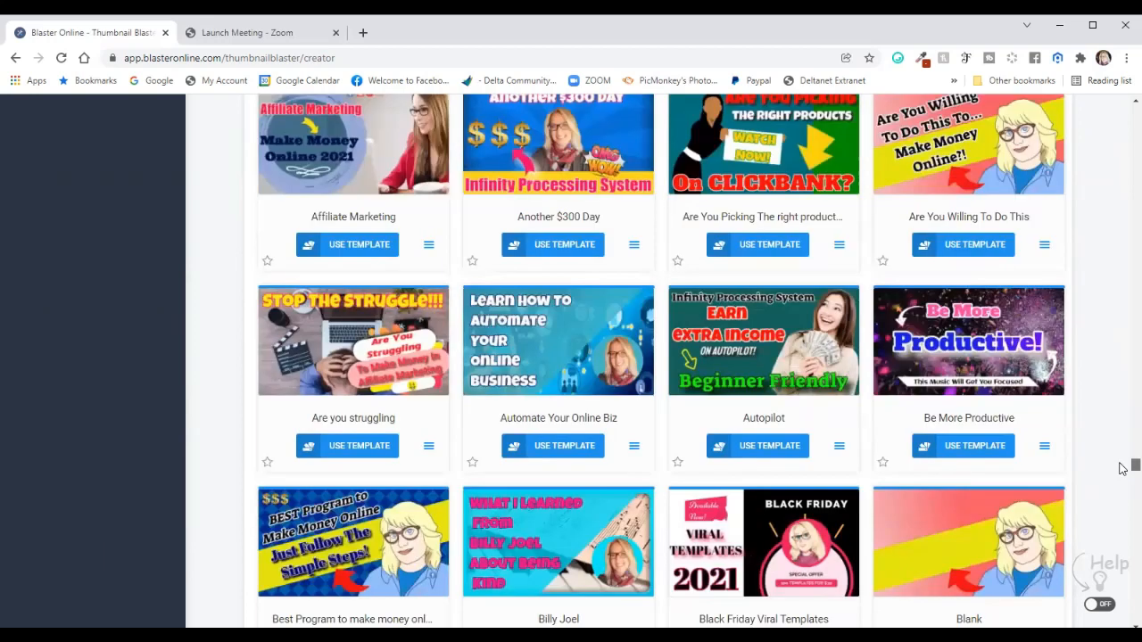
pyautogui.scroll(-5, 1122, 471)
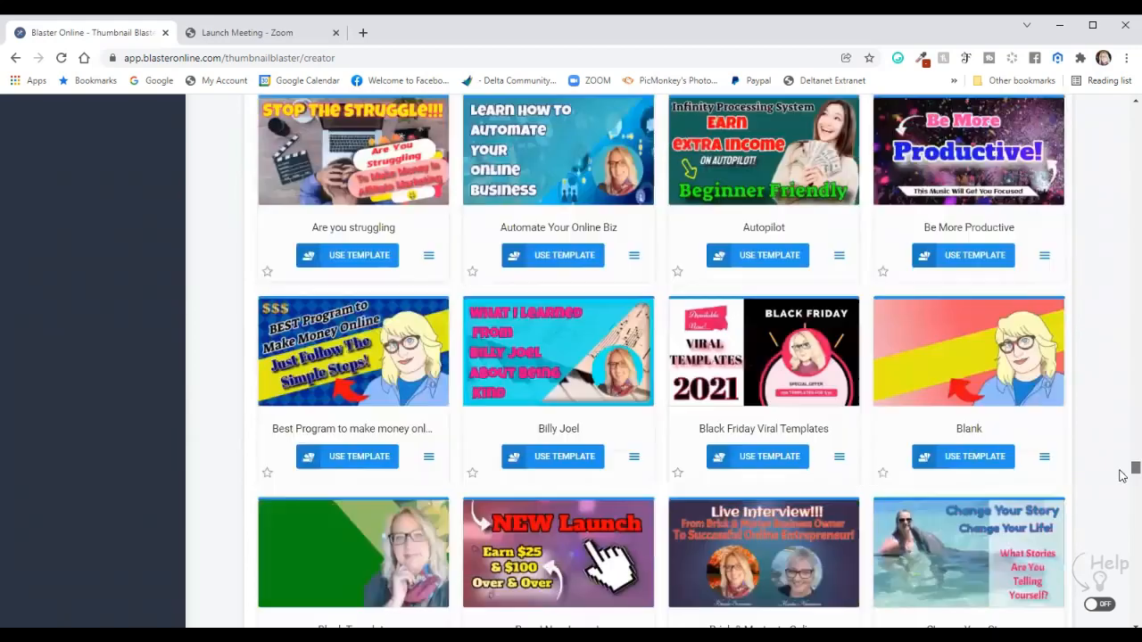
pyautogui.scroll(-2, 1122, 477)
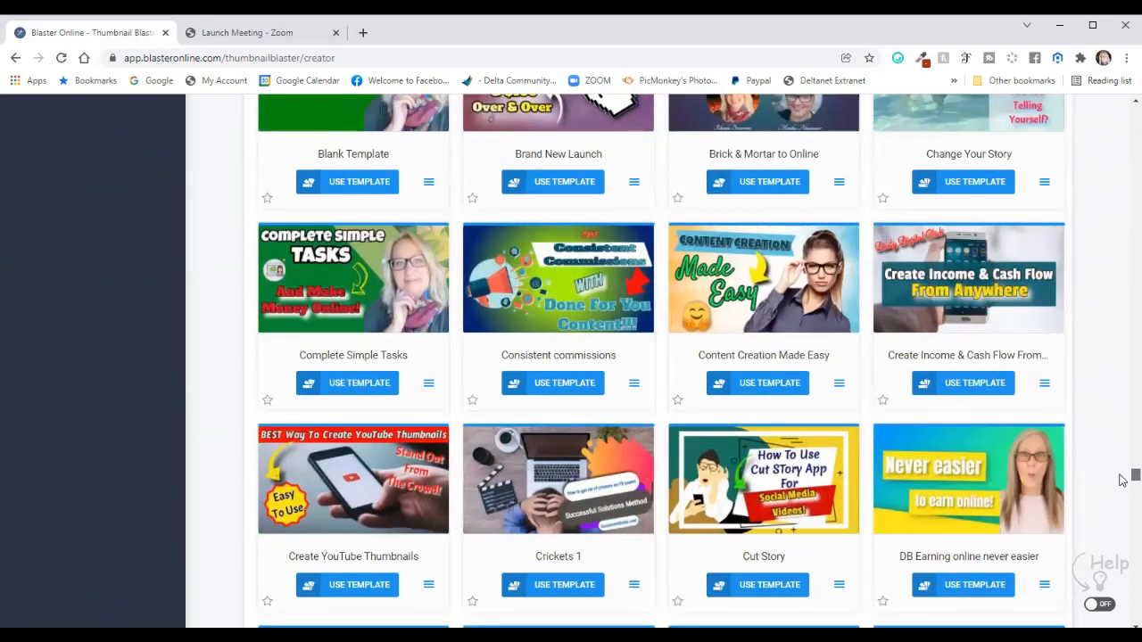
pyautogui.scroll(-3, 1122, 480)
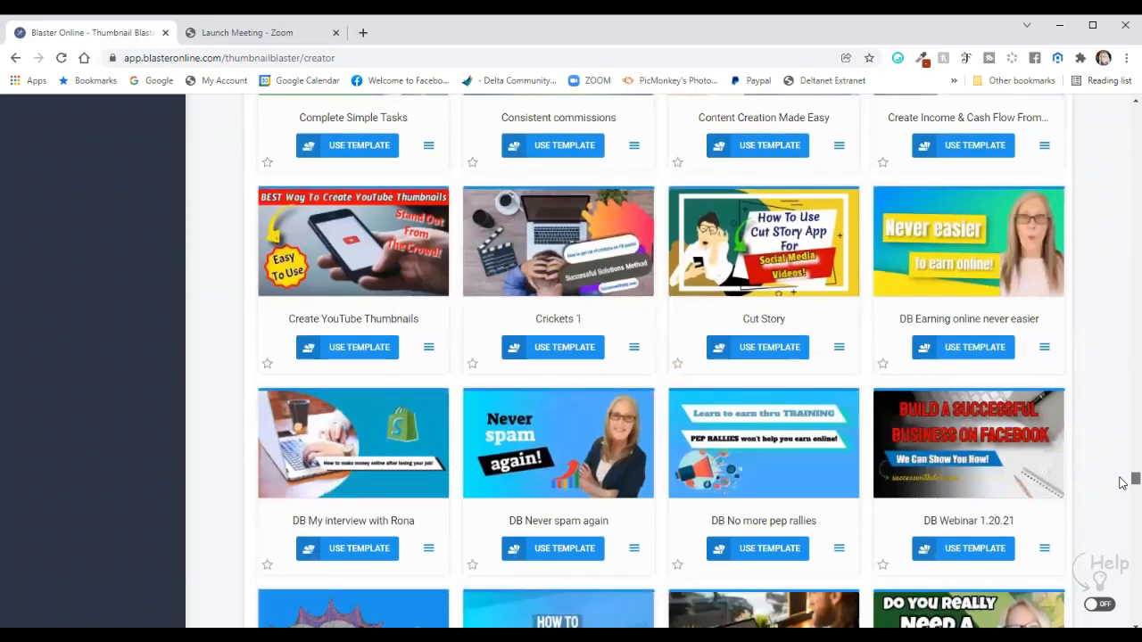
pyautogui.scroll(-1, 1122, 485)
pyautogui.scroll(-4, 1121, 486)
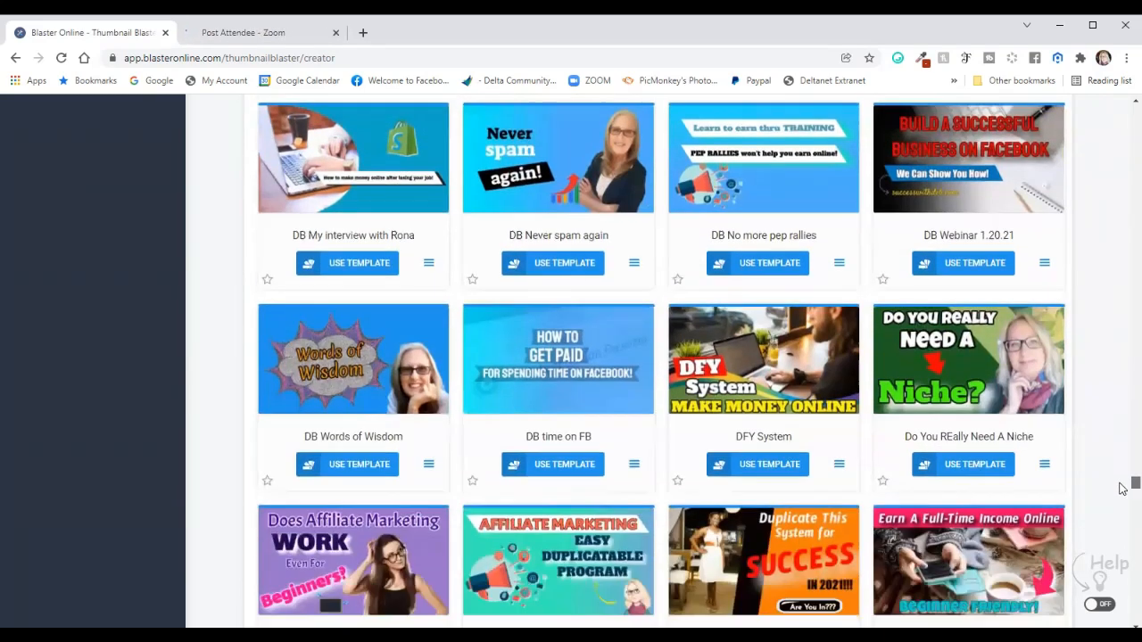
pyautogui.scroll(-3, 1122, 489)
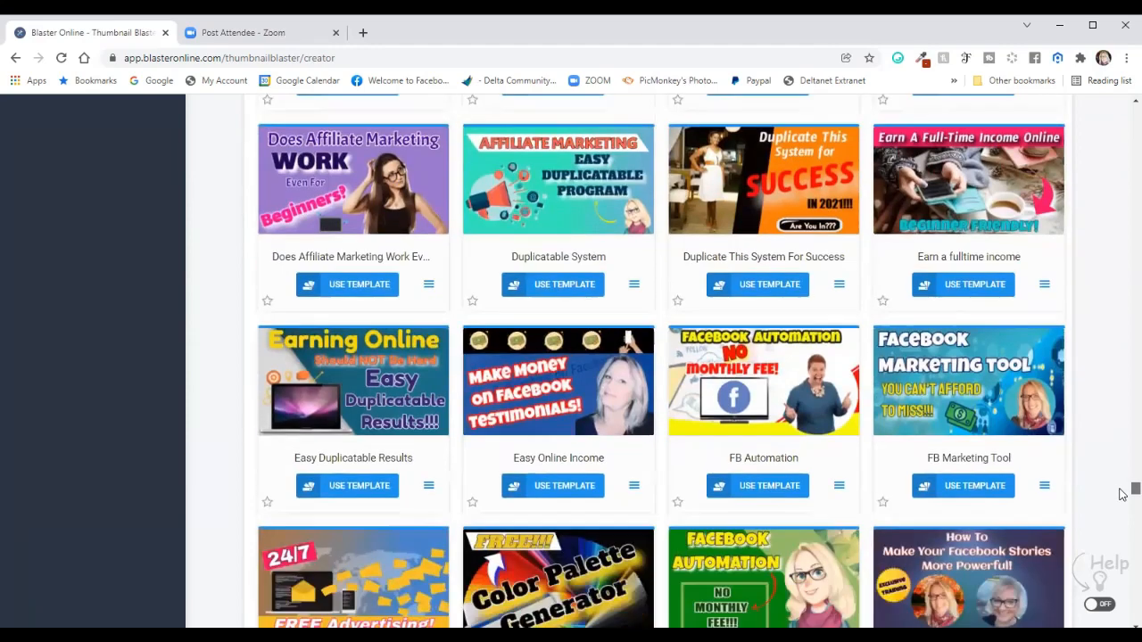
pyautogui.scroll(-2, 1122, 497)
pyautogui.scroll(-4, 1122, 497)
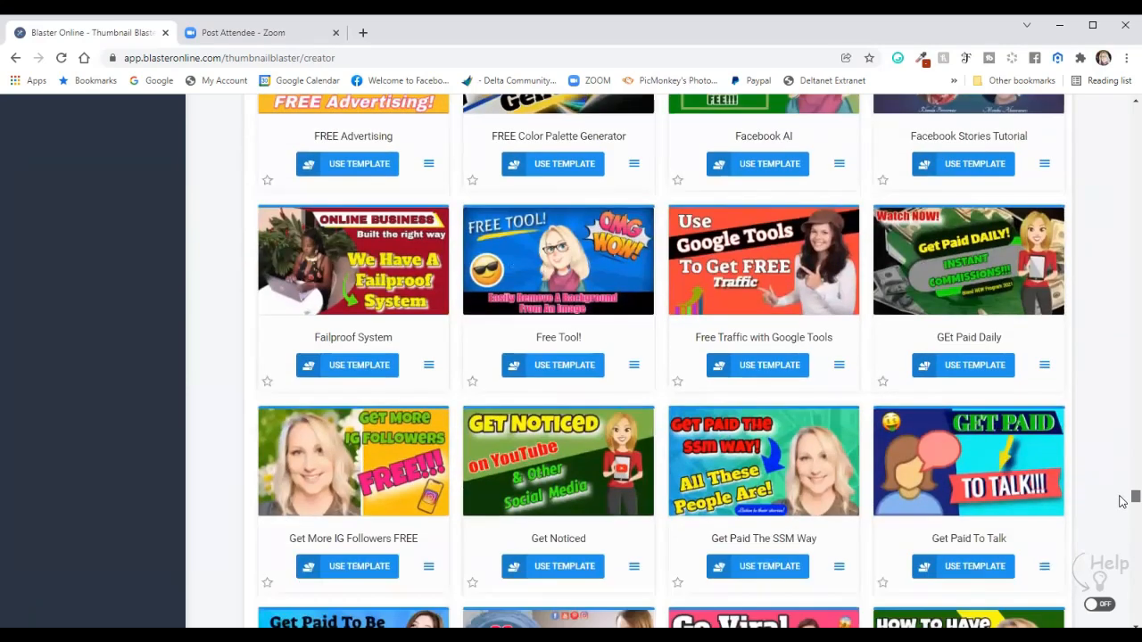
pyautogui.scroll(-6, 1122, 505)
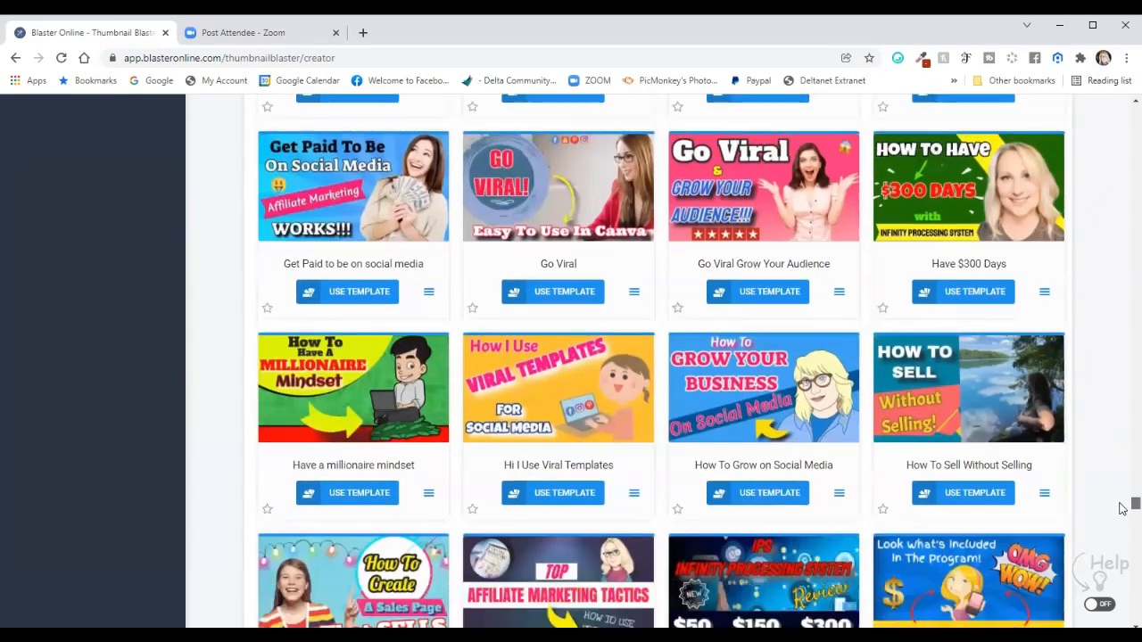
pyautogui.scroll(-6, 1122, 513)
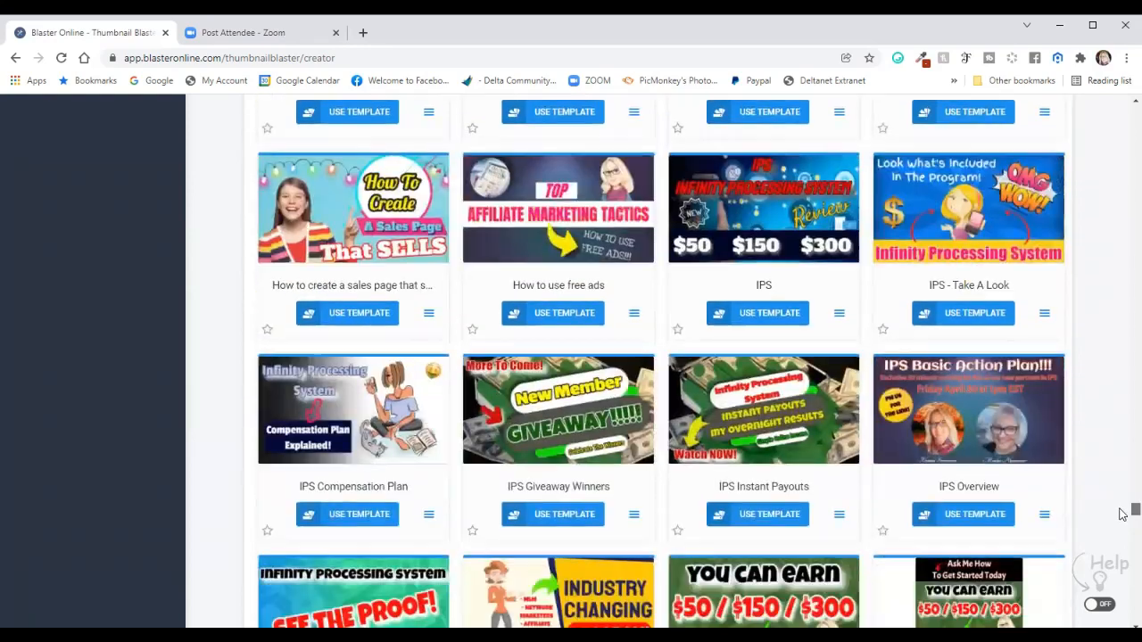
# Return to the Club 1 templates and examine the Club 1 through Club 4 designs for a suitable one
pyautogui.moveTo(1122, 517); pyautogui.dragTo(1122, 166)
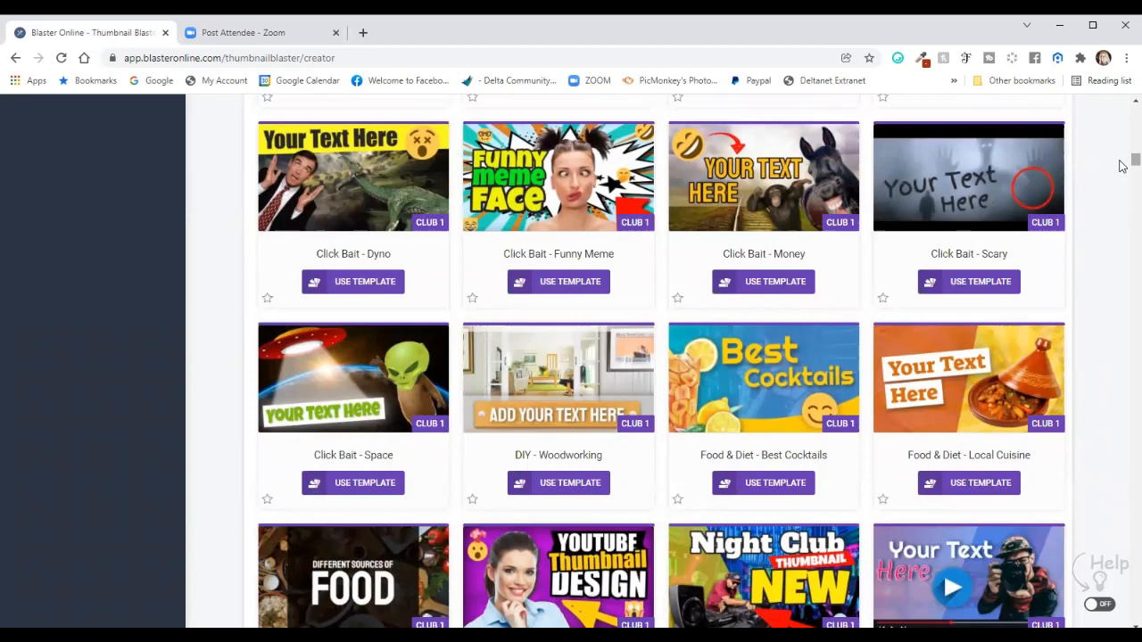
pyautogui.moveTo(1122, 166); pyautogui.dragTo(1121, 171)
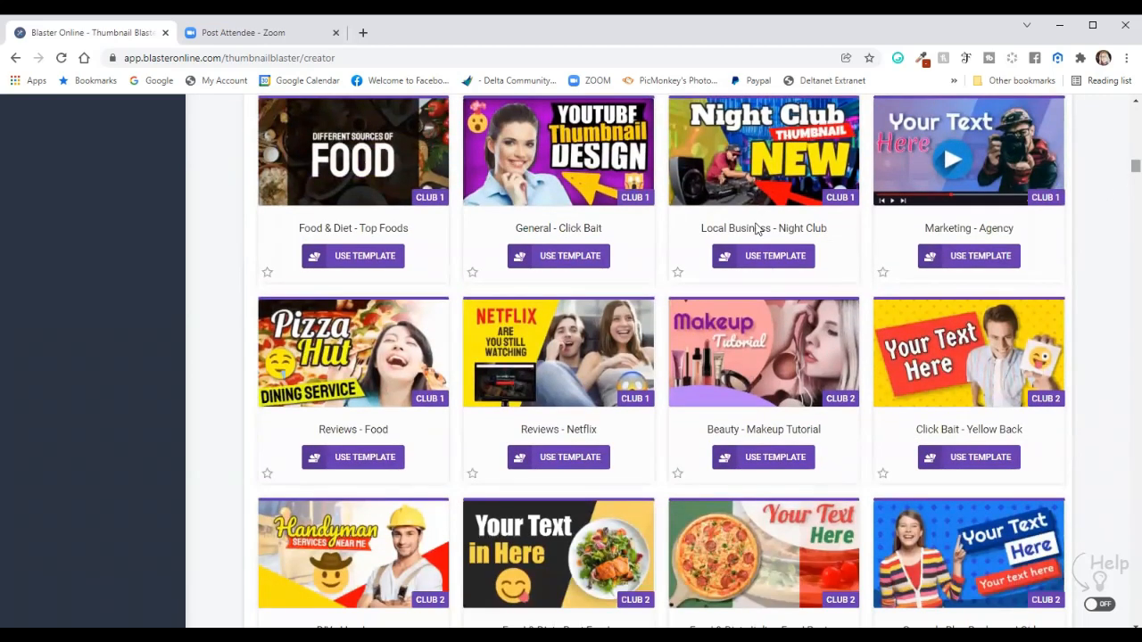
pyautogui.moveTo(576, 158)
pyautogui.scroll(-4, 1122, 174)
pyautogui.scroll(-2, 1121, 179)
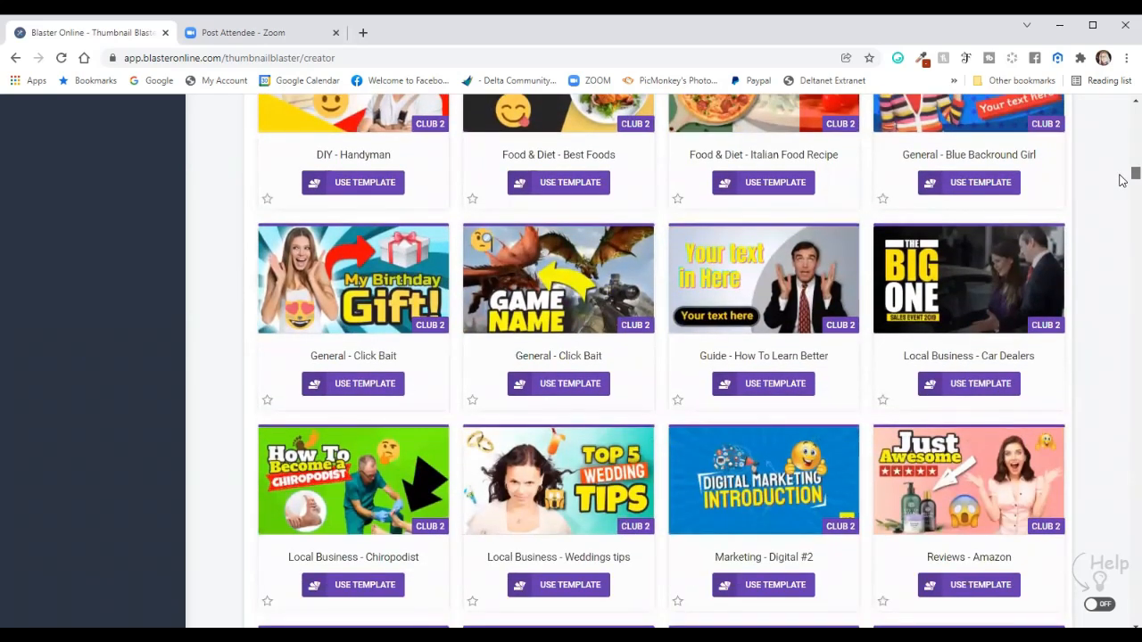
pyautogui.scroll(-1, 1122, 179)
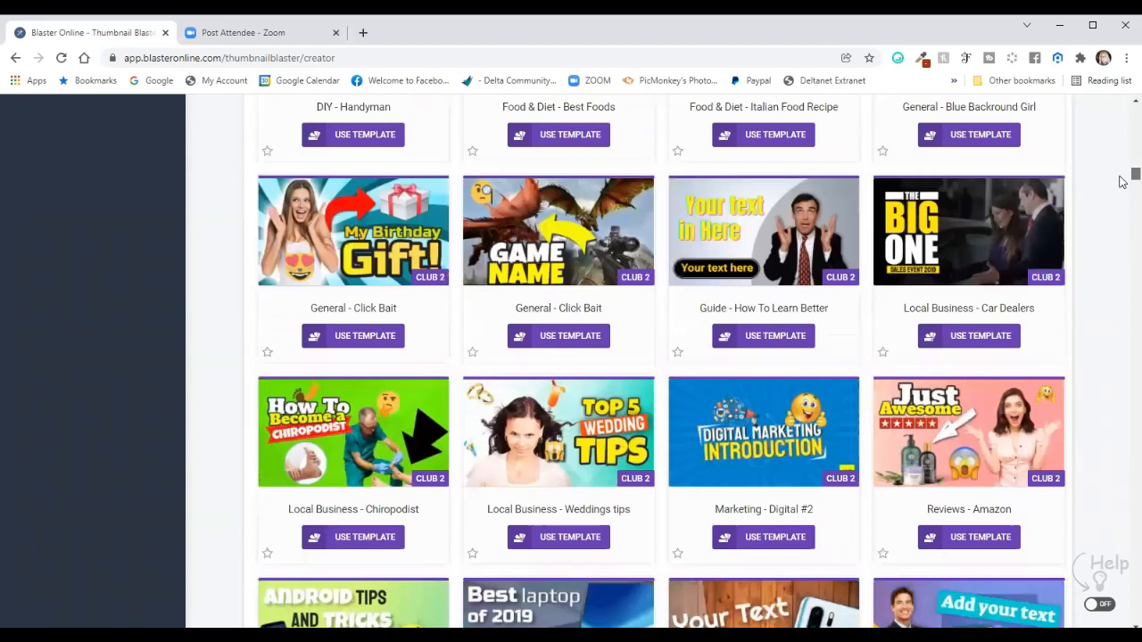
pyautogui.scroll(-2, 1122, 181)
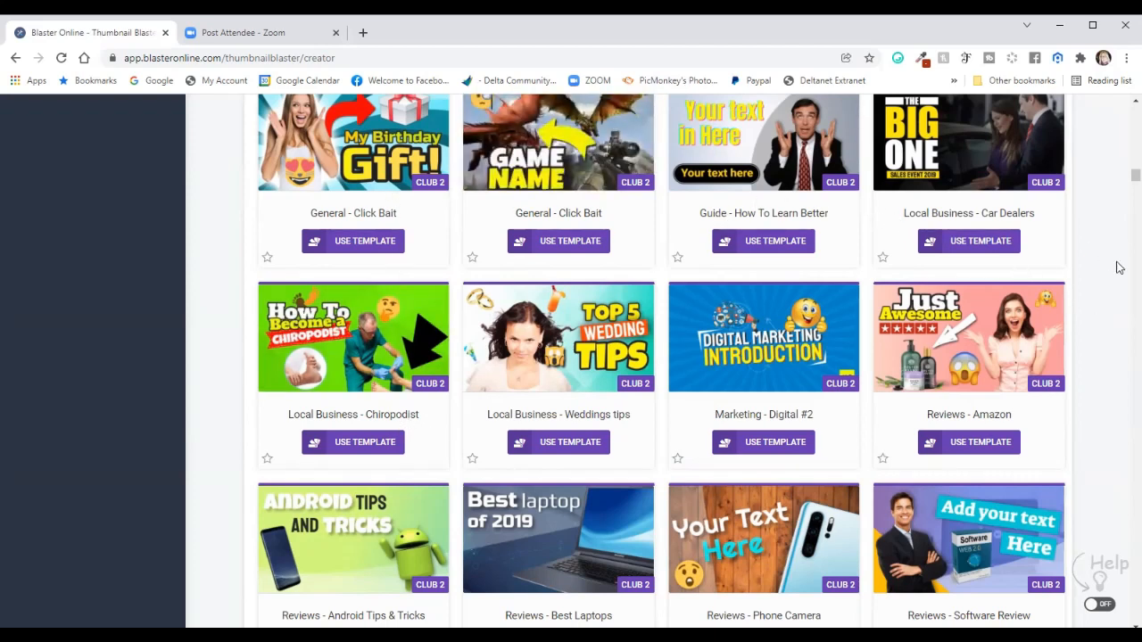
pyautogui.scroll(-1, 1122, 181)
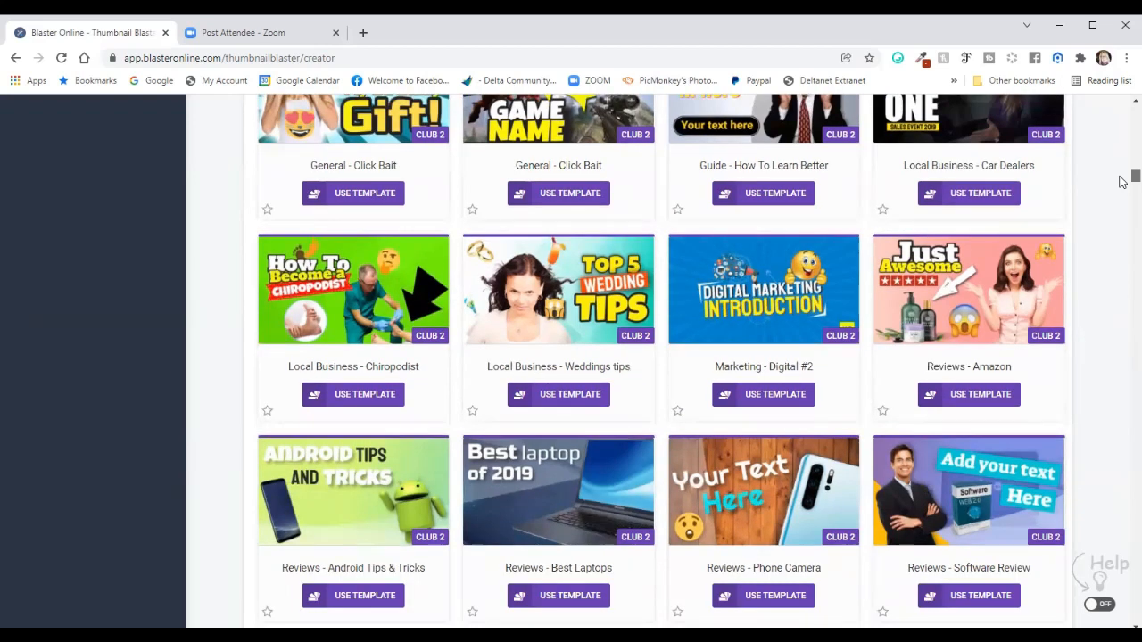
pyautogui.scroll(-3, 1123, 183)
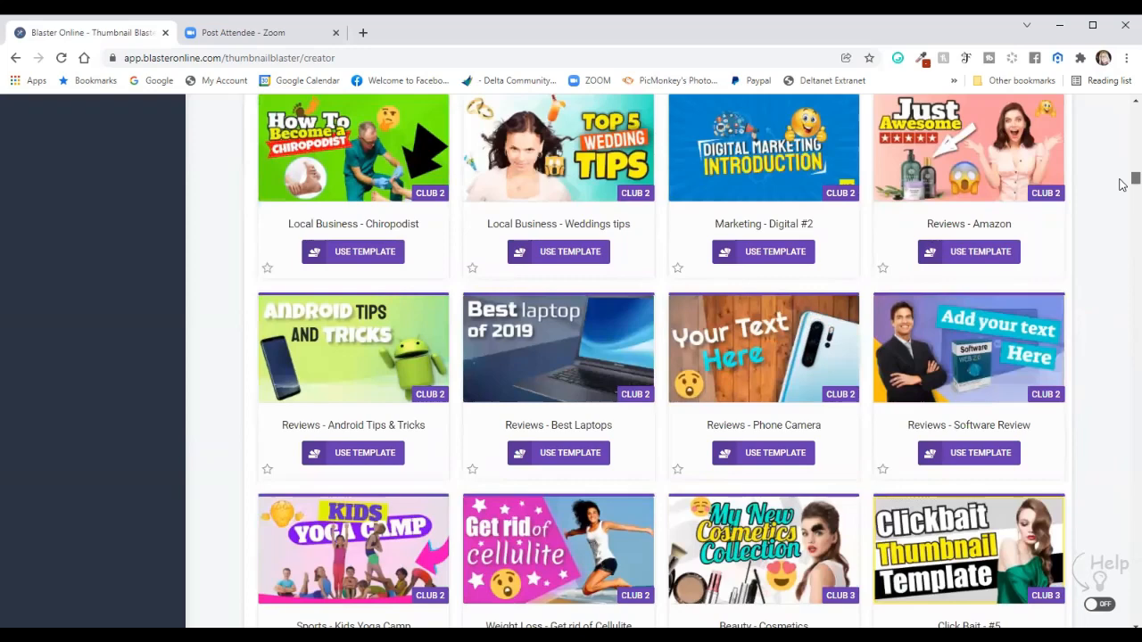
pyautogui.scroll(-4, 1123, 185)
pyautogui.scroll(-1, 1122, 186)
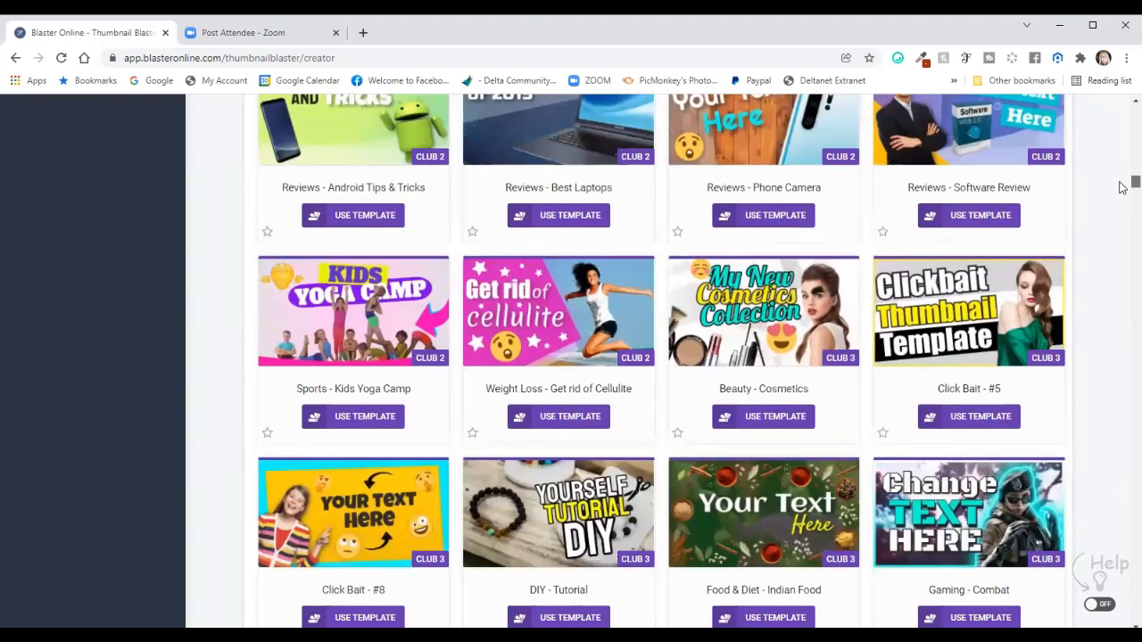
pyautogui.scroll(-5, 1123, 189)
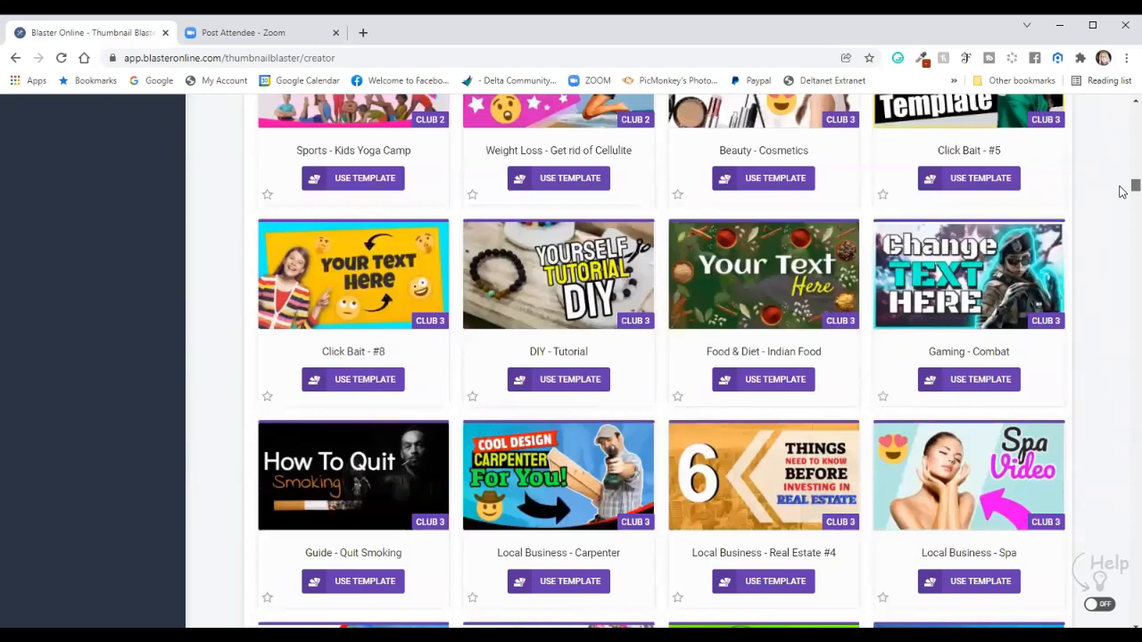
pyautogui.scroll(-3, 1123, 193)
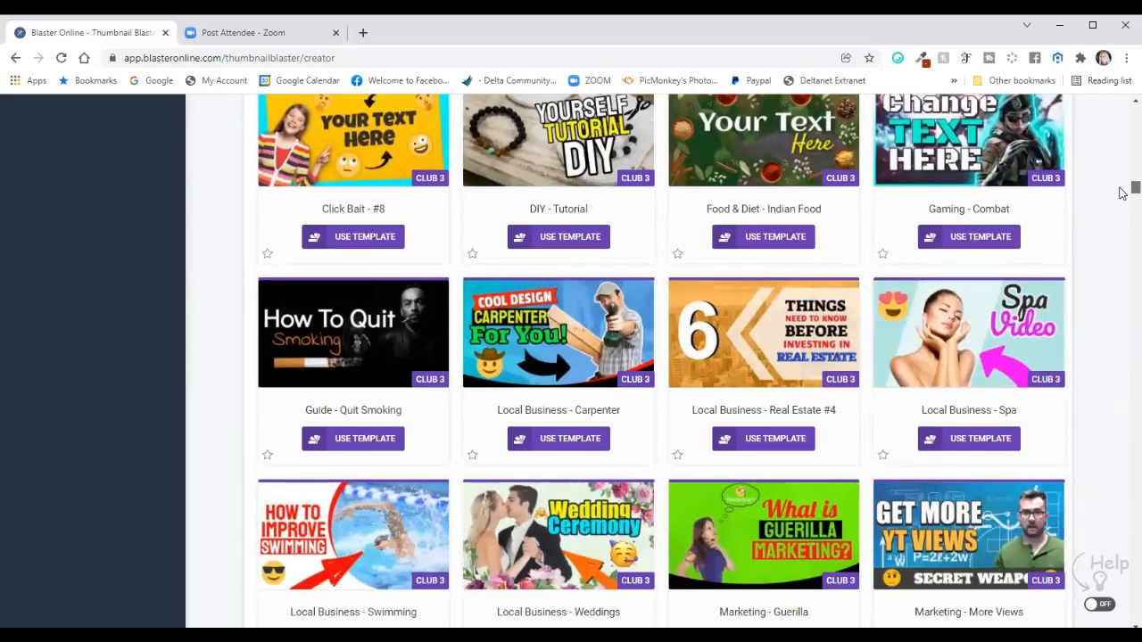
pyautogui.scroll(-5, 1123, 194)
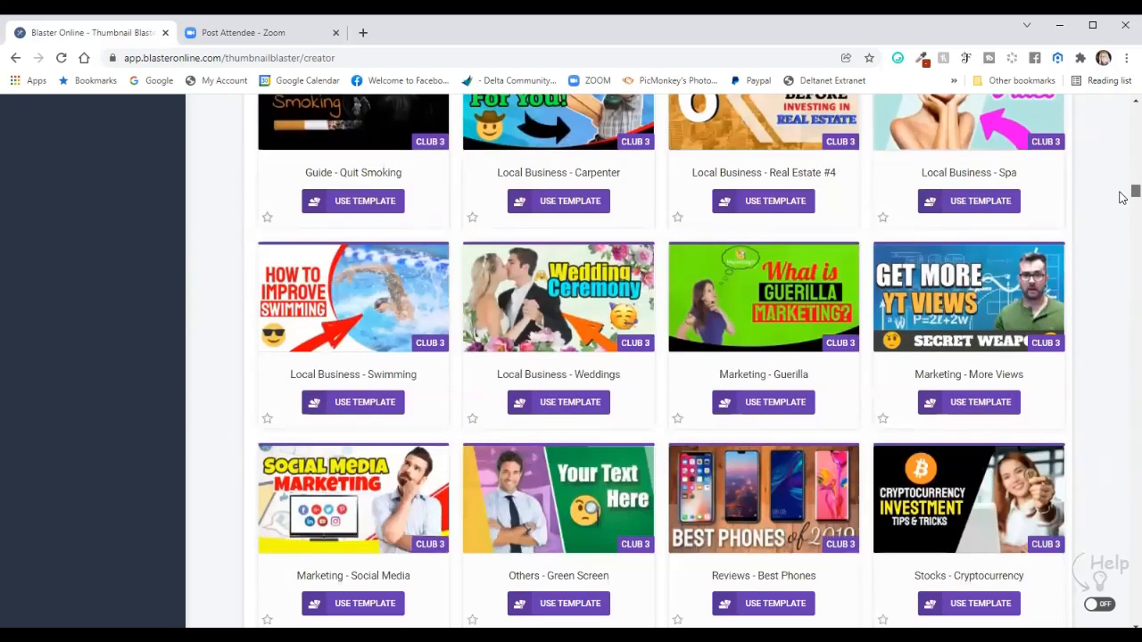
pyautogui.scroll(-5, 1122, 198)
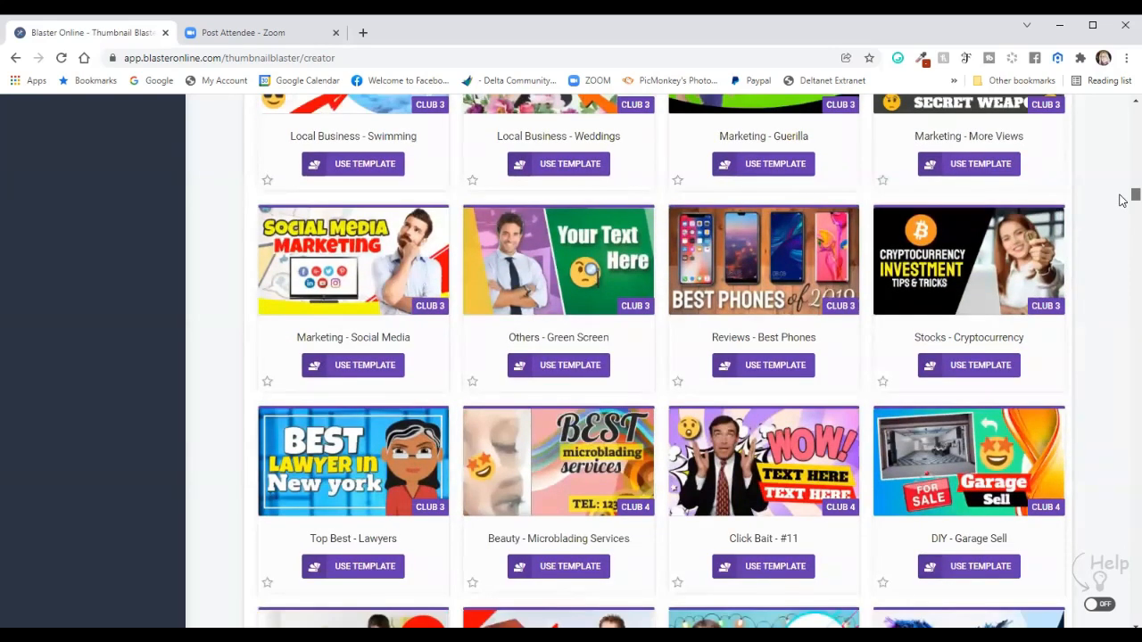
pyautogui.scroll(-1, 1123, 201)
pyautogui.scroll(-2, 1121, 202)
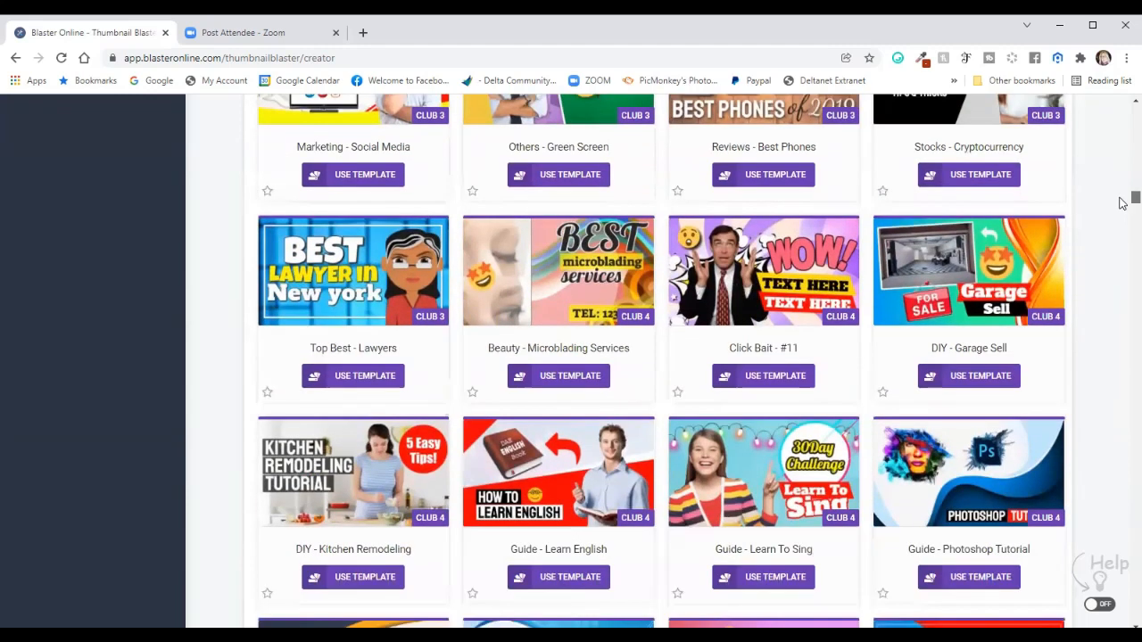
pyautogui.scroll(-2, 1122, 204)
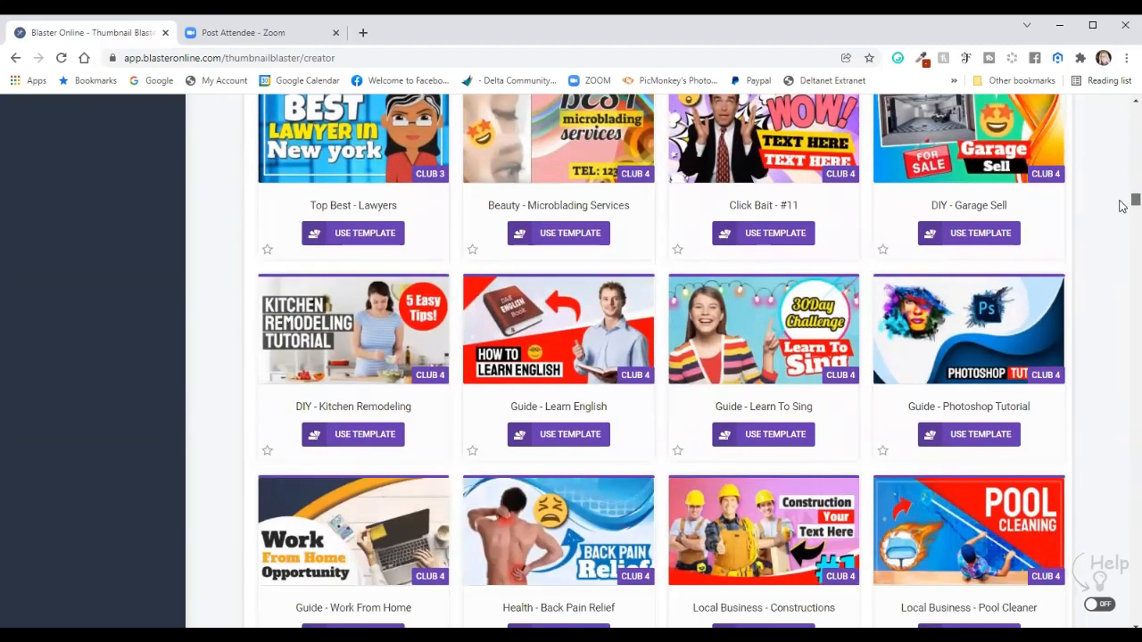
pyautogui.scroll(-1, 1122, 206)
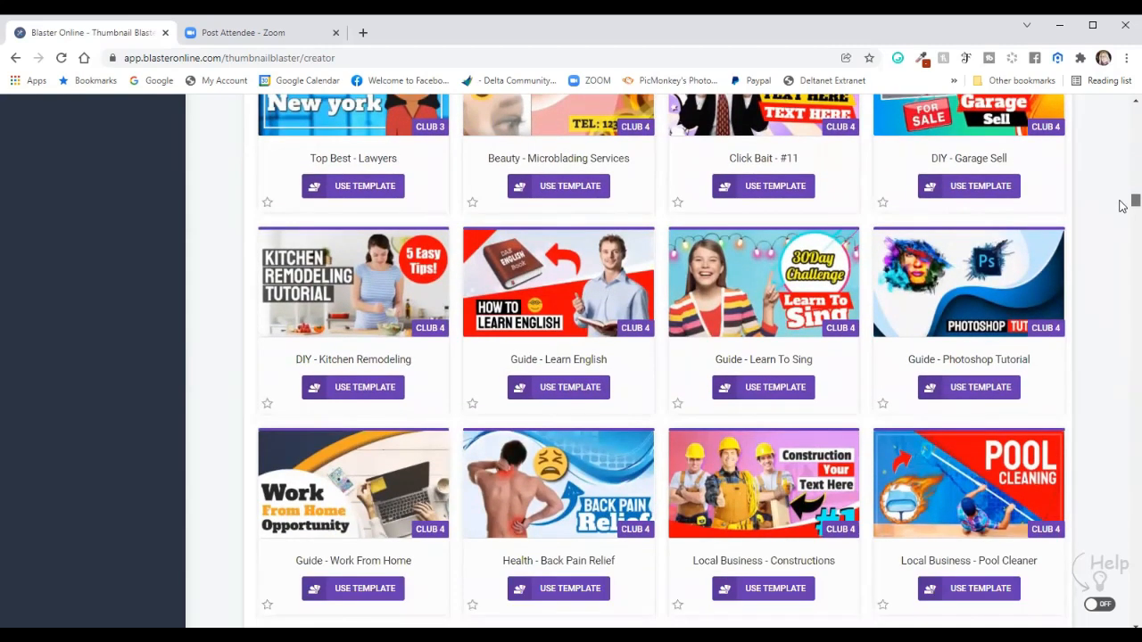
pyautogui.scroll(-5, 1121, 205)
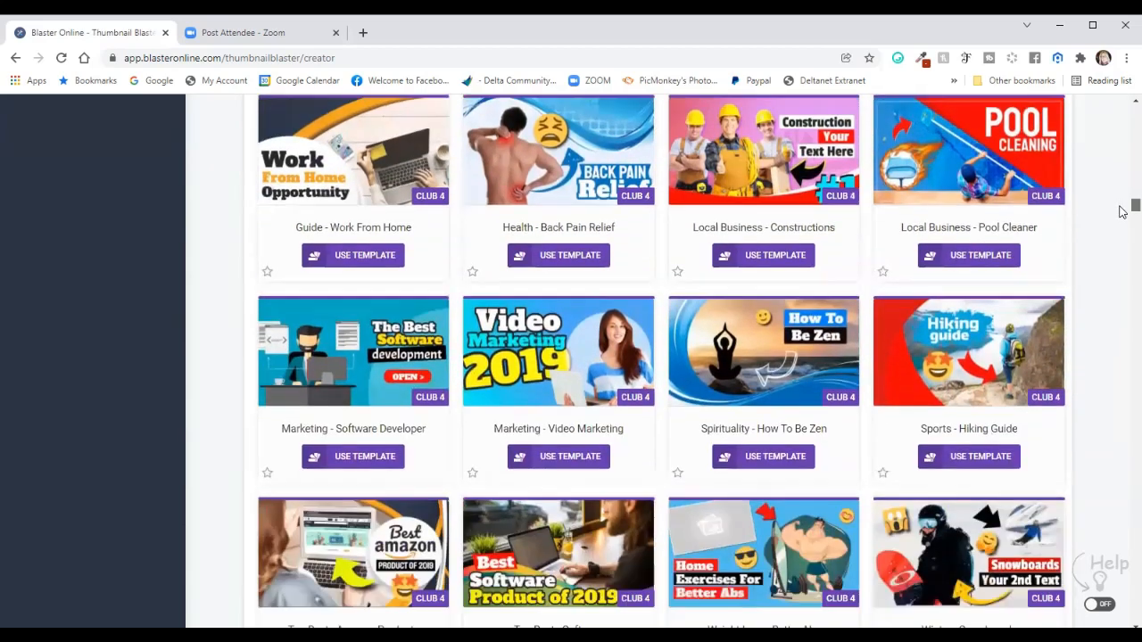
# Open the Club 4 template "Top Best - Amazon Products" in the thumbnail editor
pyautogui.scroll(-1, 1122, 210)
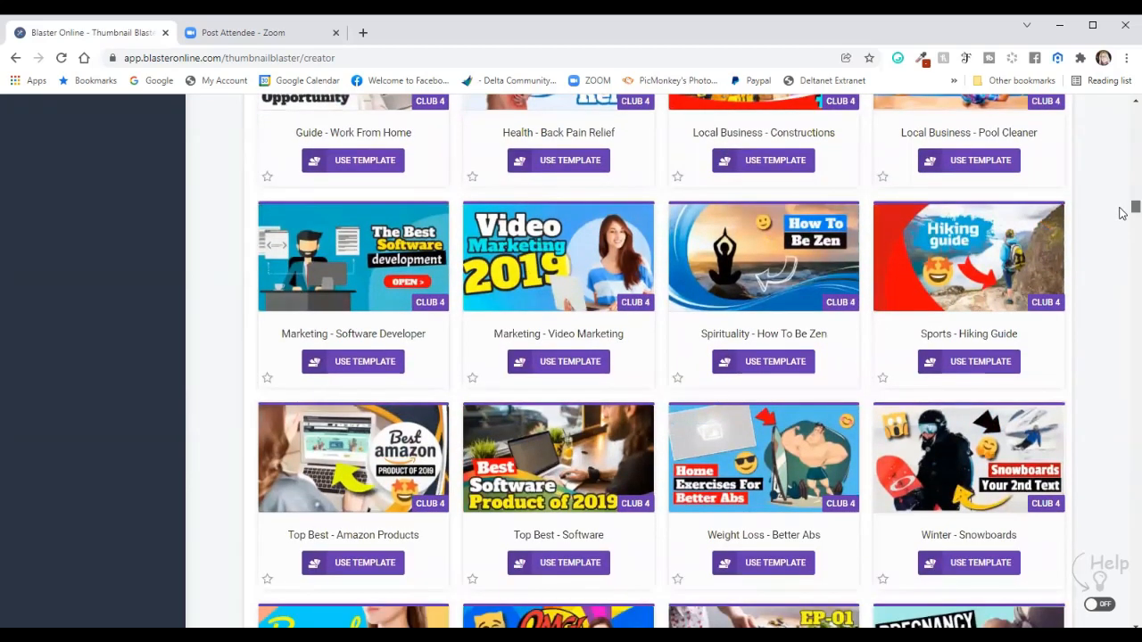
pyautogui.scroll(-3, 1121, 214)
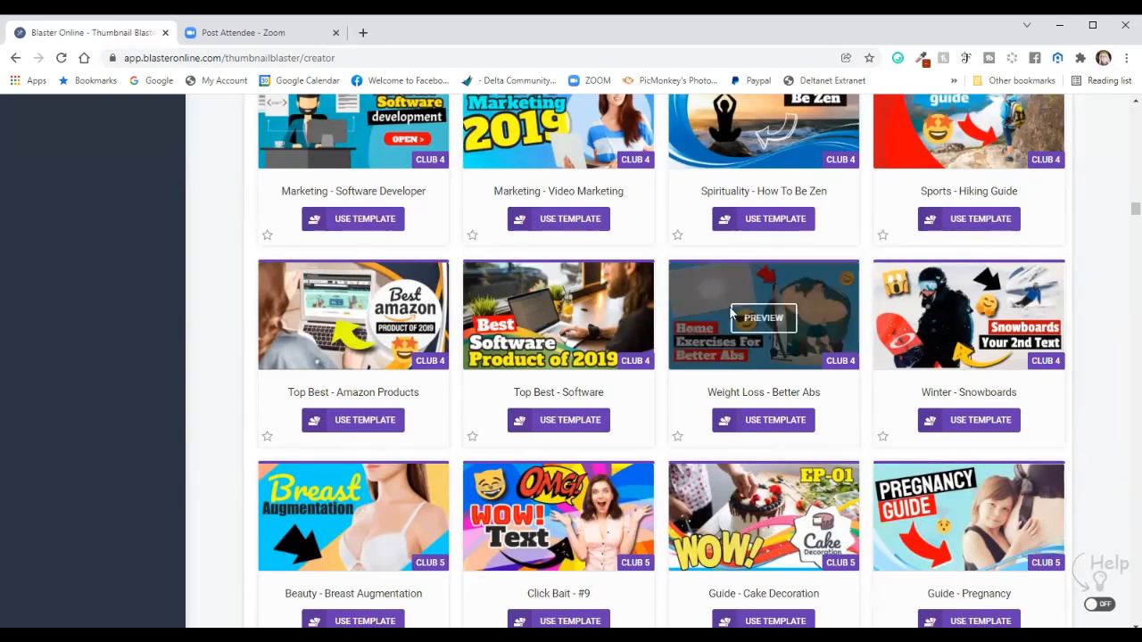
pyautogui.click(363, 423)
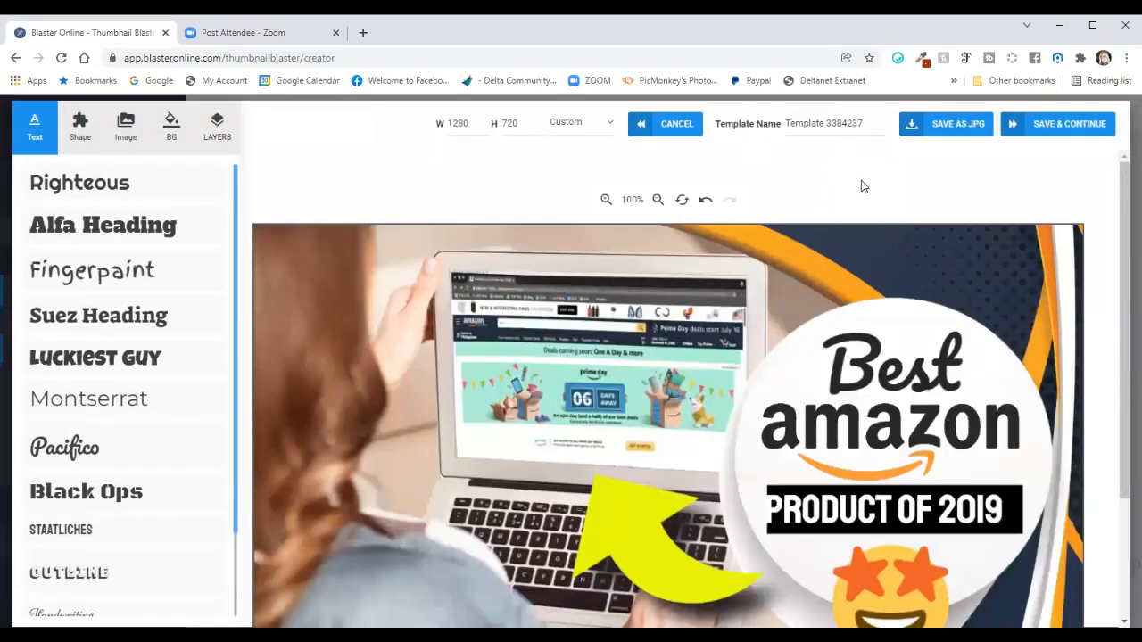
# Rename the template as "Easy YouTube Thumbnails"
pyautogui.click(873, 120)
pyautogui.hotkey('ctrl', 'a')
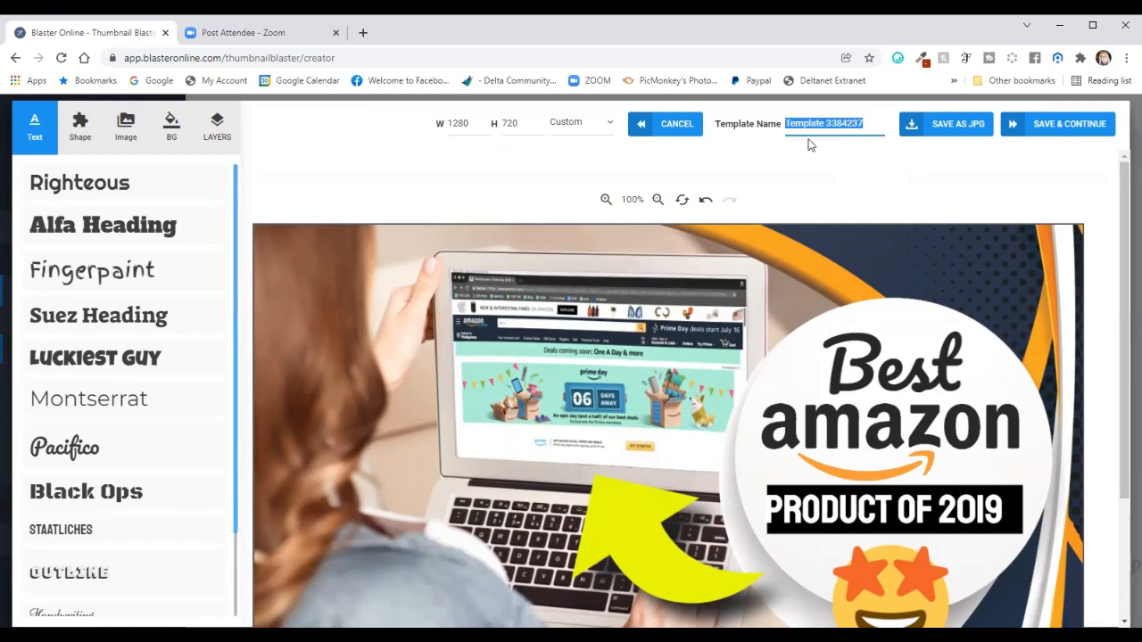
pyautogui.press('BackSpace')
pyautogui.write('Easy YouTube')
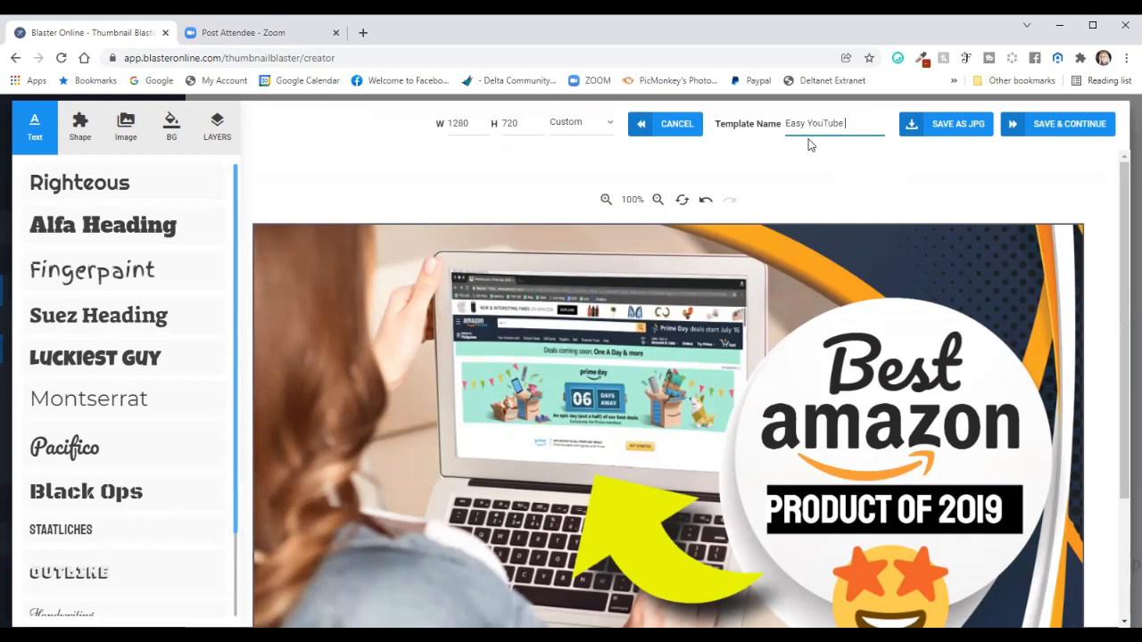
pyautogui.write('ais')
pyautogui.press('BackSpace')
pyautogui.press('BackSpace')
pyautogui.write('ils')
pyautogui.click(843, 171)
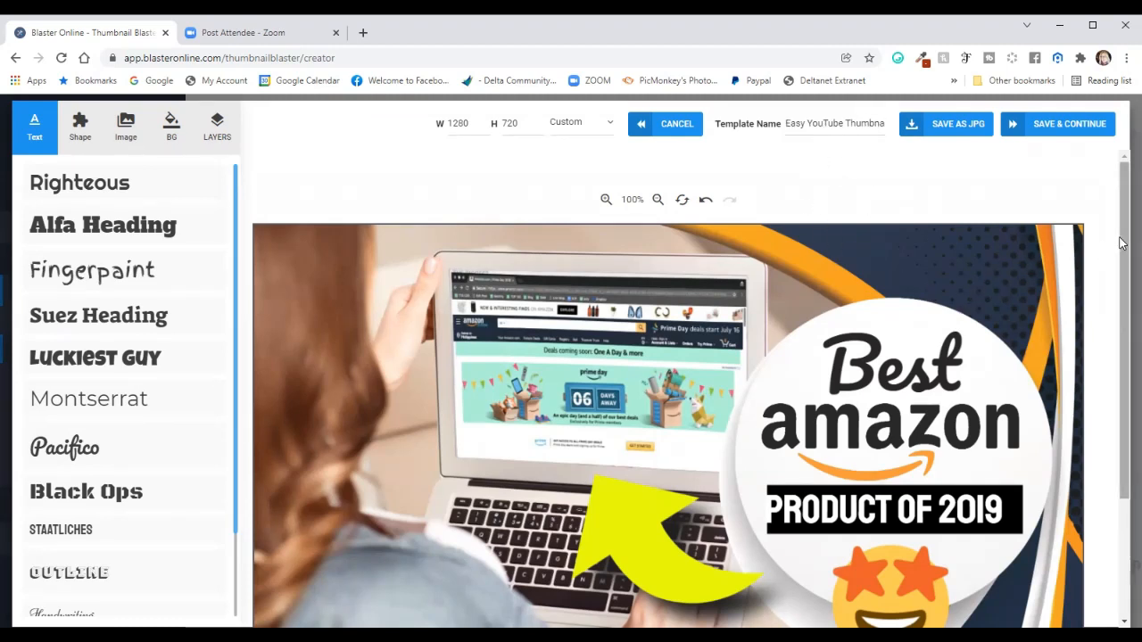
# Enable image filters on the photo of the woman at the laptop, try different hues and set the hue to -2
pyautogui.moveTo(1122, 219); pyautogui.dragTo(1122, 309)
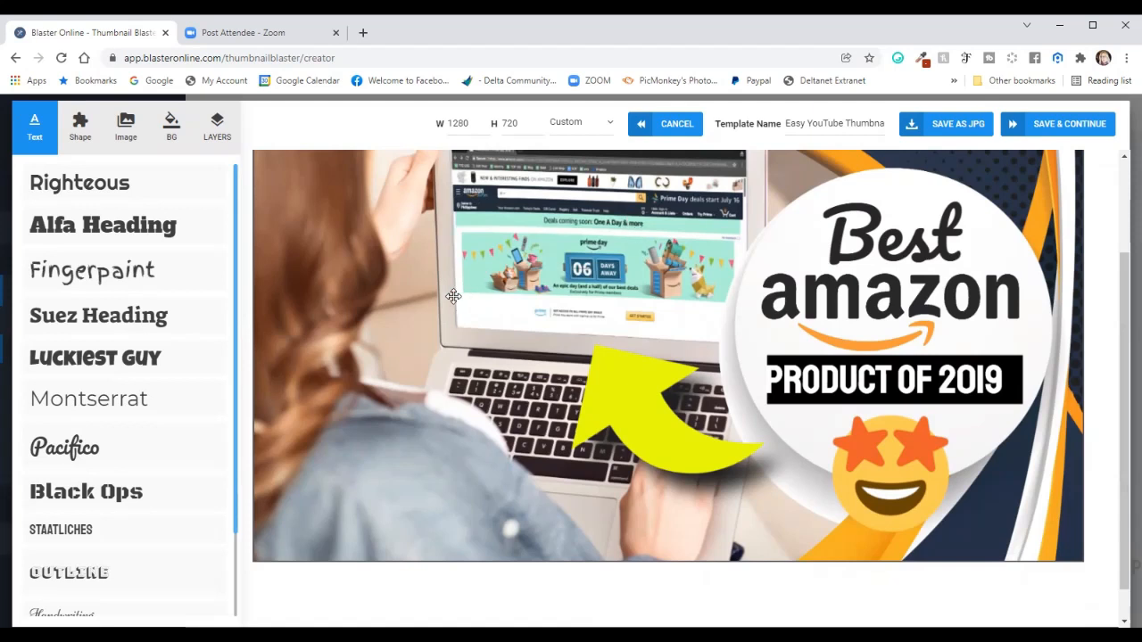
pyautogui.click(441, 323)
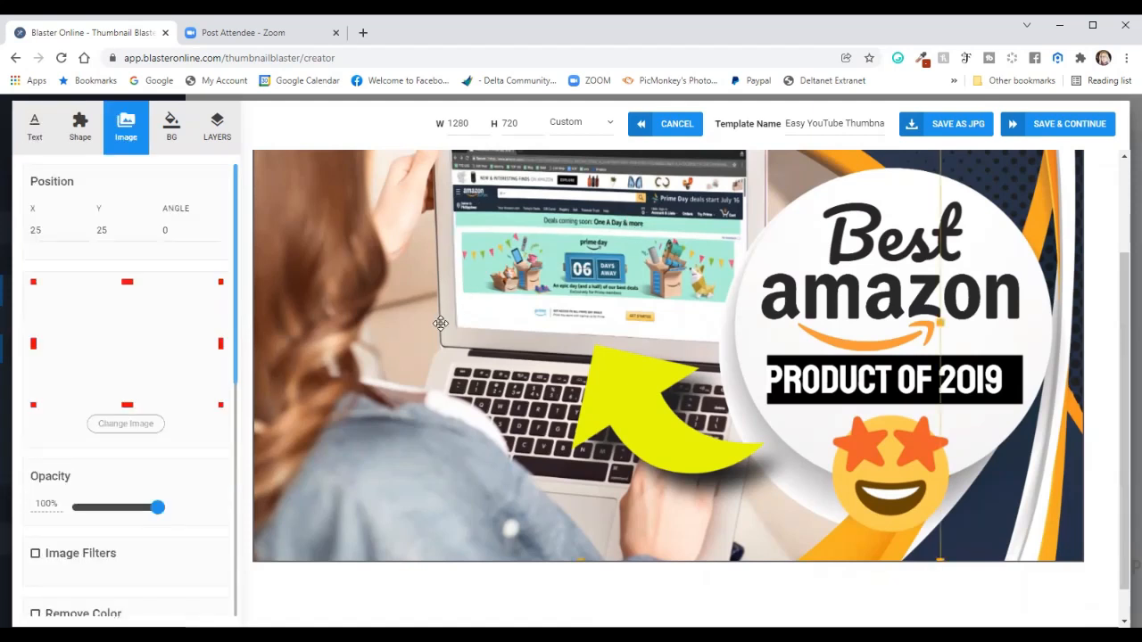
pyautogui.scroll(-2, 152, 375)
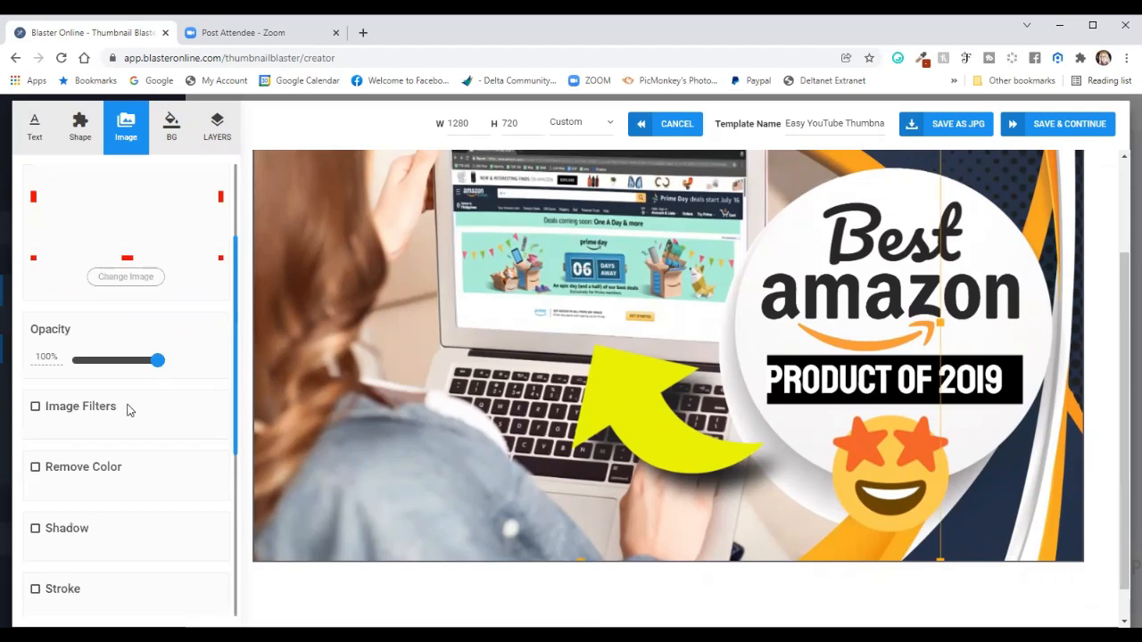
pyautogui.scroll(-2, 128, 409)
pyautogui.click(35, 260)
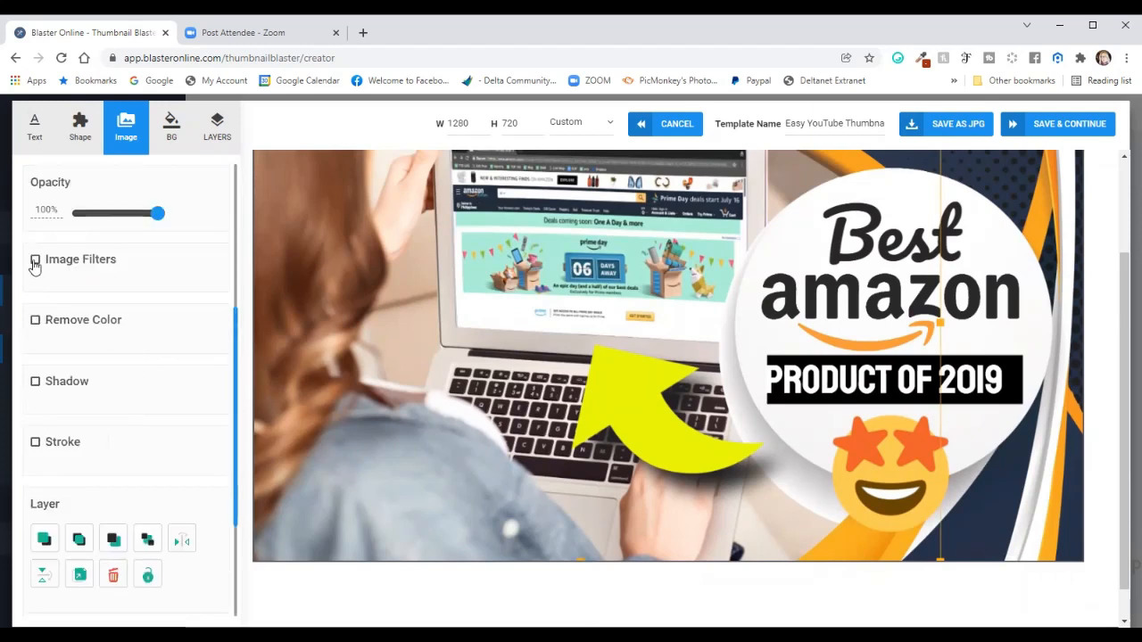
pyautogui.moveTo(178, 296); pyautogui.dragTo(211, 305)
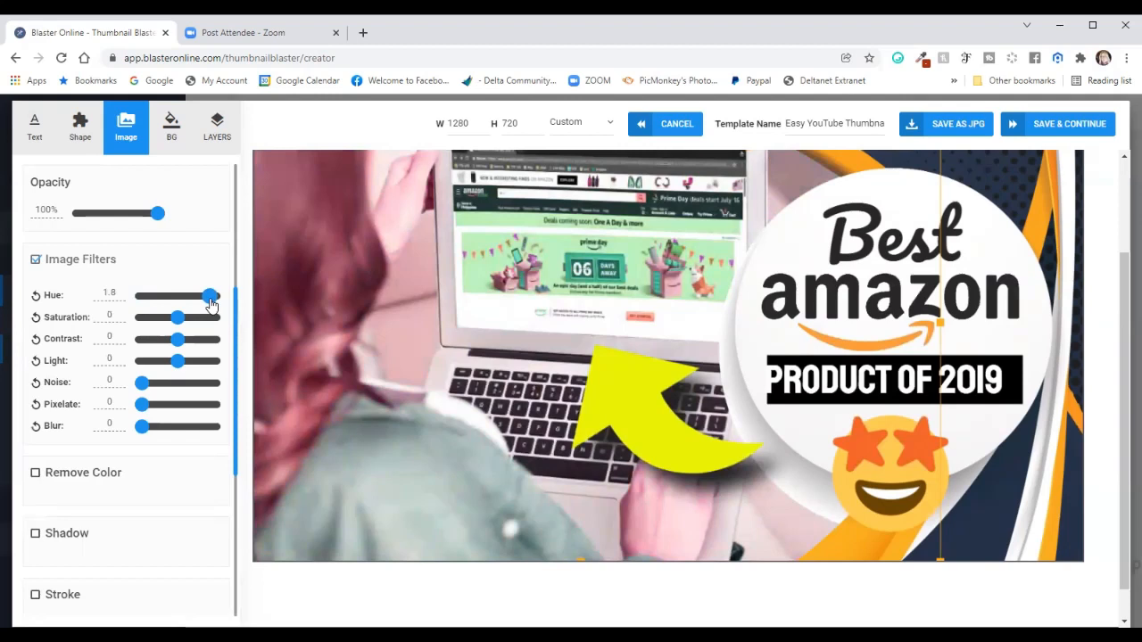
pyautogui.moveTo(211, 306); pyautogui.dragTo(148, 314)
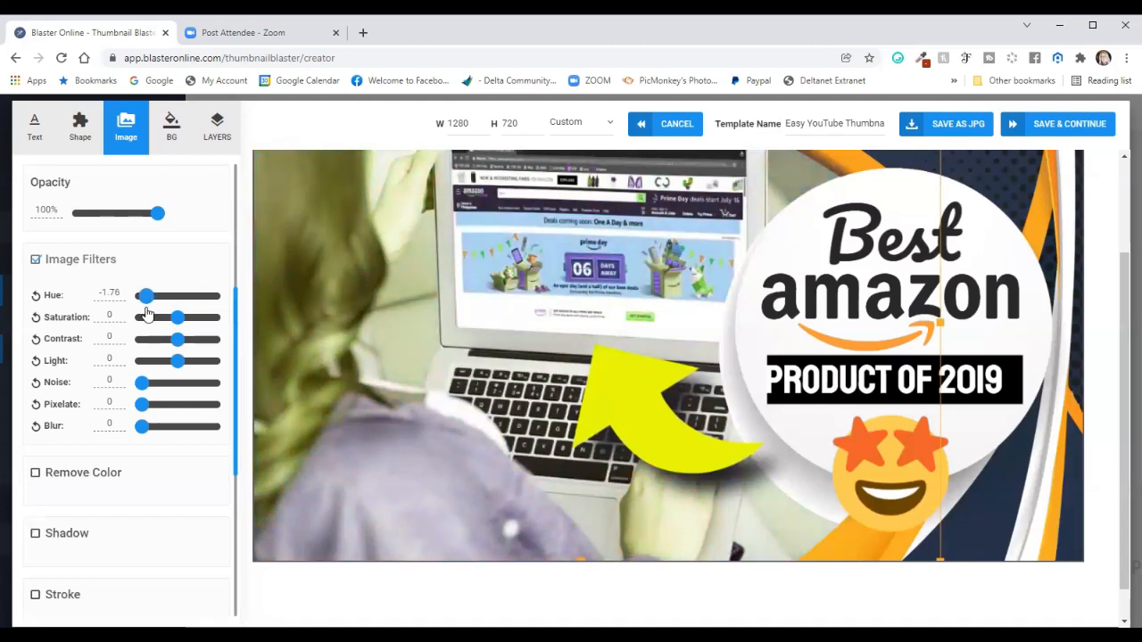
pyautogui.moveTo(147, 314); pyautogui.dragTo(140, 318)
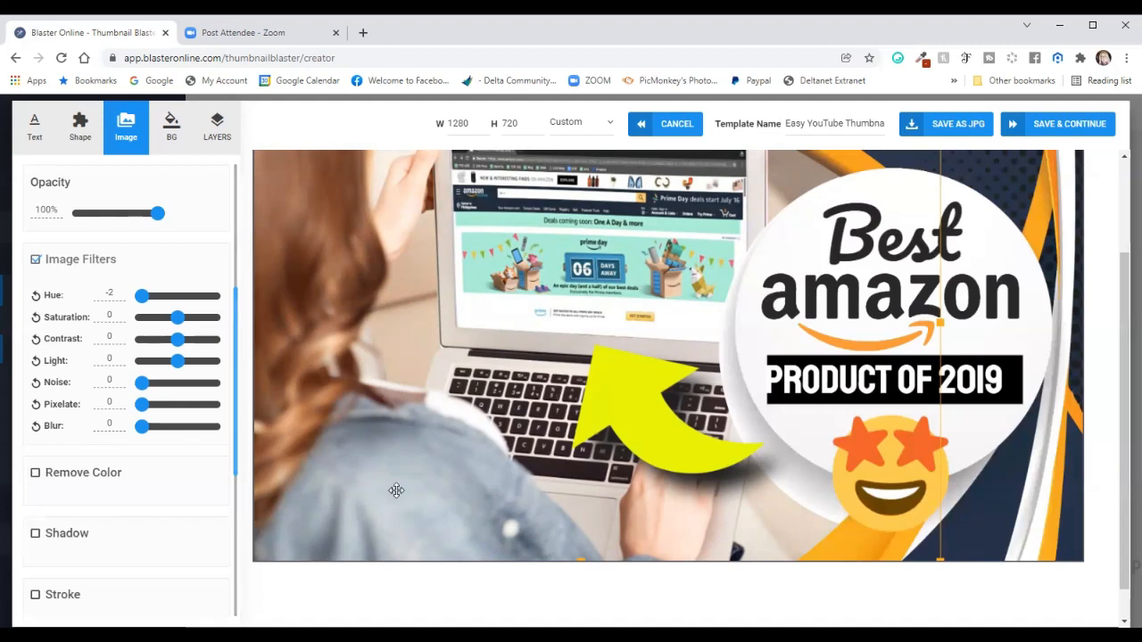
pyautogui.scroll(-4, 138, 545)
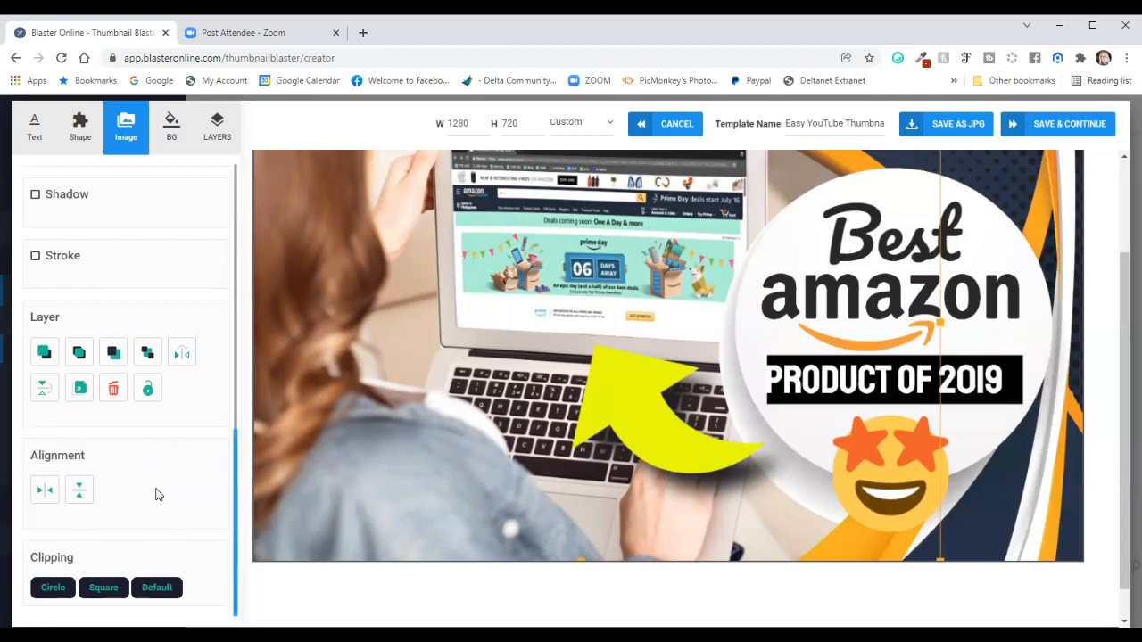
pyautogui.scroll(4, 178, 456)
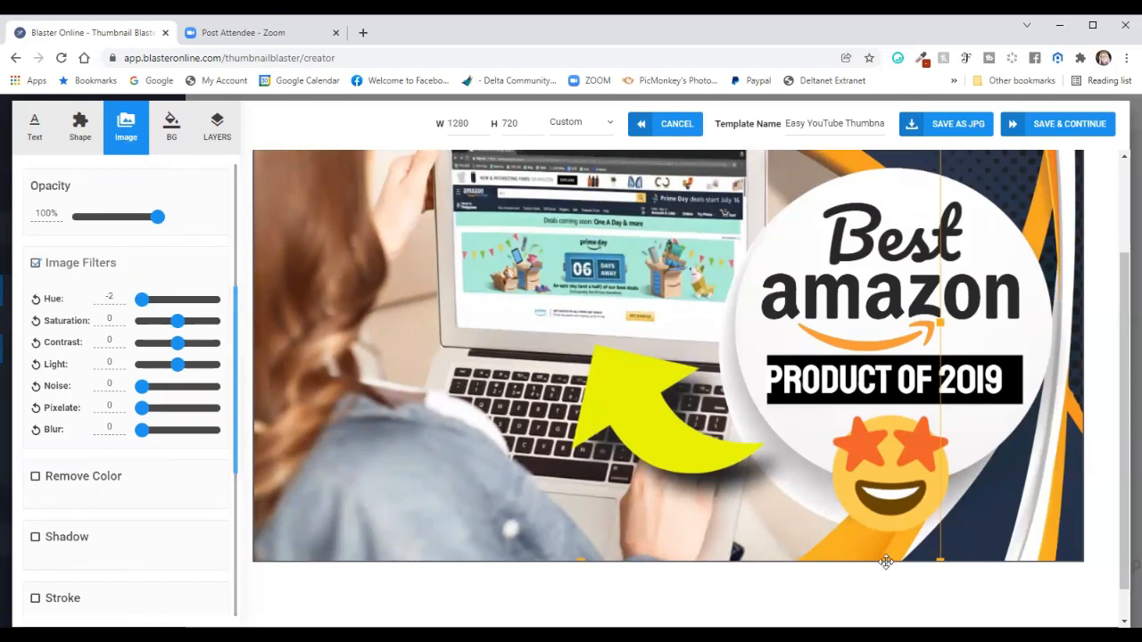
# Look through the personal image library for a picture that suits the thumbnail
pyautogui.click(1012, 508)
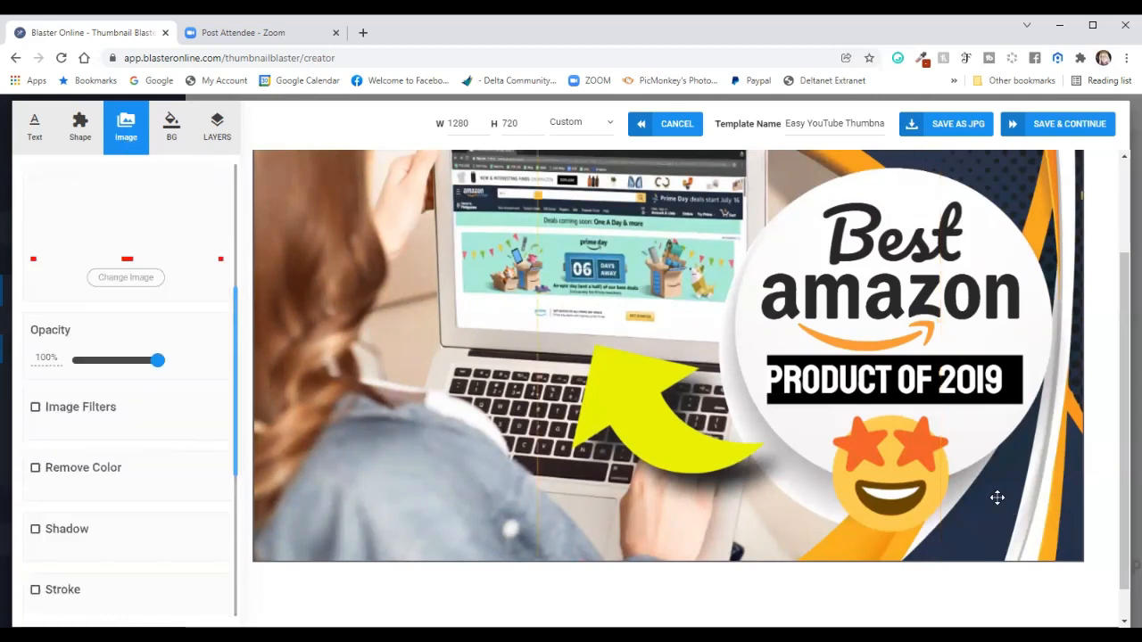
pyautogui.click(128, 128)
pyautogui.scroll(3, 147, 259)
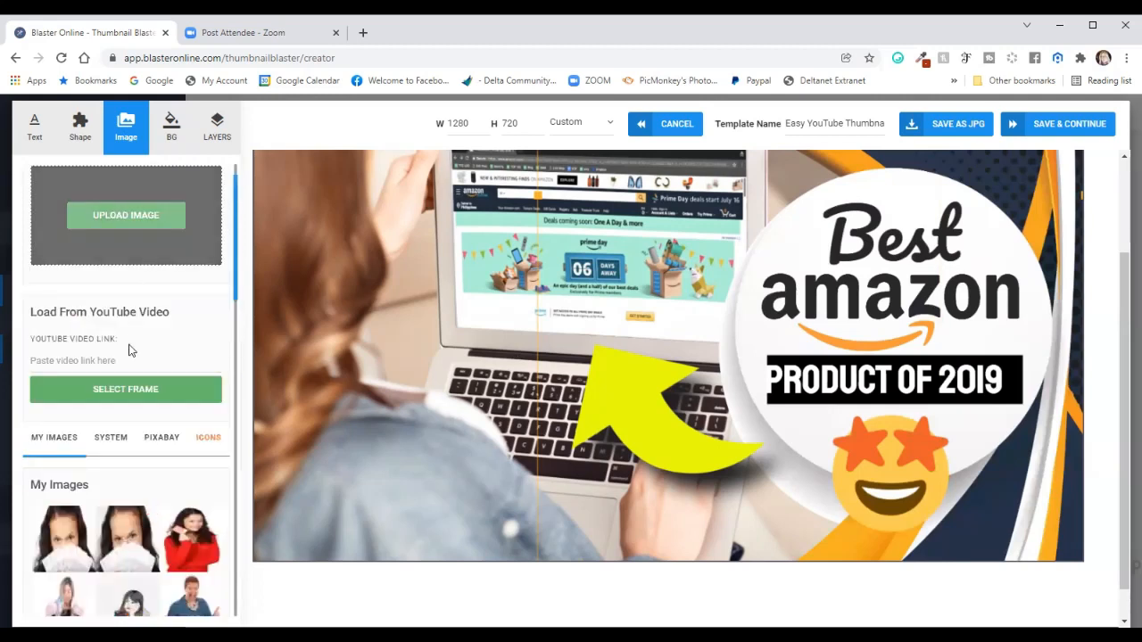
pyautogui.scroll(-3, 89, 513)
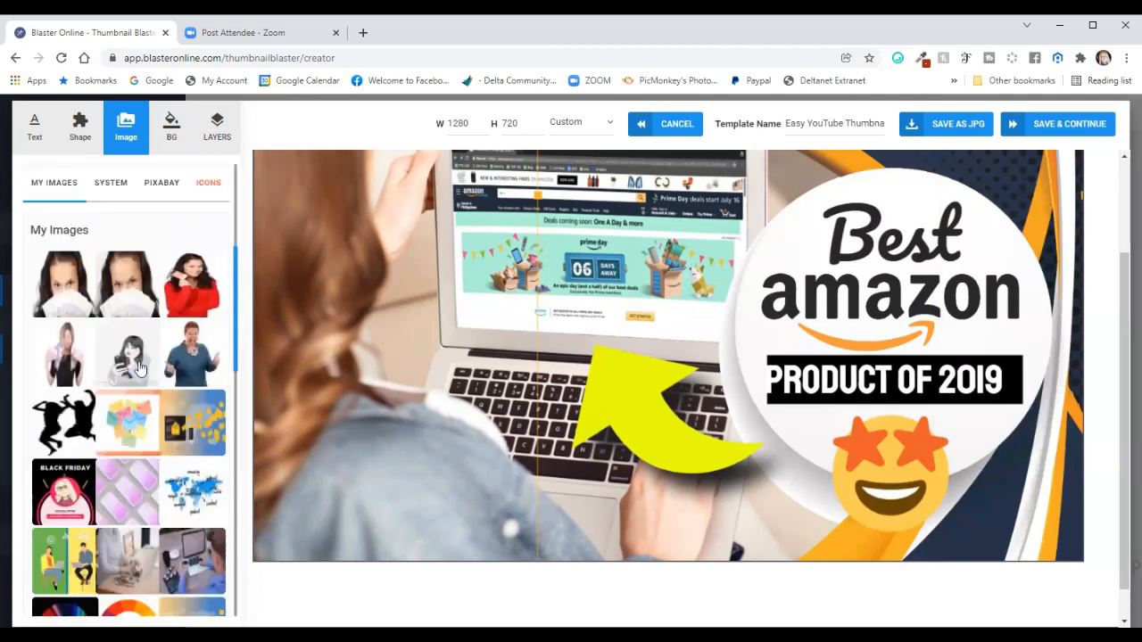
pyautogui.scroll(-3, 136, 353)
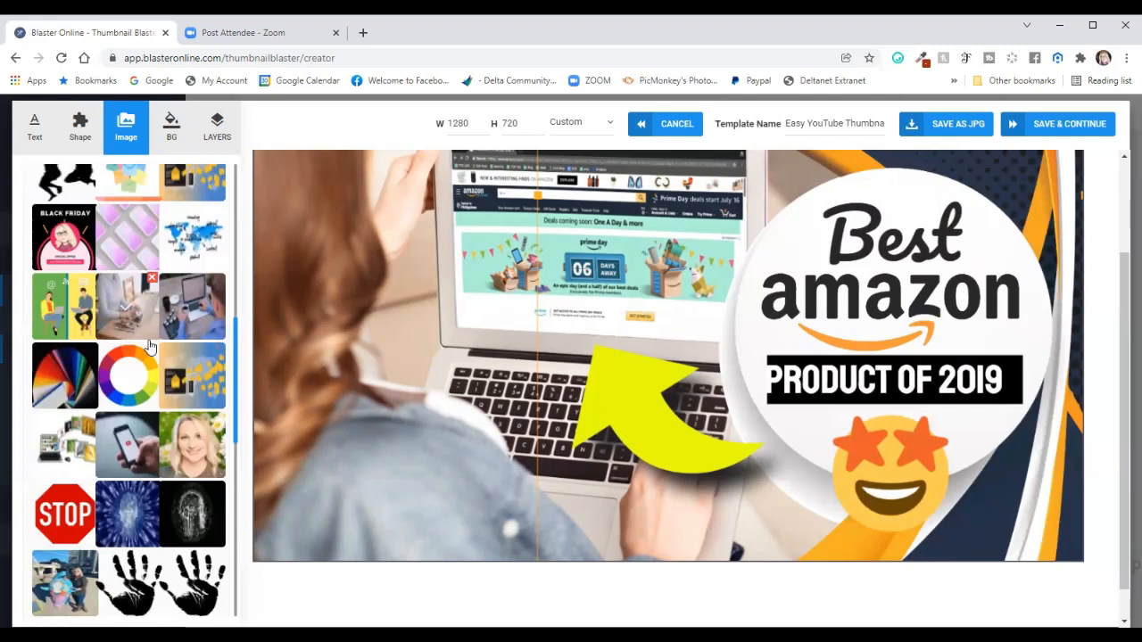
pyautogui.scroll(-3, 147, 353)
pyautogui.scroll(-3, 140, 365)
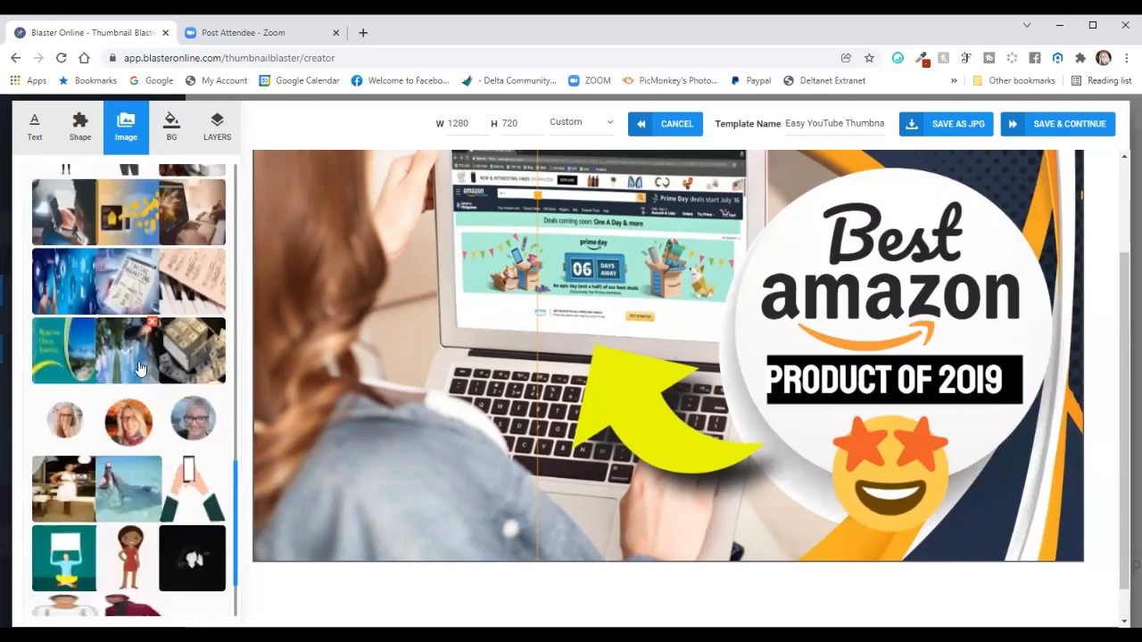
pyautogui.scroll(-2, 140, 365)
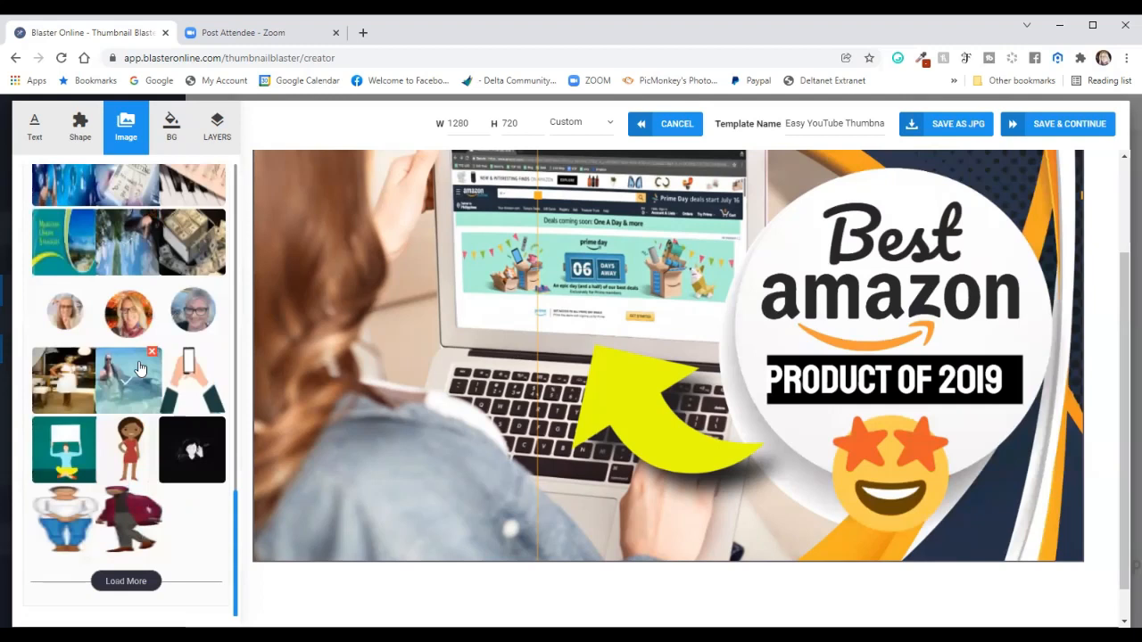
pyautogui.scroll(10, 140, 366)
pyautogui.scroll(-3, 140, 366)
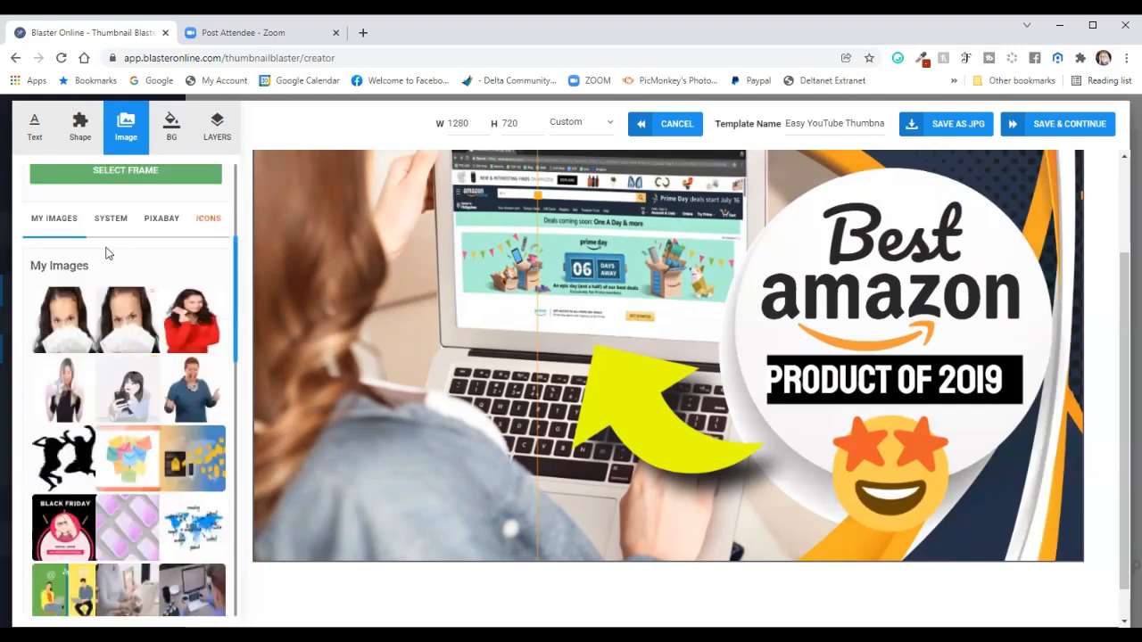
# Browse the built-in system images for a suitable picture
pyautogui.click(109, 218)
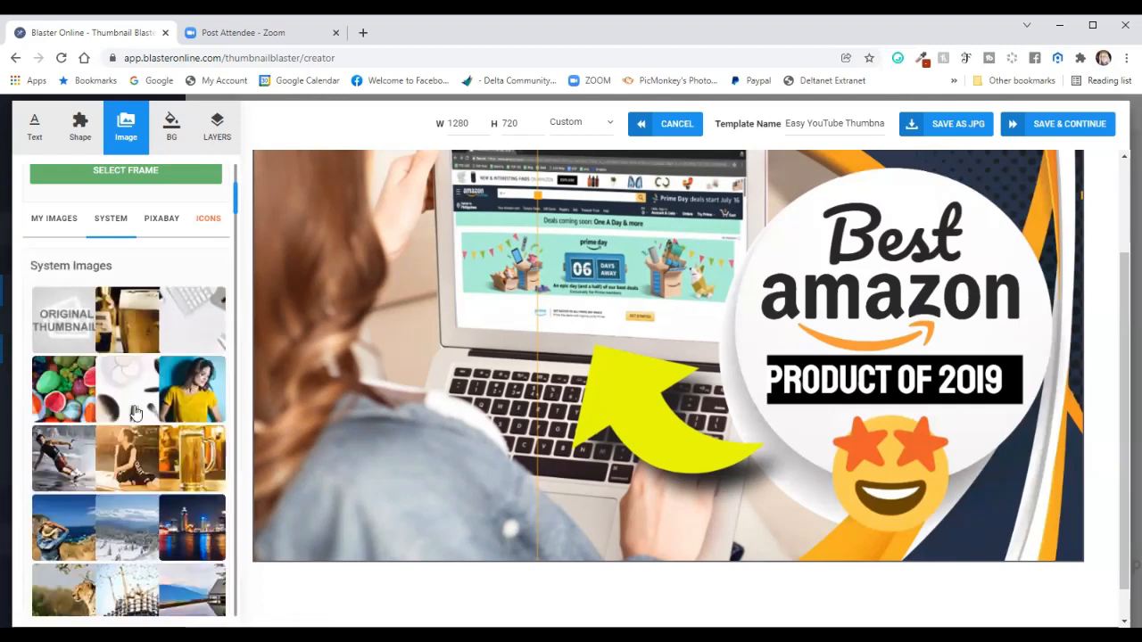
pyautogui.scroll(-5, 135, 410)
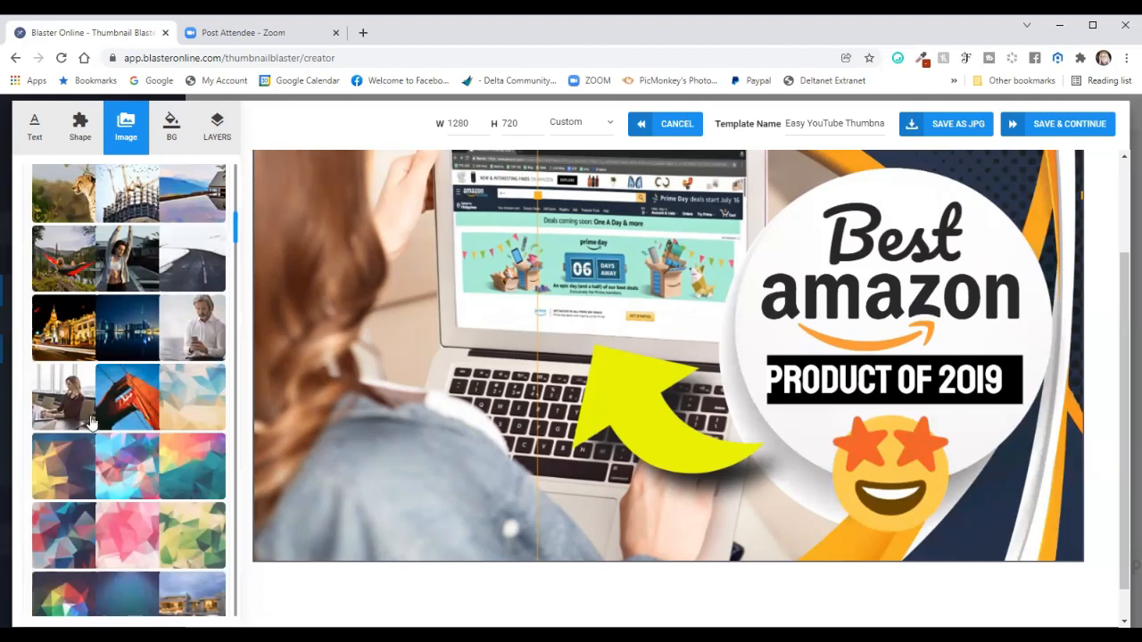
pyautogui.scroll(-5, 136, 413)
pyautogui.scroll(-5, 144, 421)
pyautogui.scroll(-5, 142, 418)
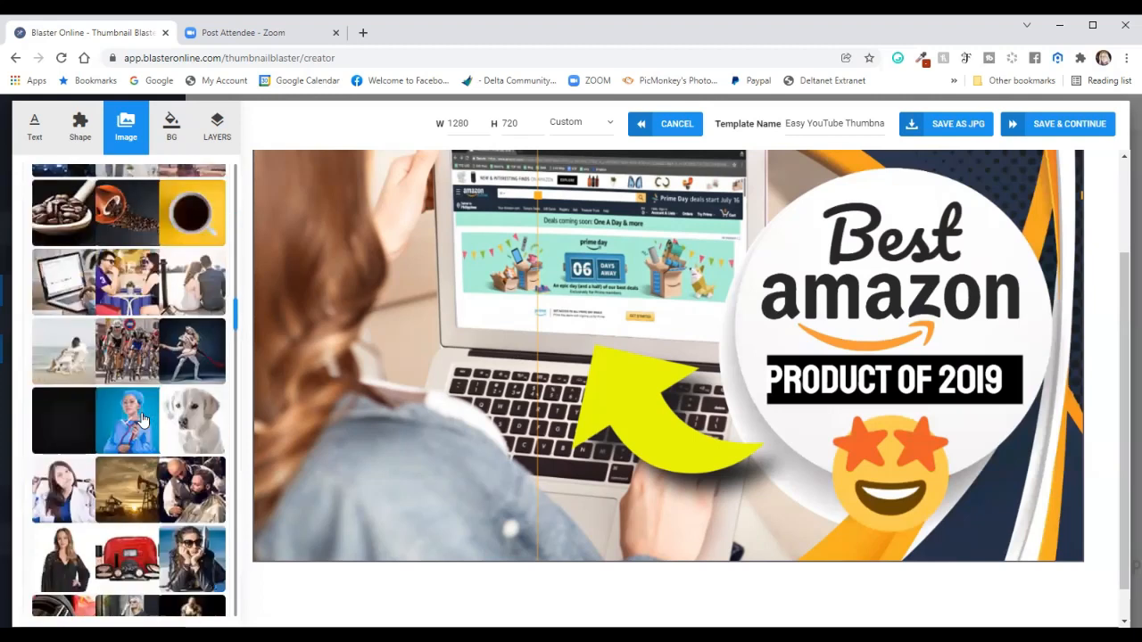
pyautogui.scroll(-5, 141, 419)
pyautogui.scroll(5, 141, 420)
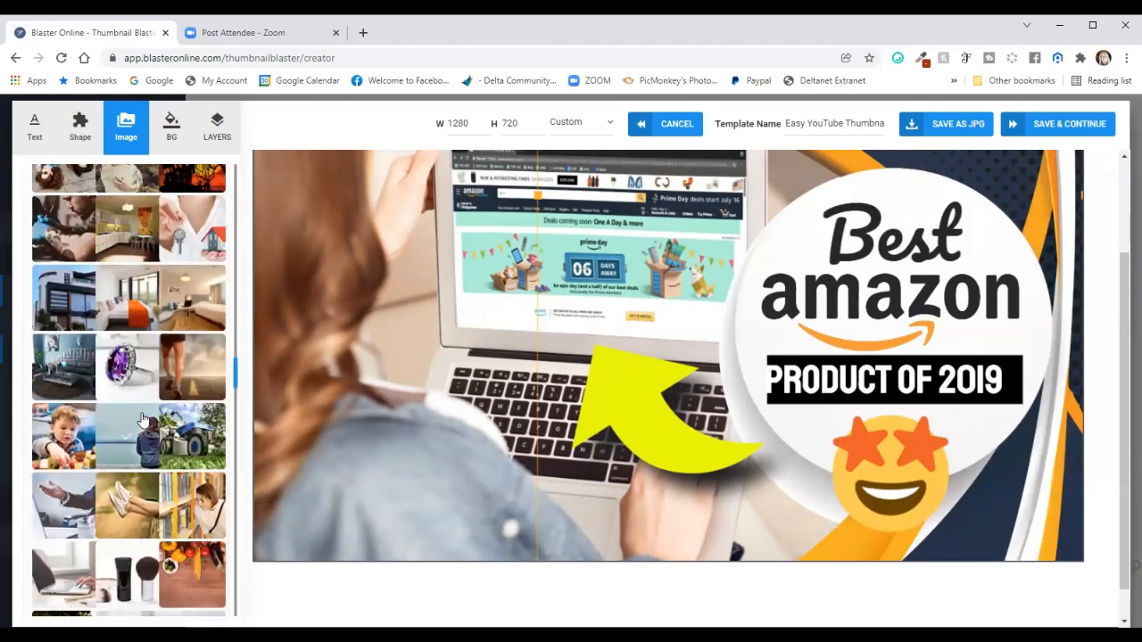
pyautogui.scroll(15, 147, 423)
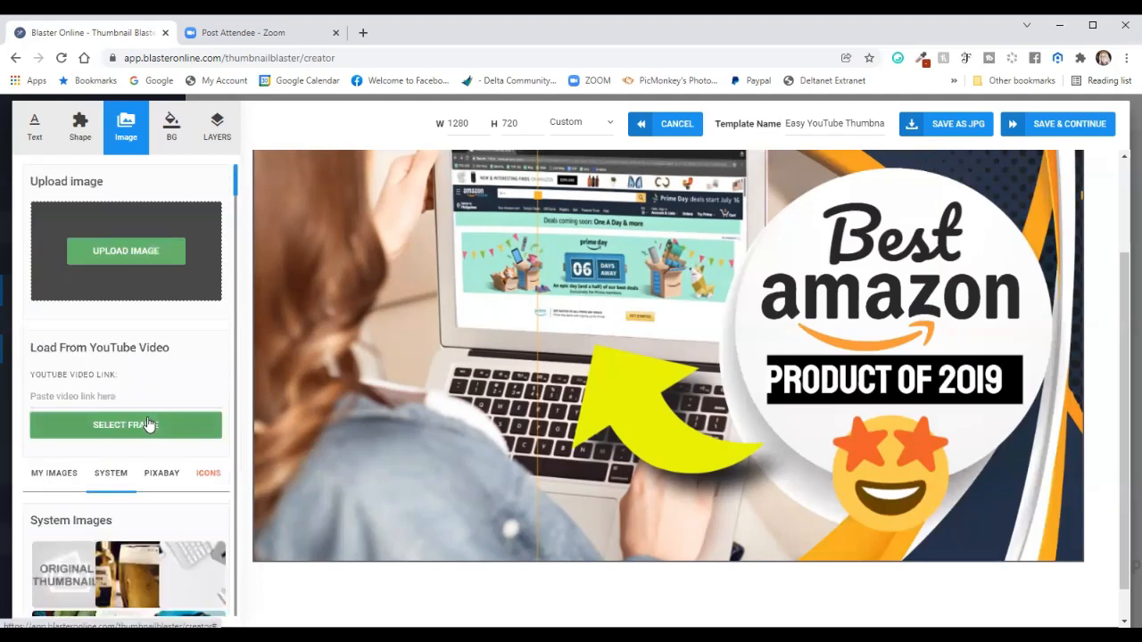
# Search Pixabay for "youtube" images
pyautogui.click(166, 475)
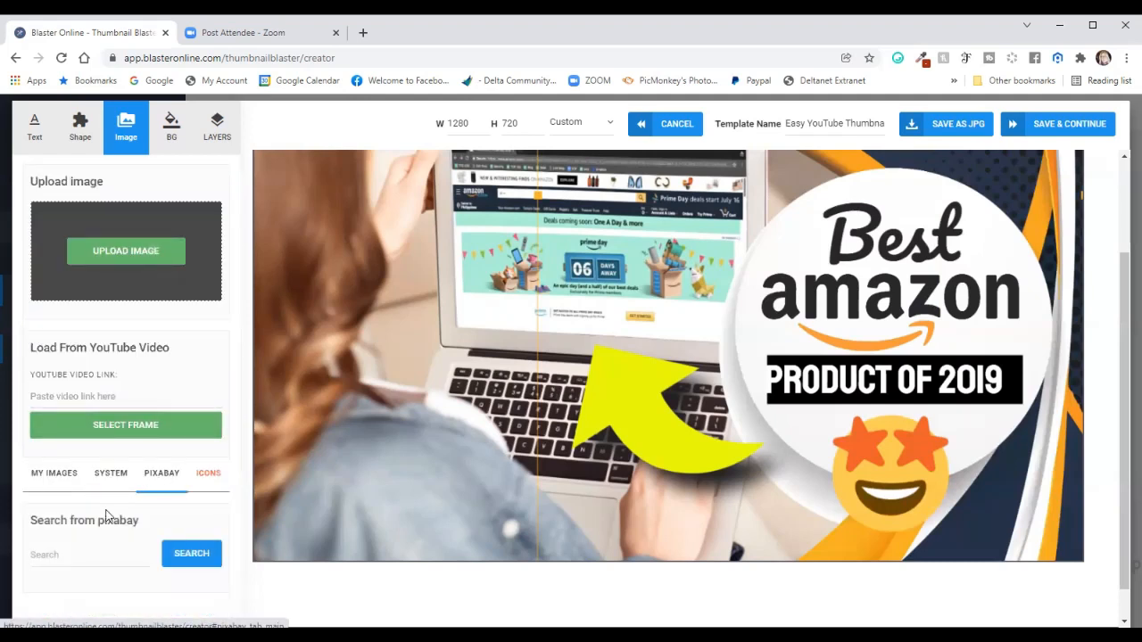
pyautogui.click(60, 555)
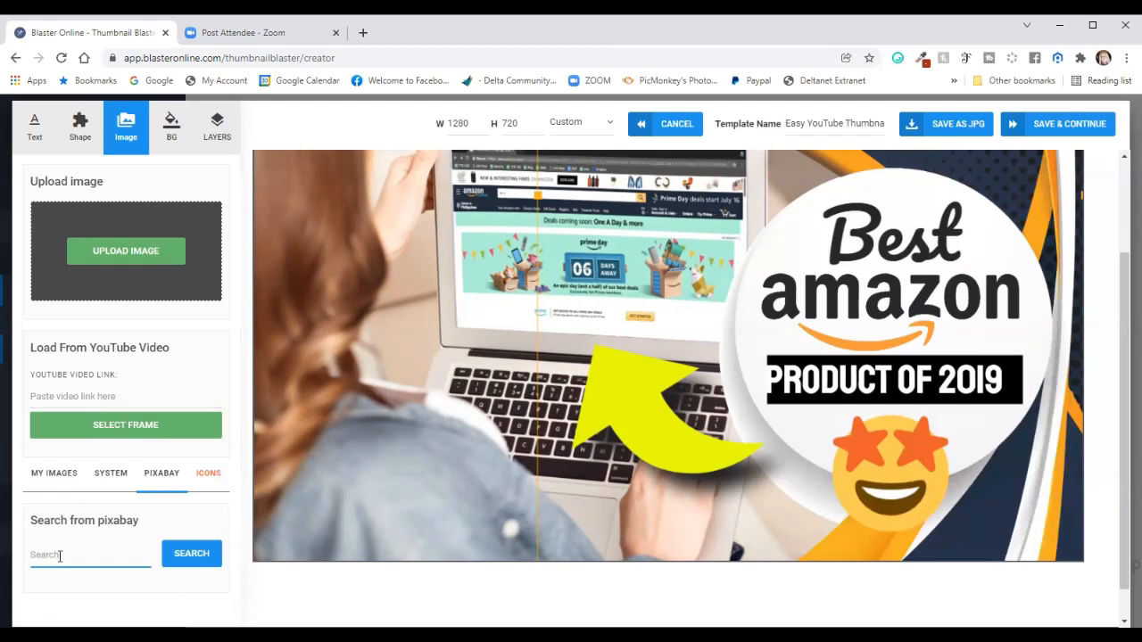
pyautogui.write('youtube')
pyautogui.click(214, 554)
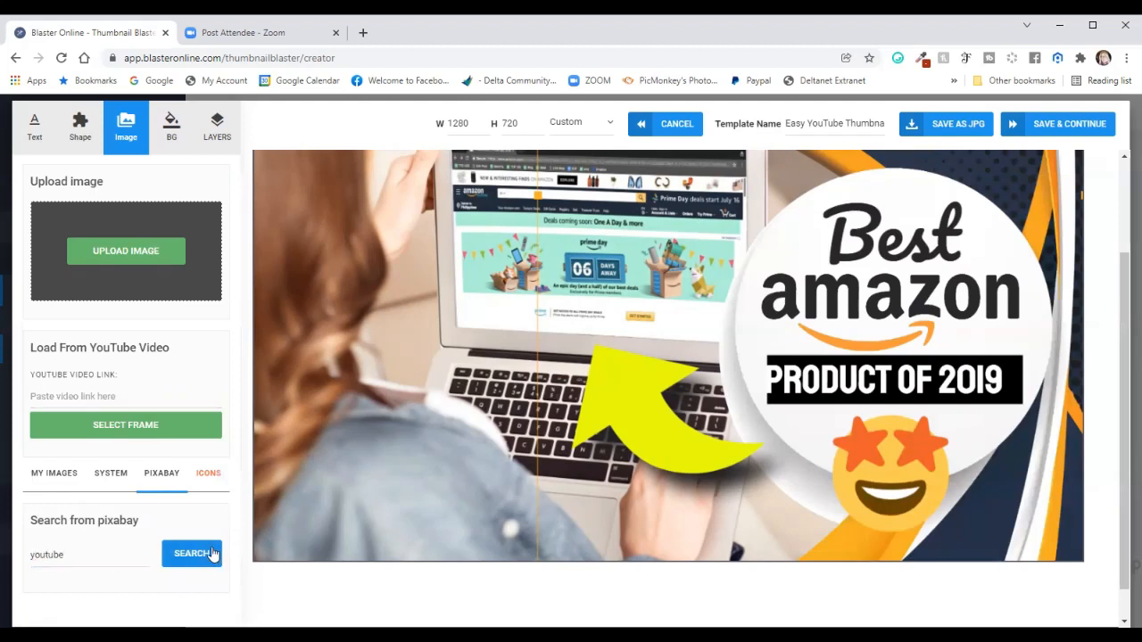
# Load more Pixabay results and add the photo of a desktop monitor showing the YouTube page to the thumbnail
pyautogui.scroll(-2, 173, 520)
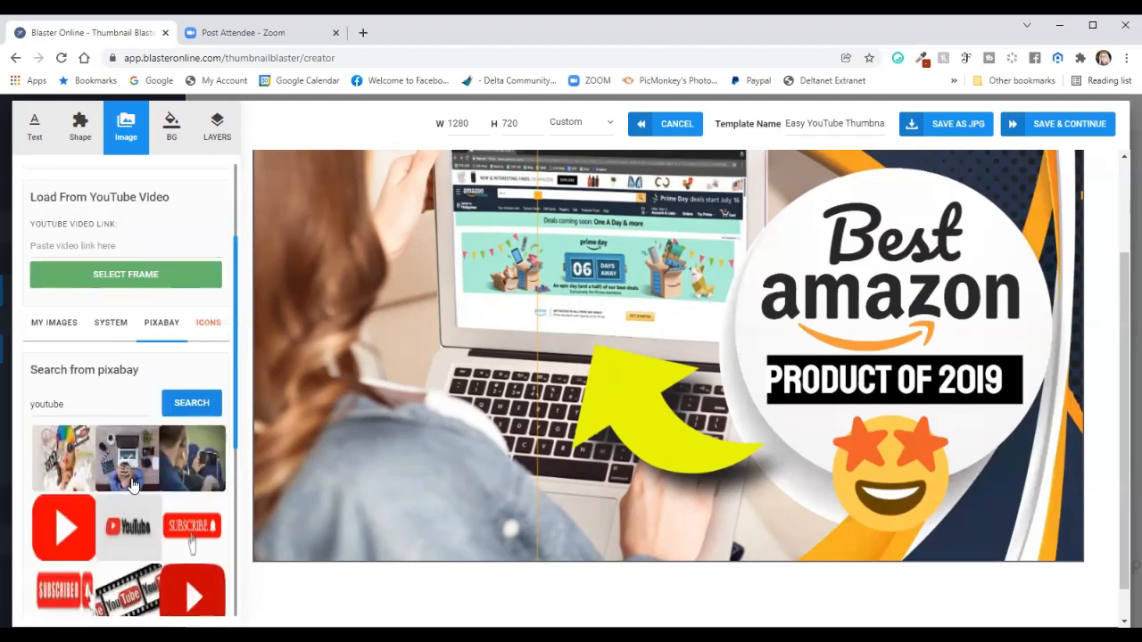
pyautogui.scroll(-4, 129, 495)
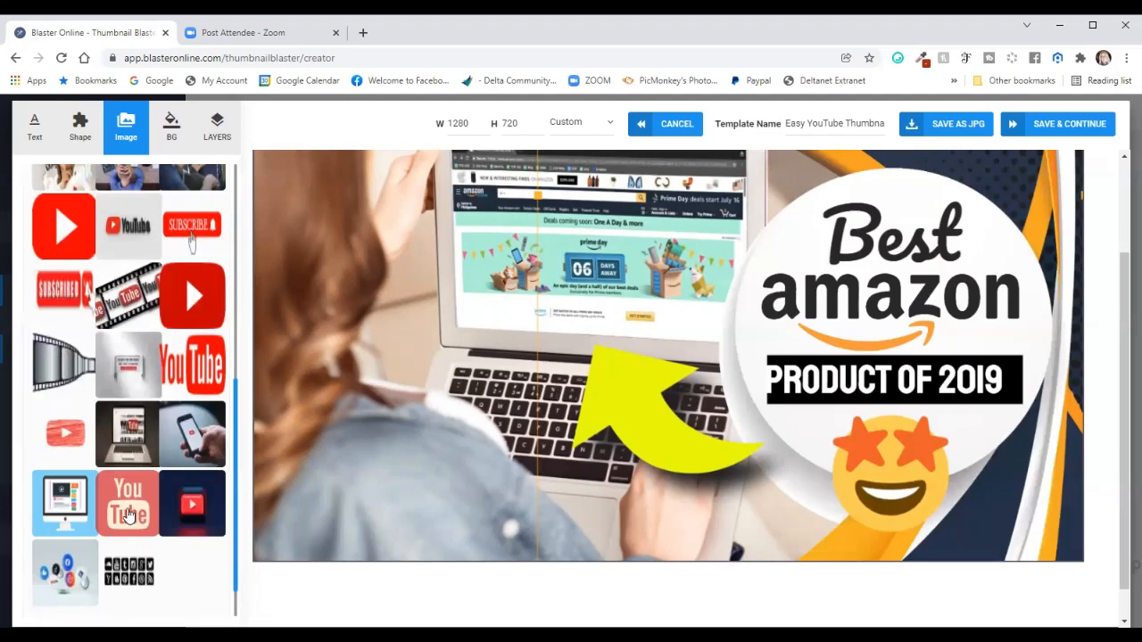
pyautogui.scroll(-1, 129, 497)
pyautogui.click(134, 580)
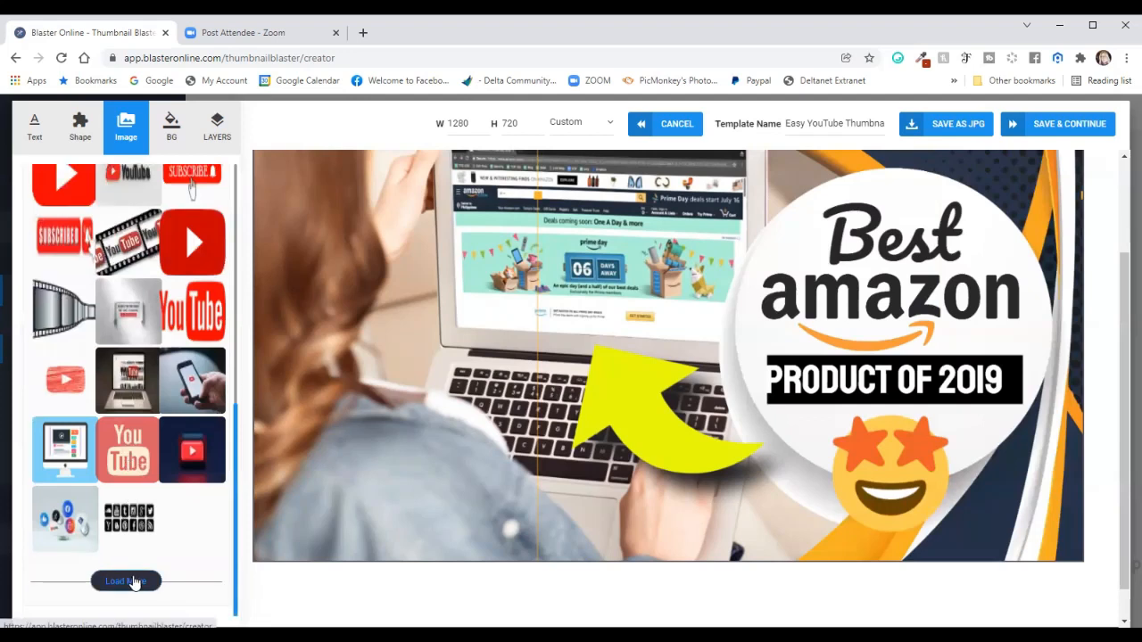
pyautogui.scroll(-4, 152, 482)
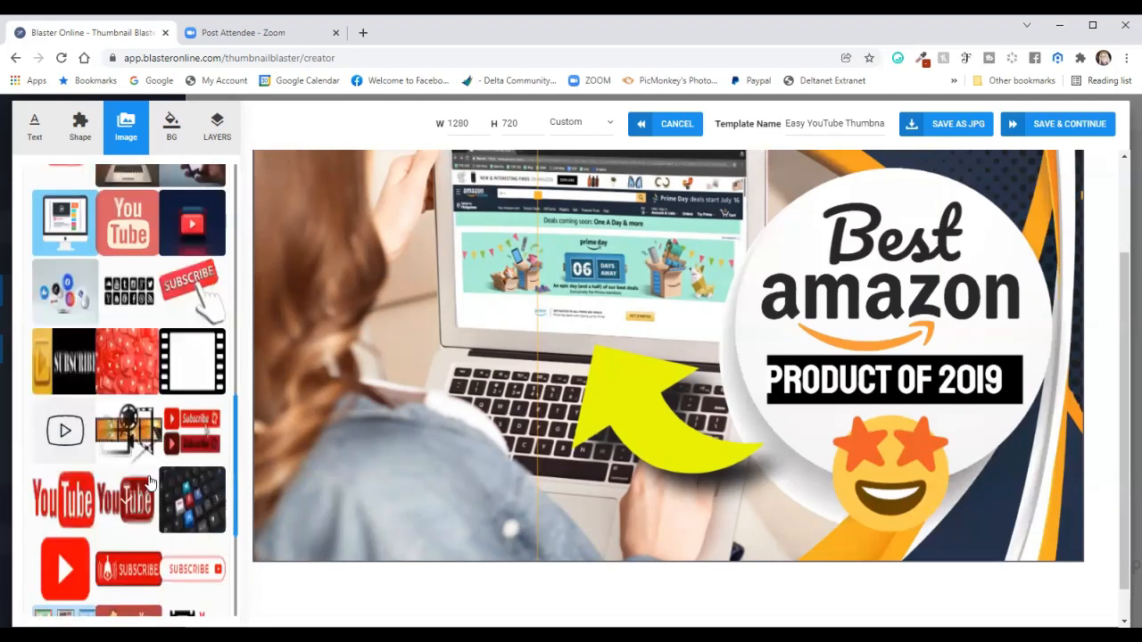
pyautogui.scroll(-4, 149, 482)
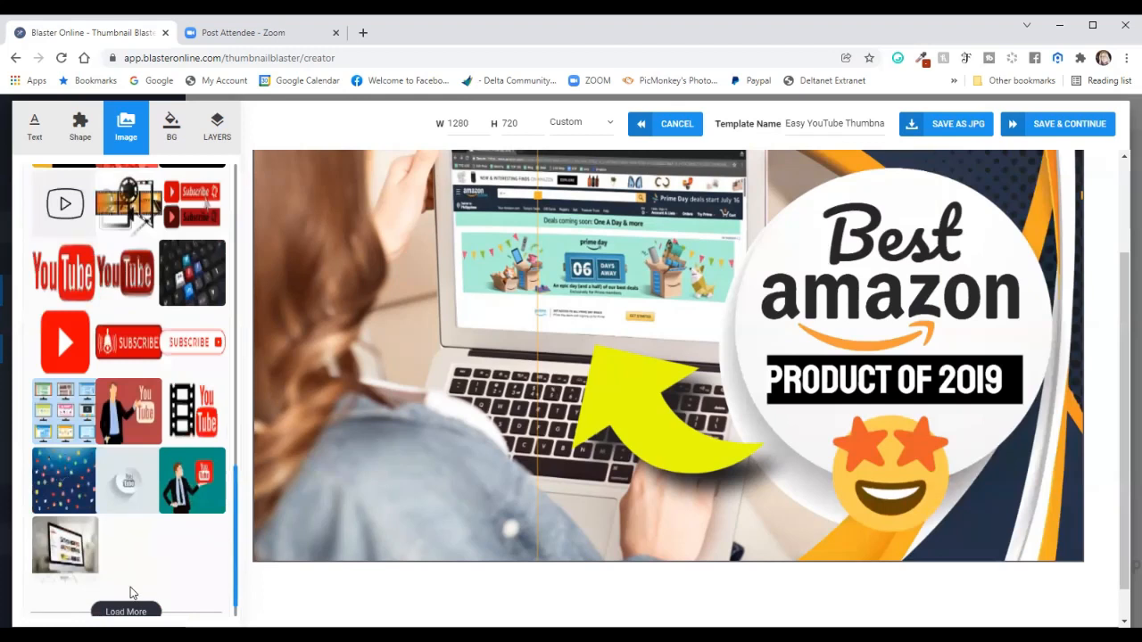
pyautogui.scroll(-1, 168, 538)
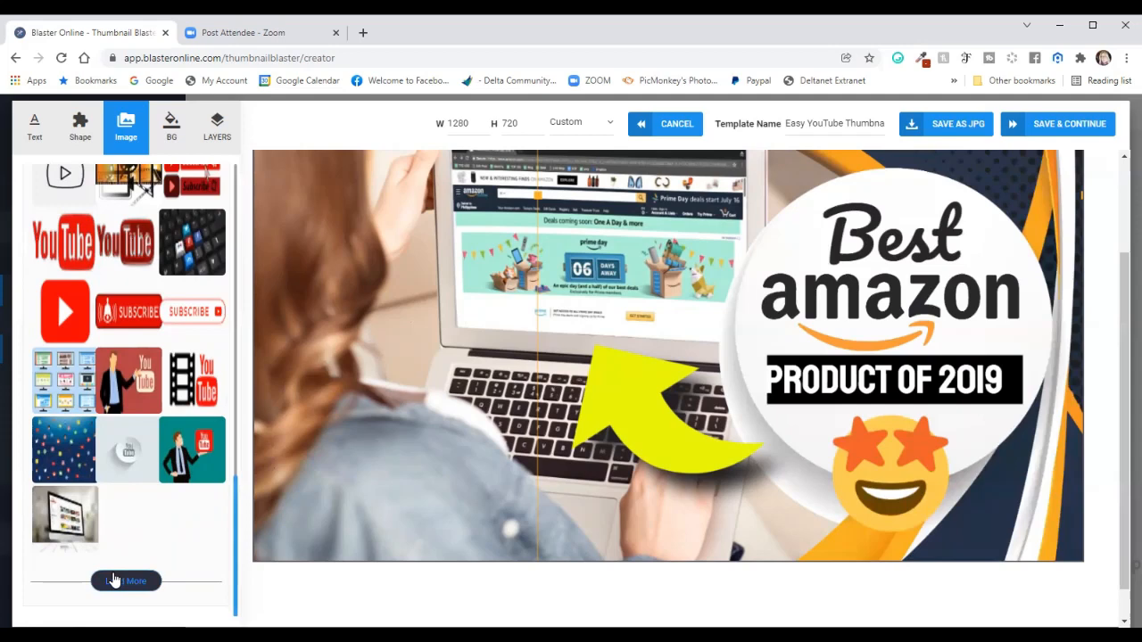
pyautogui.click(57, 517)
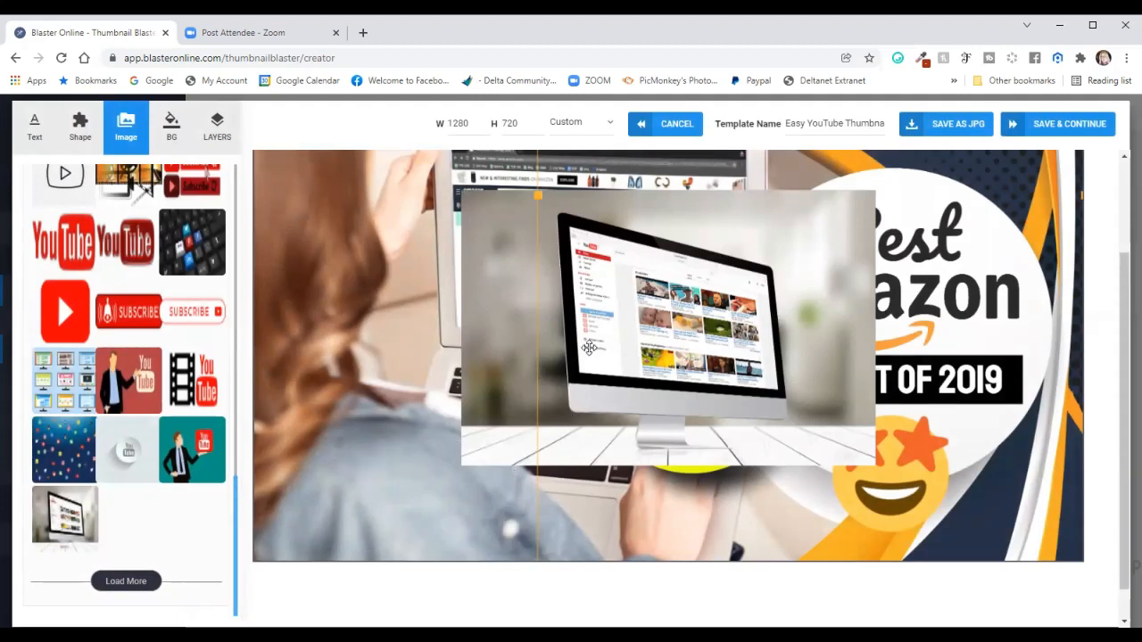
# Replace the template's photo of the woman at the laptop with the monitor photo, moved and enlarged to cover the canvas's left side
pyautogui.click(340, 455)
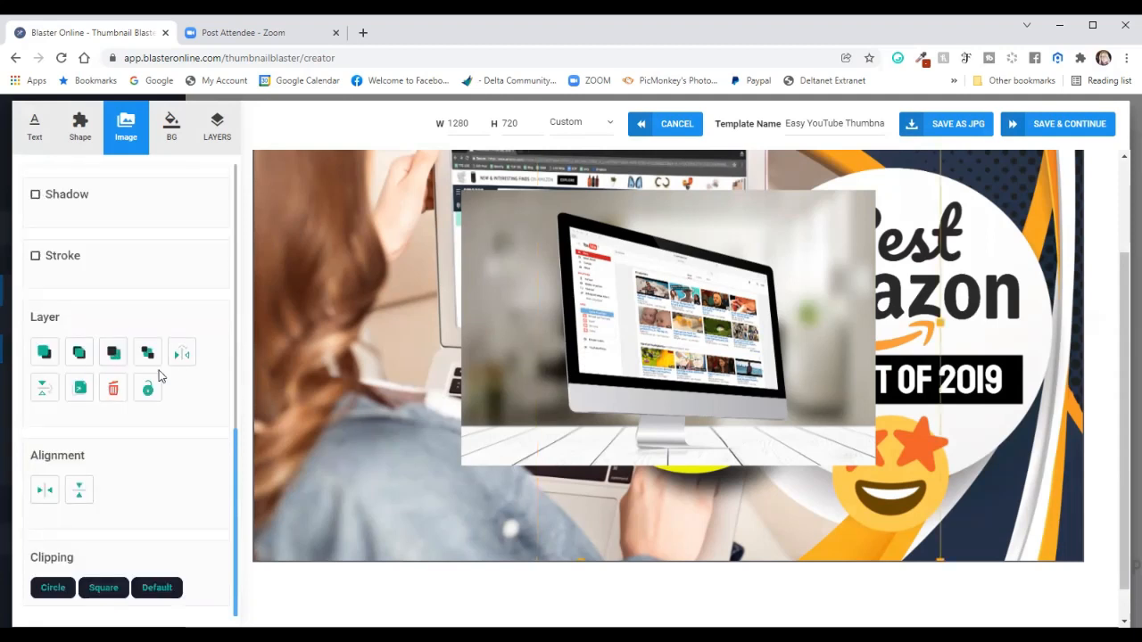
pyautogui.click(114, 389)
pyautogui.moveTo(584, 356); pyautogui.dragTo(444, 379)
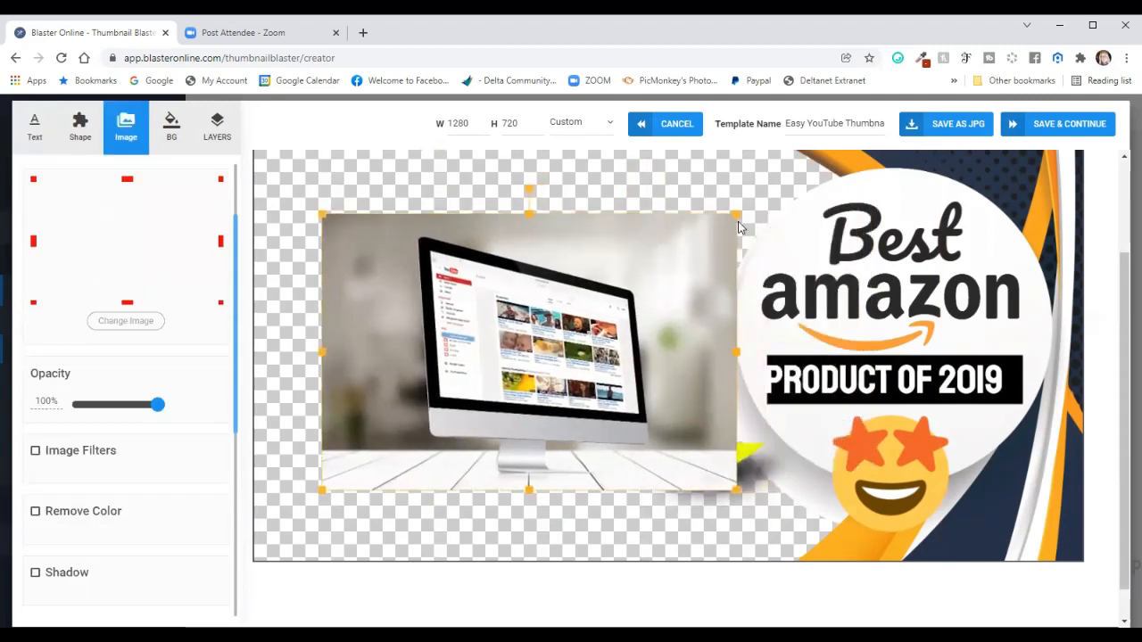
pyautogui.moveTo(737, 212); pyautogui.dragTo(841, 145)
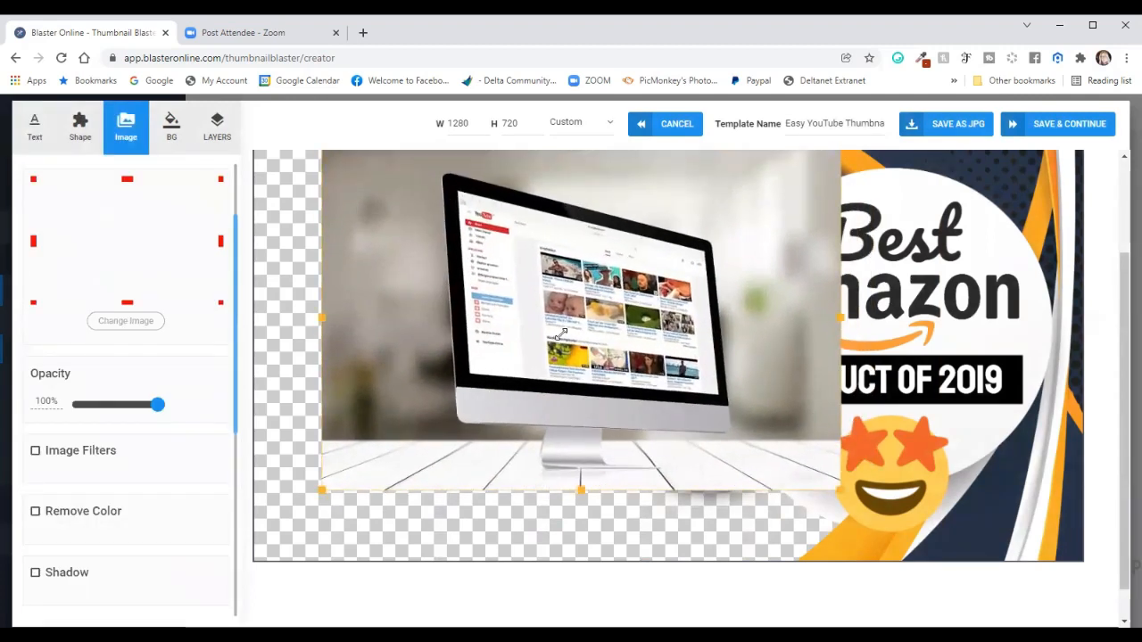
pyautogui.moveTo(319, 492); pyautogui.dragTo(196, 616)
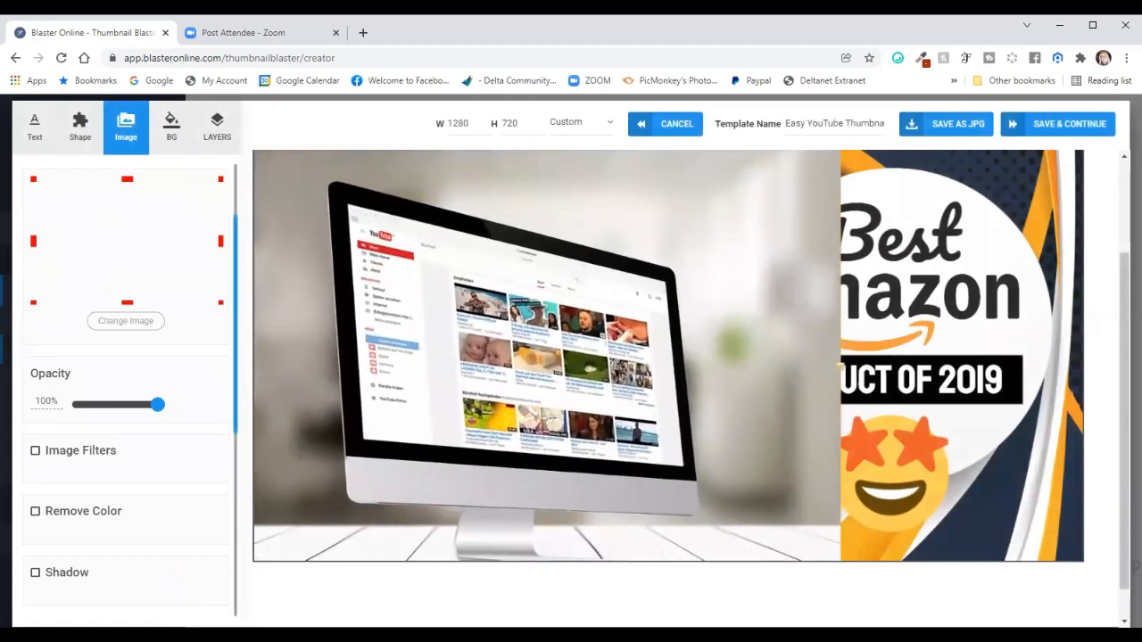
pyautogui.moveTo(442, 482); pyautogui.dragTo(408, 482)
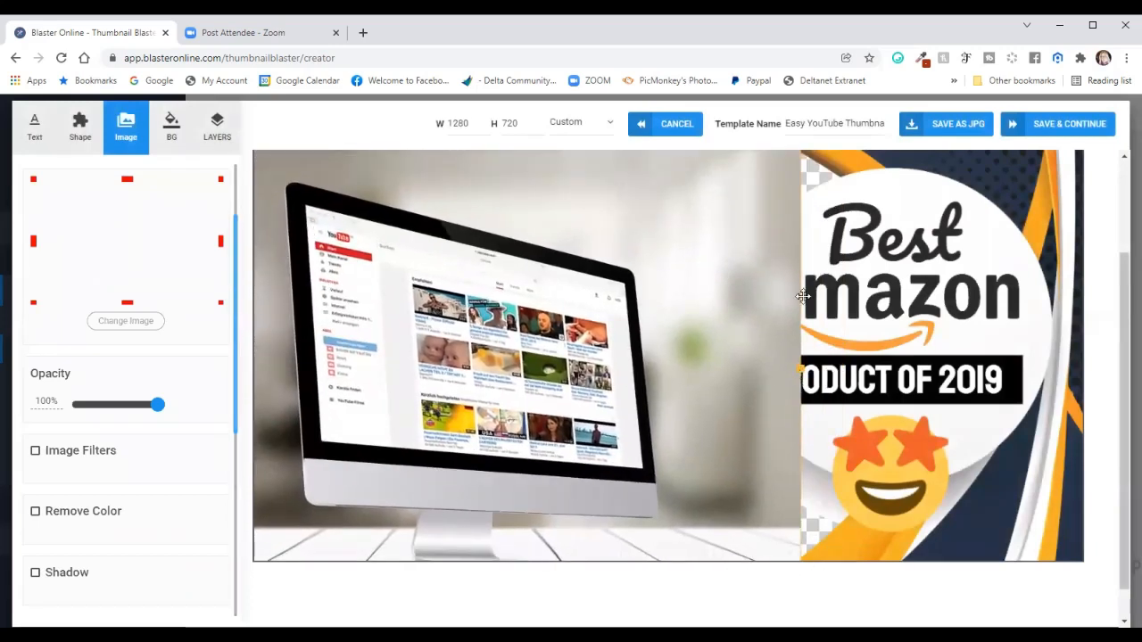
pyautogui.moveTo(799, 369); pyautogui.dragTo(872, 370)
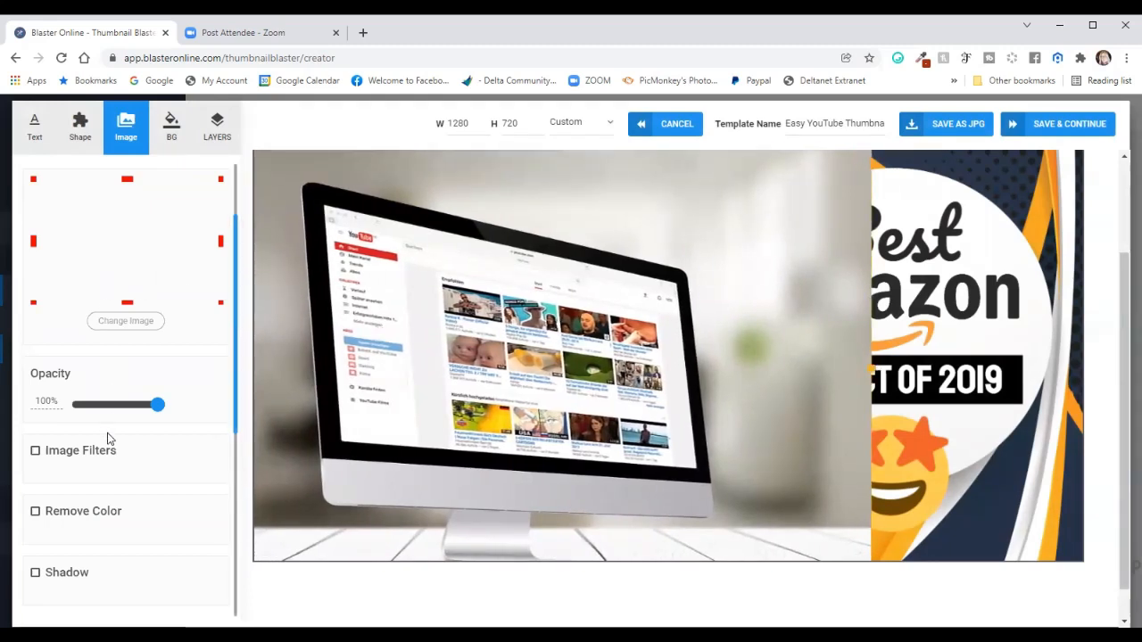
# Send the monitor photo backward behind the yellow arrow, the text, the emoji and the white circle design
pyautogui.scroll(-3, 109, 437)
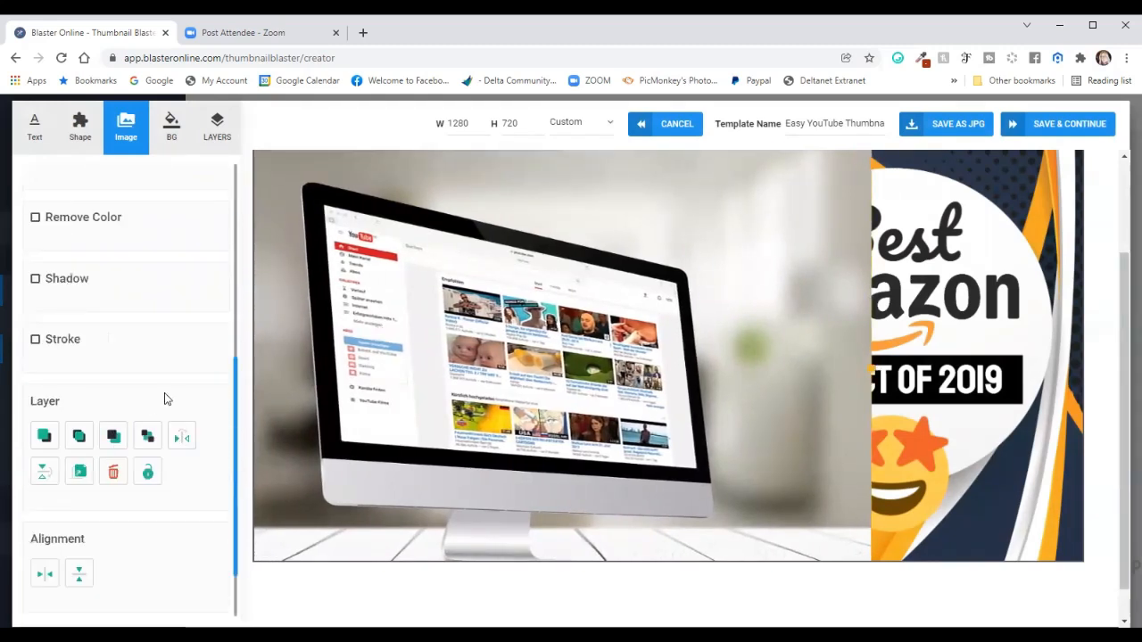
pyautogui.click(112, 437)
pyautogui.click(113, 437)
pyautogui.click(113, 438)
pyautogui.click(112, 437)
pyautogui.click(112, 438)
pyautogui.click(113, 438)
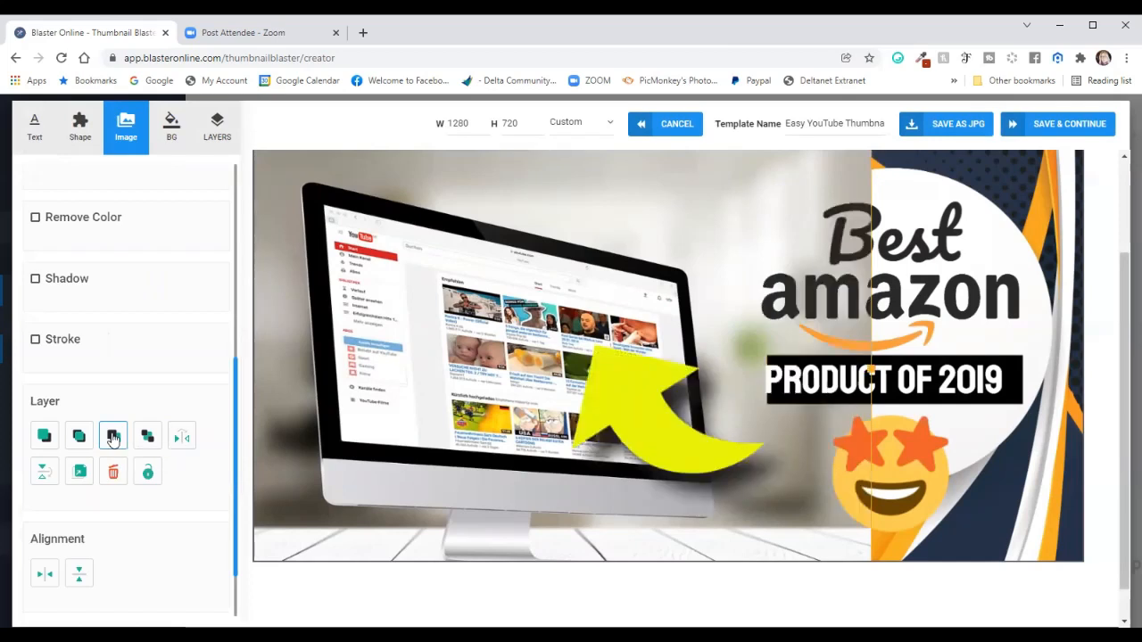
pyautogui.click(113, 438)
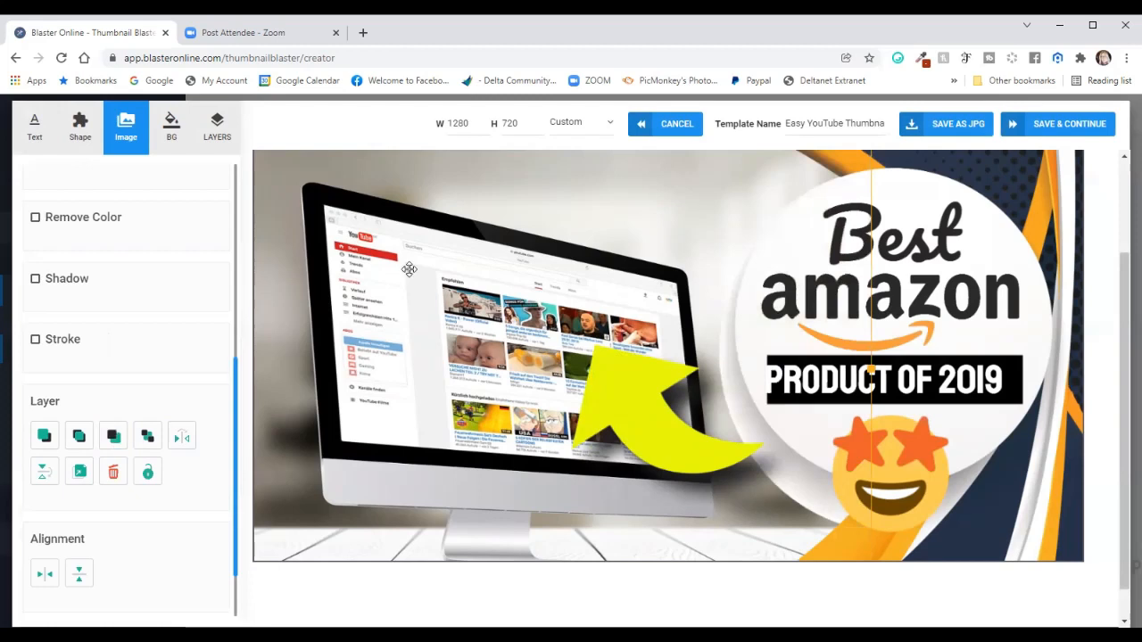
# Move the yellow arrow slightly lower, and shift and stretch the monitor photo to cover the gaps at the canvas's upper and lower edges
pyautogui.moveTo(666, 438); pyautogui.dragTo(680, 496)
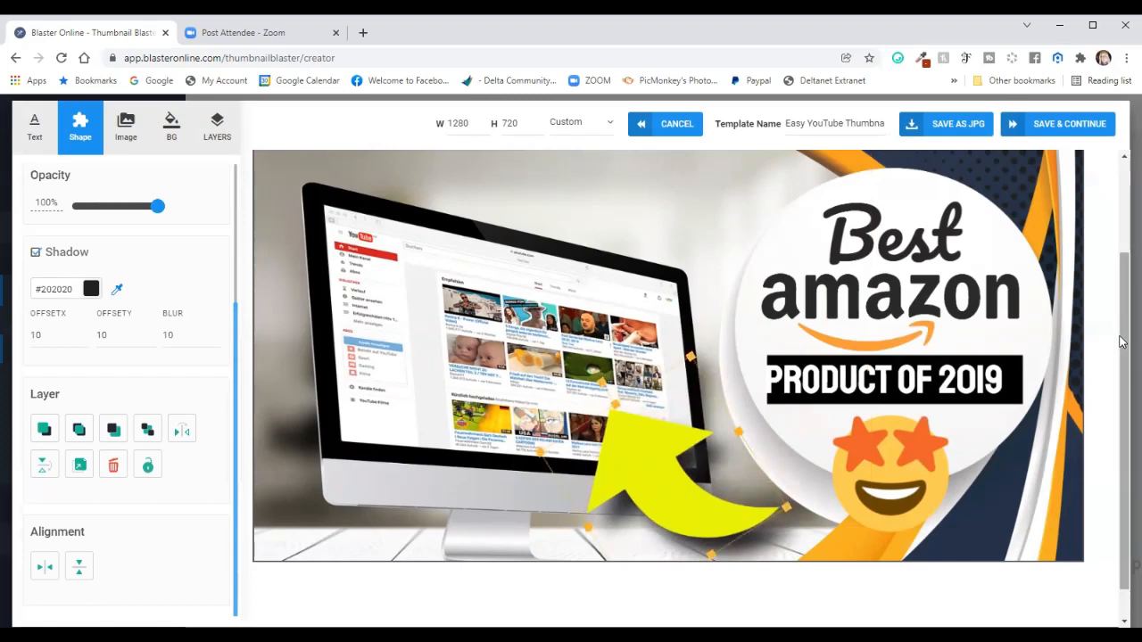
pyautogui.scroll(1, 1121, 295)
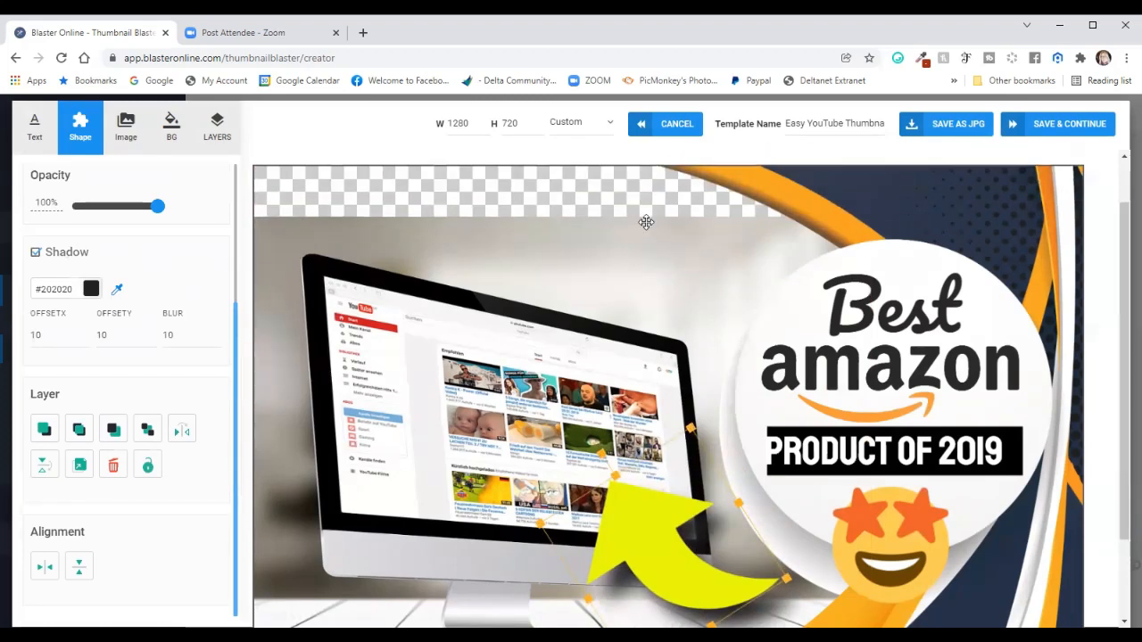
pyautogui.moveTo(645, 224); pyautogui.dragTo(637, 183)
pyautogui.moveTo(1122, 301); pyautogui.dragTo(1121, 368)
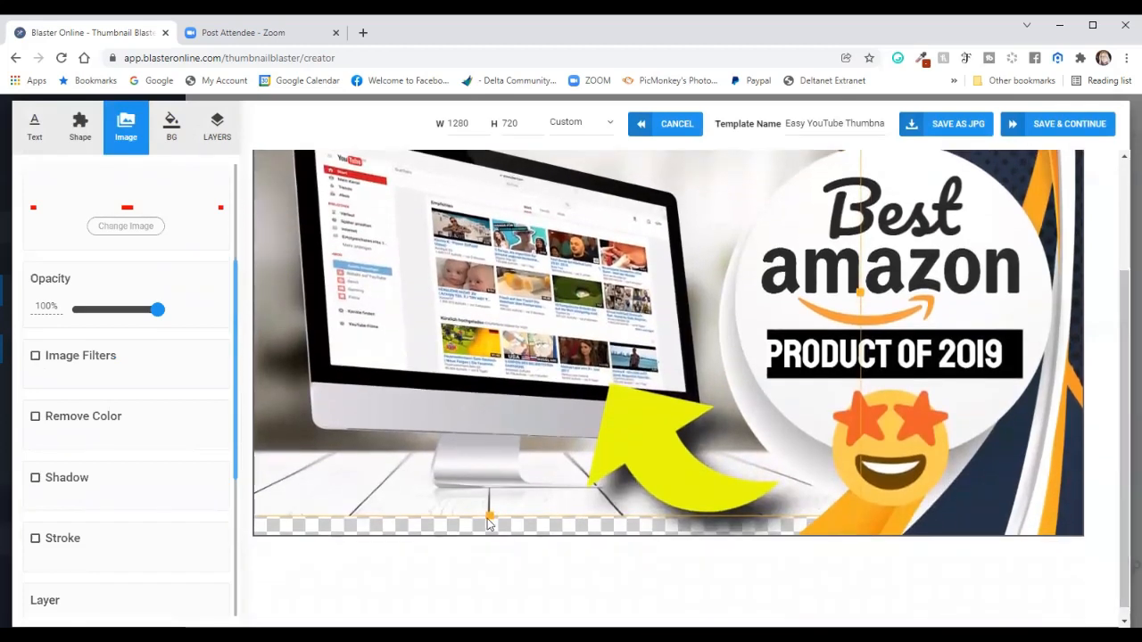
pyautogui.moveTo(489, 515); pyautogui.dragTo(490, 549)
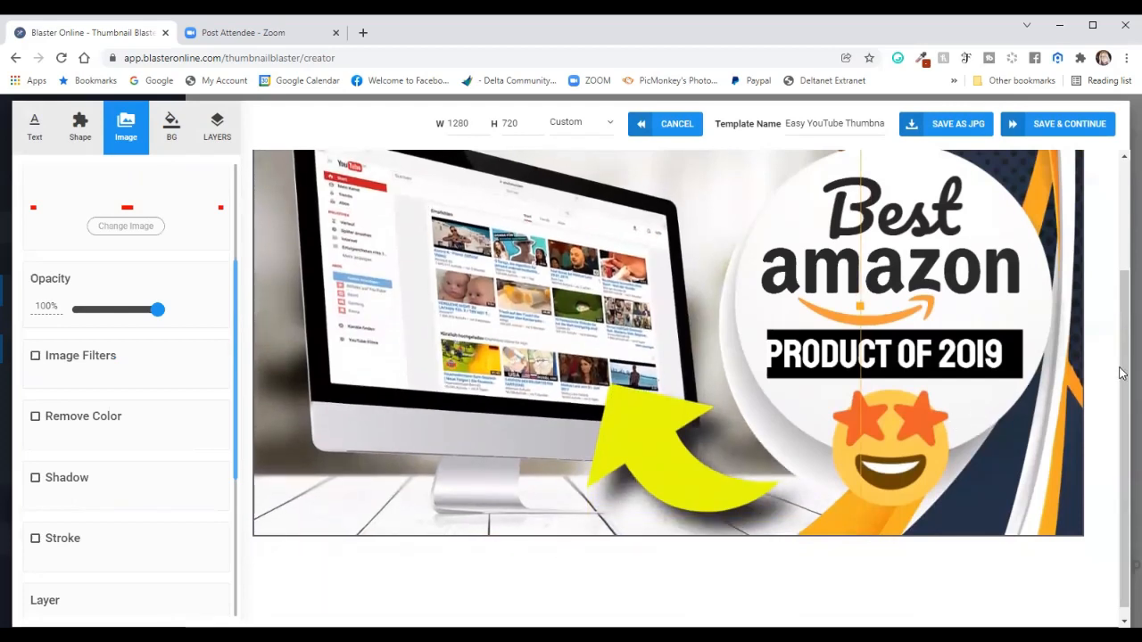
pyautogui.moveTo(1122, 406); pyautogui.dragTo(1122, 323)
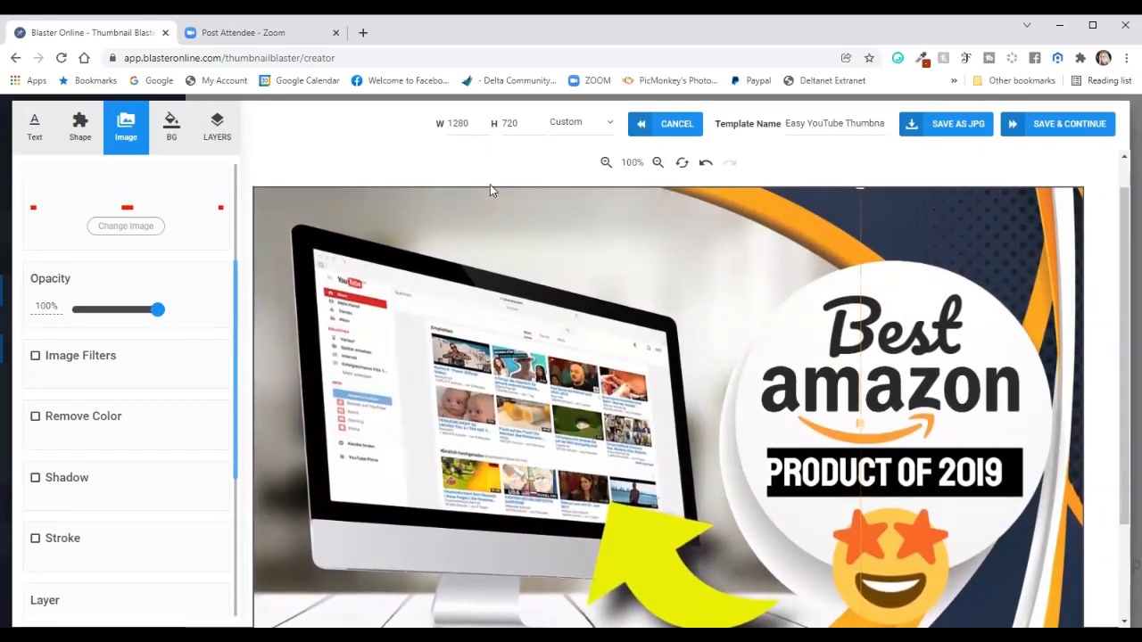
pyautogui.moveTo(1122, 330); pyautogui.dragTo(1122, 361)
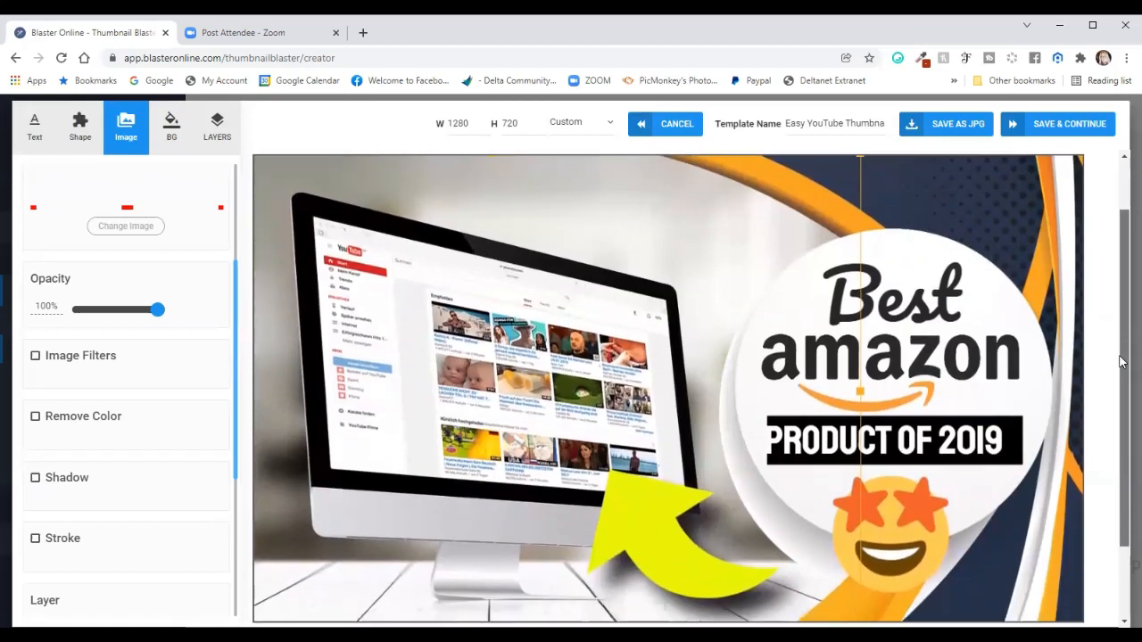
# Replace the word "Best" in the white circle with "Easy"
pyautogui.click(943, 312)
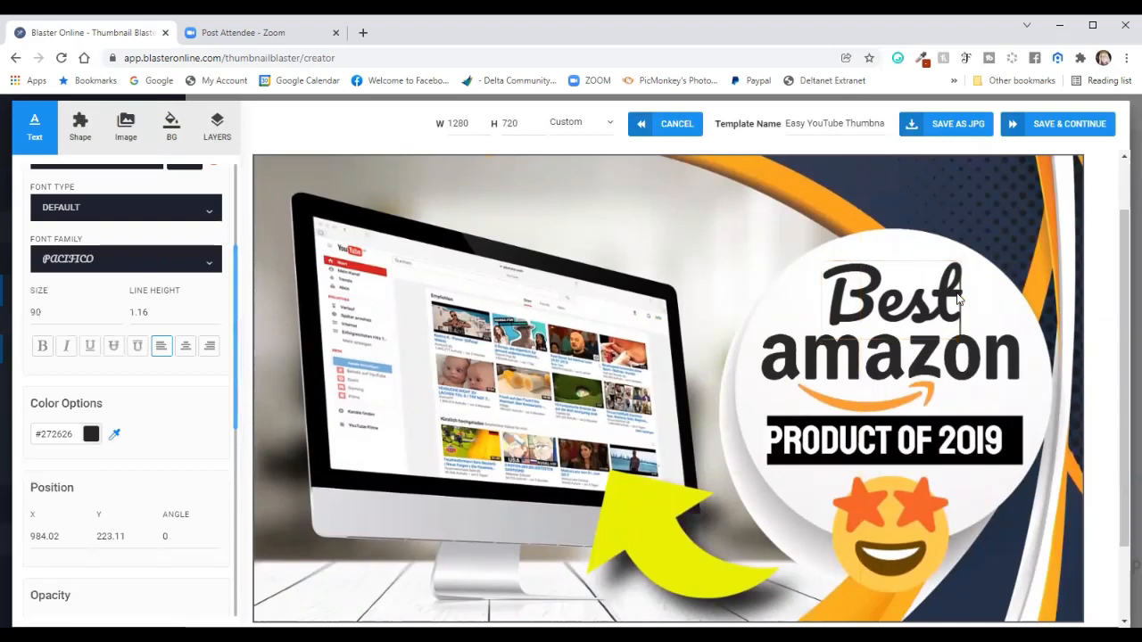
pyautogui.press('BackSpace')
pyautogui.press('BackSpace')
pyautogui.press('BackSpace')
pyautogui.press('BackSpace')
pyautogui.write('Easy')
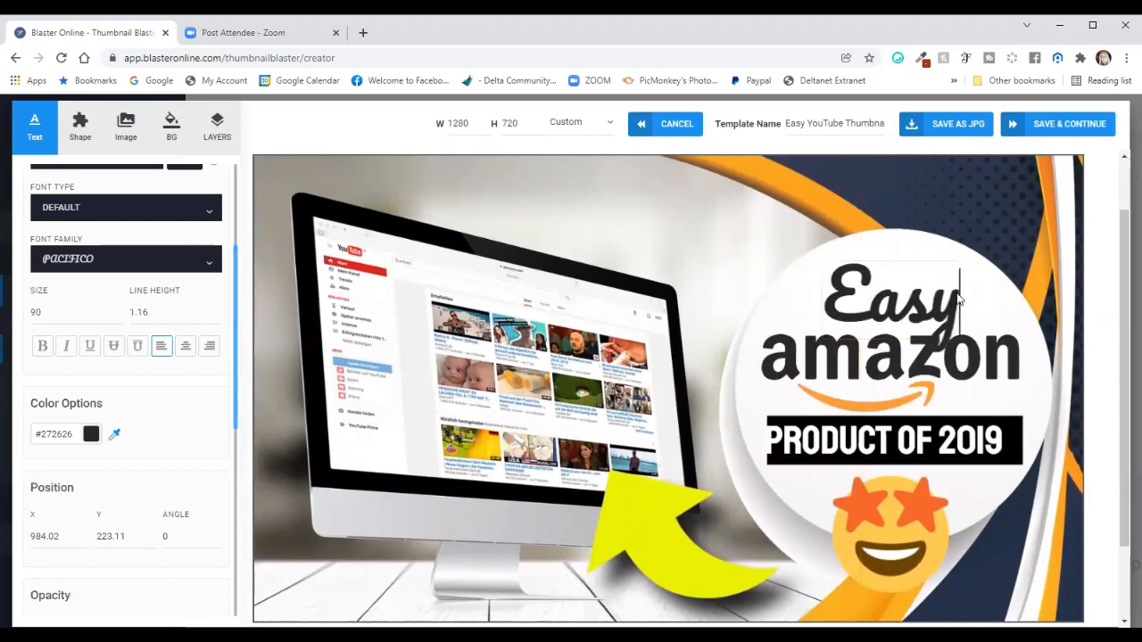
# Delete the amazon logo from the white circle
pyautogui.click(970, 367)
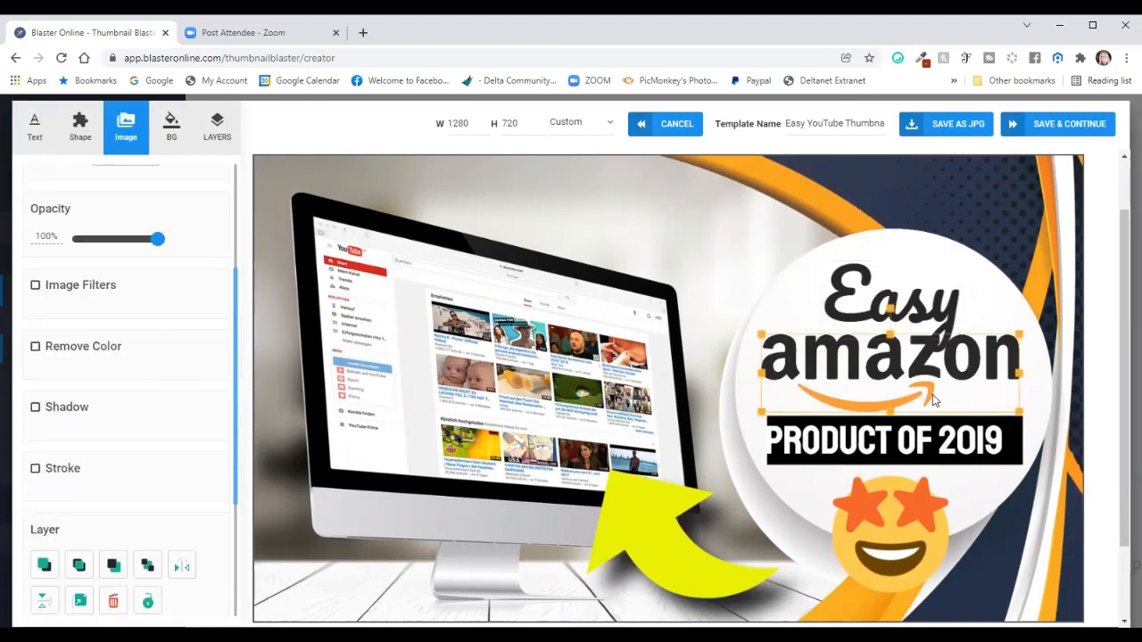
pyautogui.scroll(-3, 148, 360)
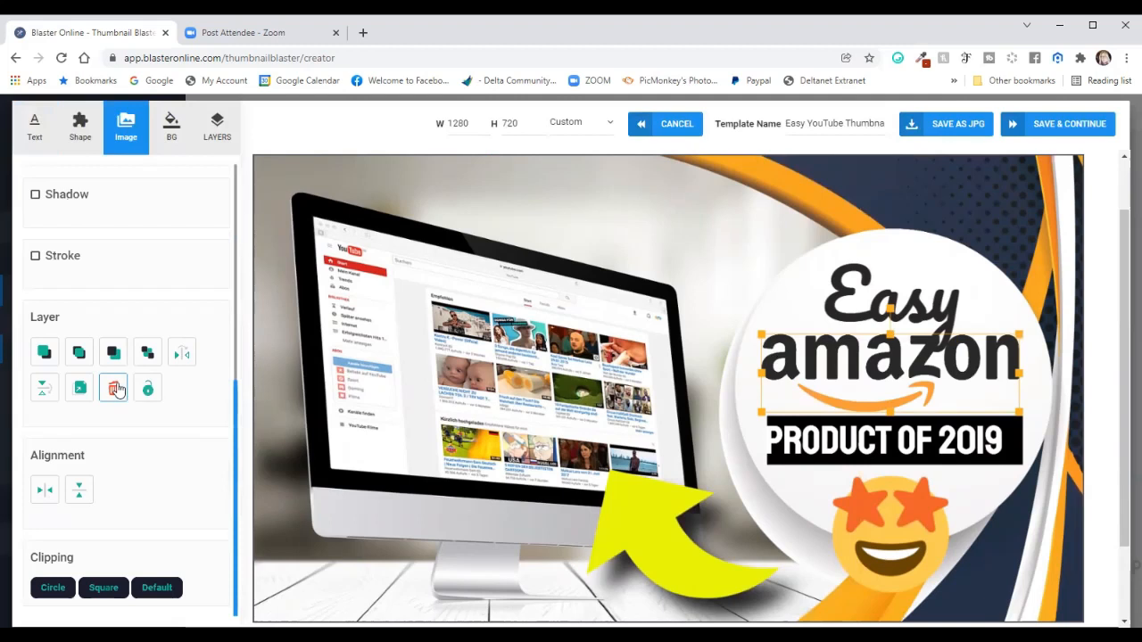
pyautogui.click(113, 389)
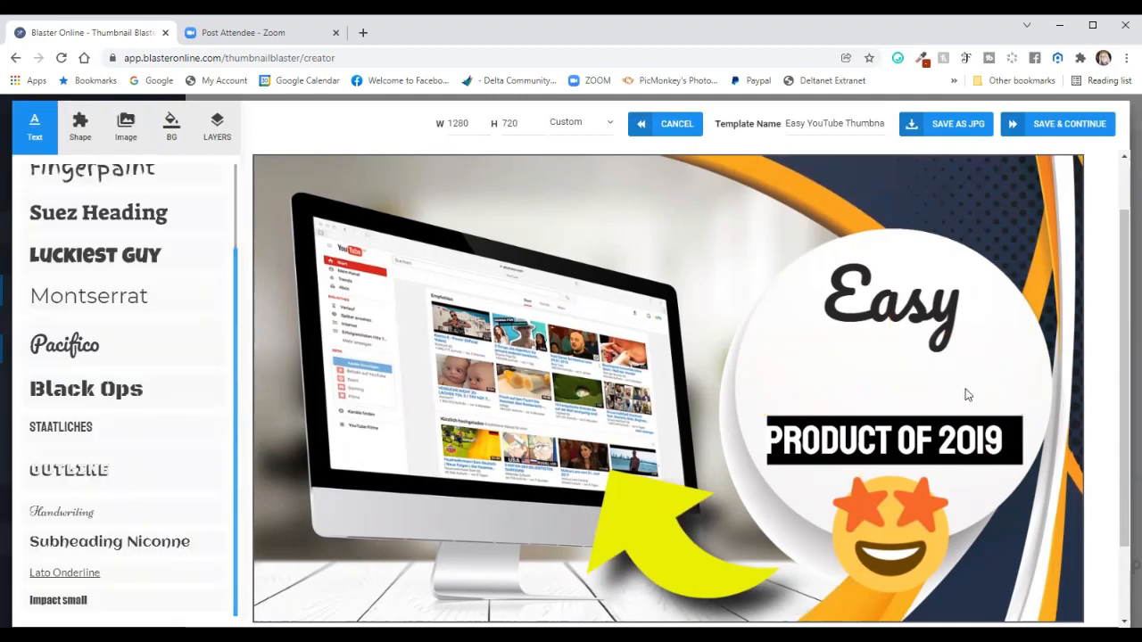
# Add a Pacifico text heading and position it just below "Easy", reaching into the white circle
pyautogui.click(908, 306)
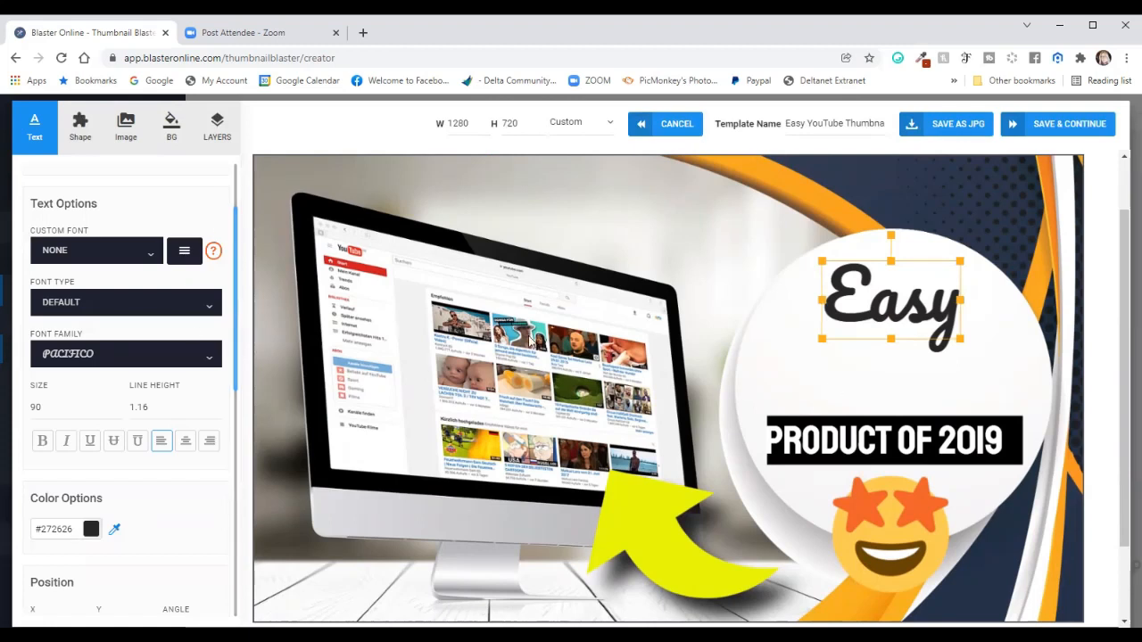
pyautogui.click(777, 381)
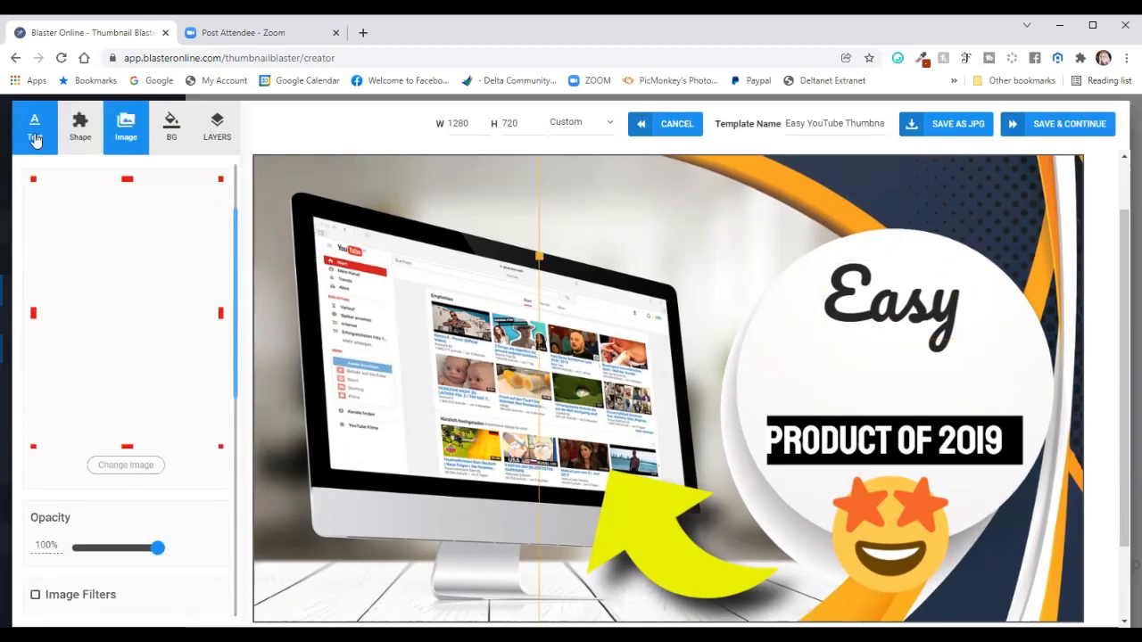
pyautogui.click(35, 134)
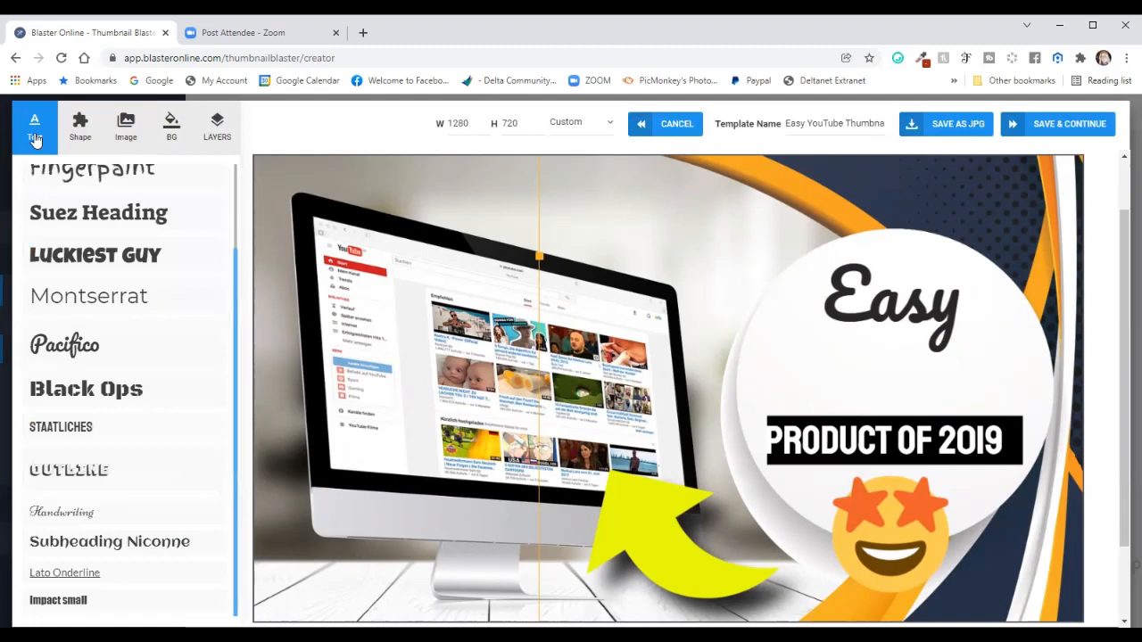
pyautogui.click(76, 346)
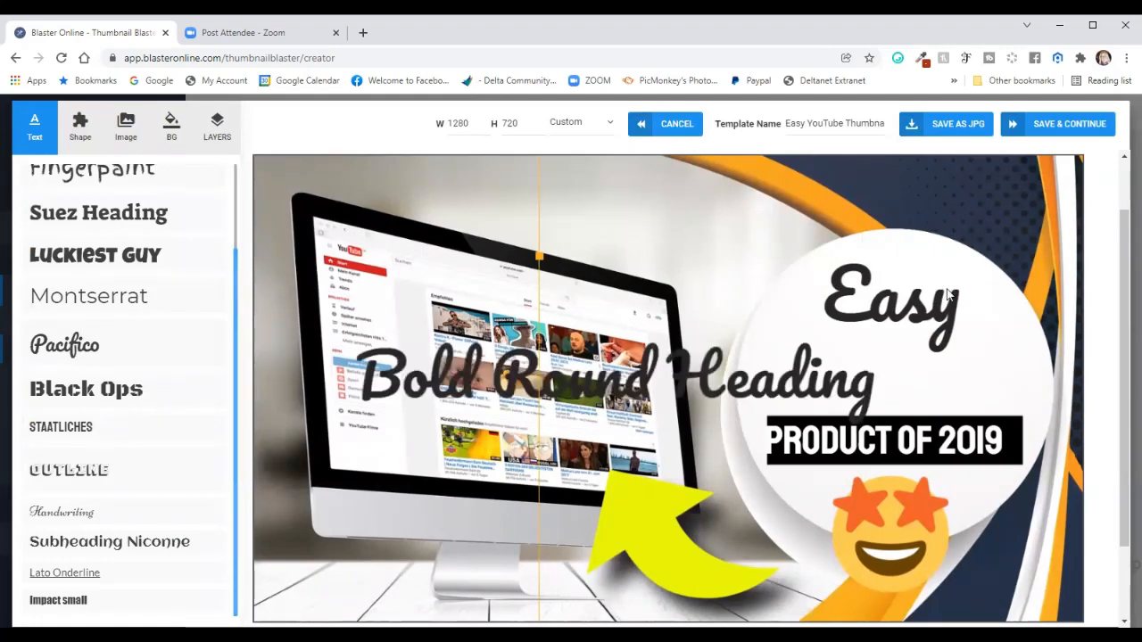
pyautogui.moveTo(814, 384); pyautogui.dragTo(941, 361)
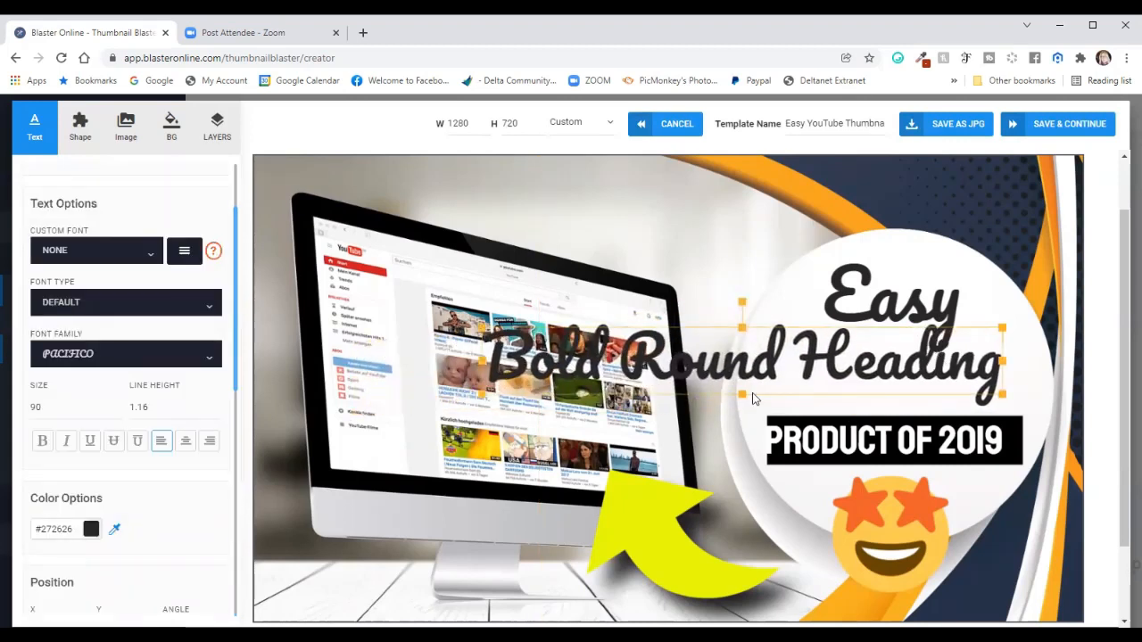
pyautogui.click(205, 359)
pyautogui.scroll(-4, 123, 455)
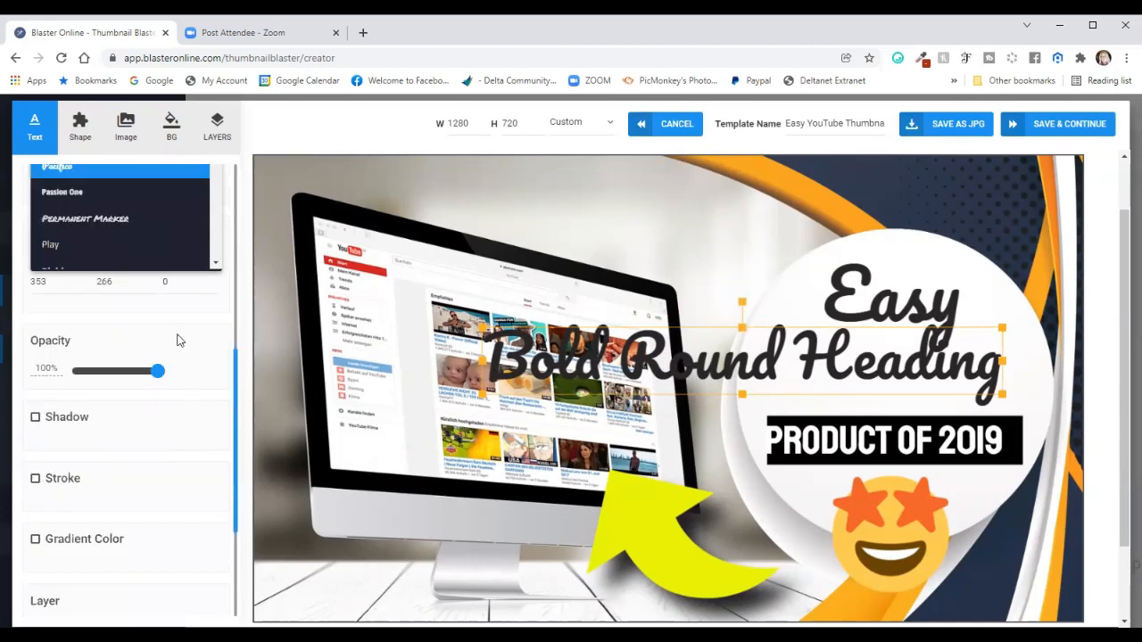
pyautogui.scroll(2, 194, 248)
pyautogui.moveTo(215, 287)
pyautogui.mouseDown()
pyautogui.moveTo(217, 428)
pyautogui.moveTo(217, 262)
pyautogui.mouseUp()
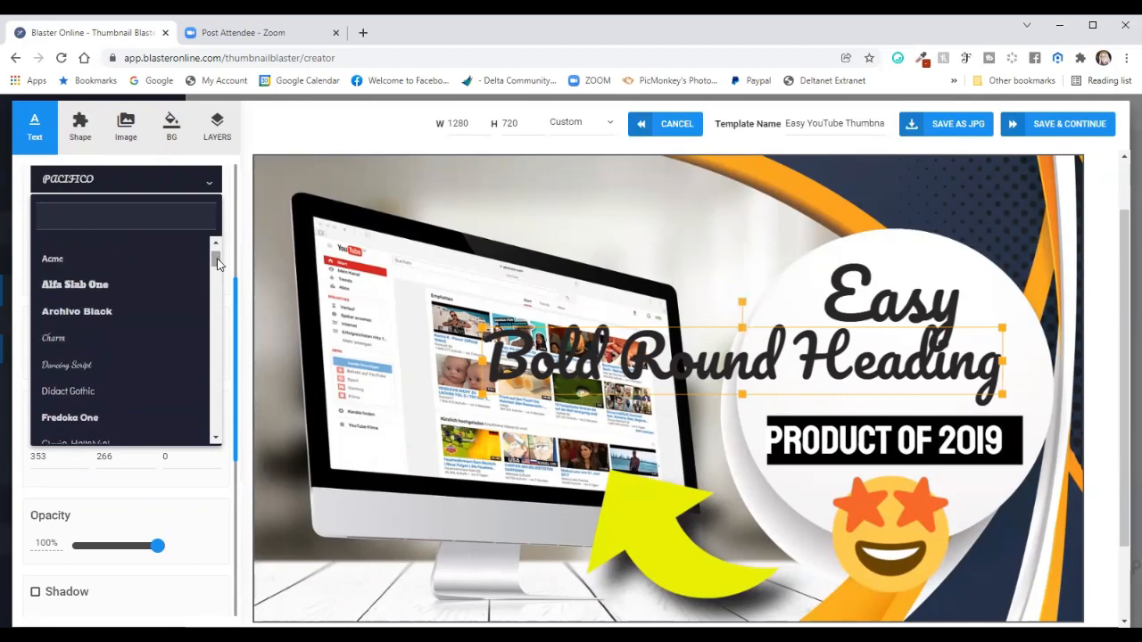
pyautogui.click(291, 239)
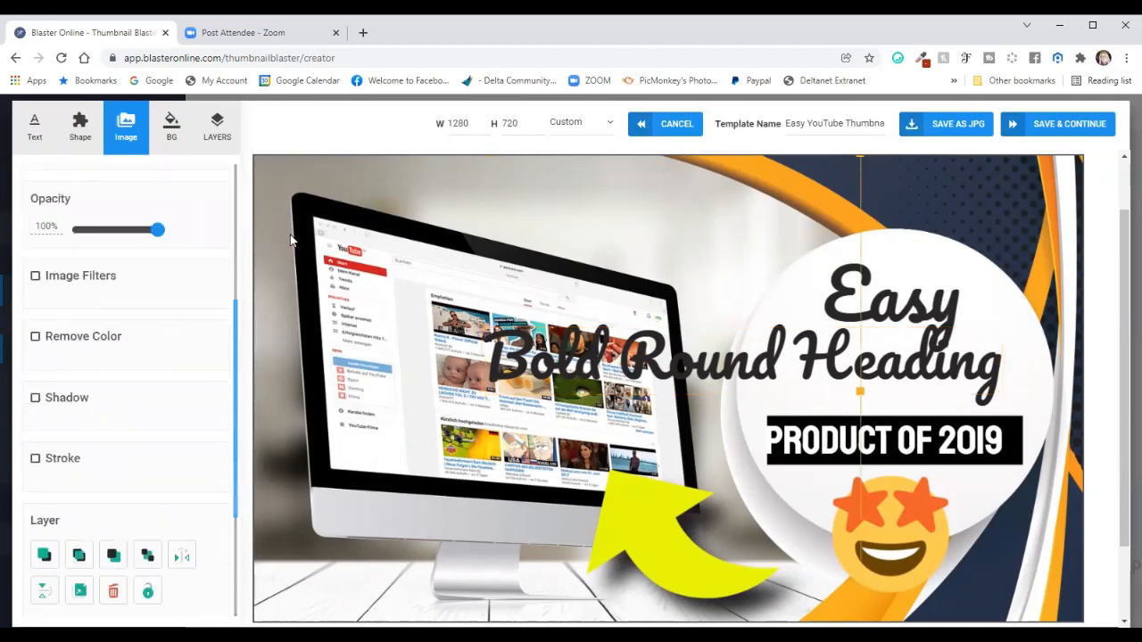
# Replace the "Bold Round Heading" text with "Way To Make" on one line and "YouTube Thumbnails" on a second line
pyautogui.click(890, 369)
pyautogui.click(1002, 366)
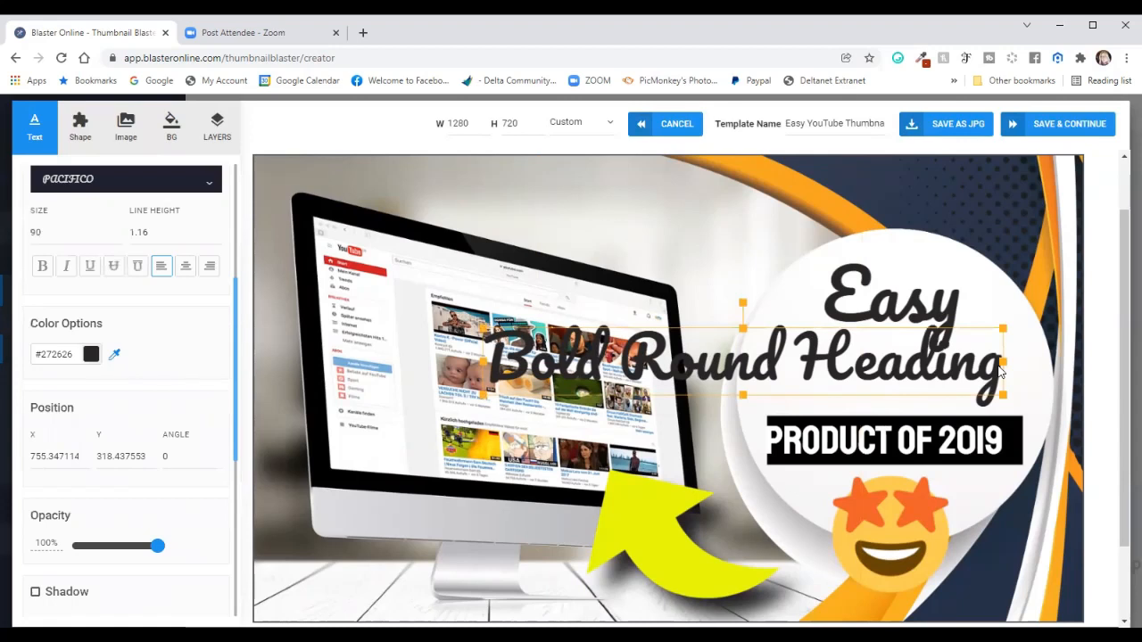
pyautogui.press('BackSpace')
pyautogui.press('BackSpace')
pyautogui.press('BackSpace')
pyautogui.press('BackSpace')
pyautogui.press('BackSpace')
pyautogui.press('BackSpace')
pyautogui.press('BackSpace')
pyautogui.press('BackSpace')
pyautogui.press('BackSpace')
pyautogui.press('BackSpace')
pyautogui.press('BackSpace')
pyautogui.press('BackSpace')
pyautogui.press('BackSpace')
pyautogui.press('BackSpace')
pyautogui.press('BackSpace')
pyautogui.press('BackSpace')
pyautogui.press('BackSpace')
pyautogui.press('BackSpace')
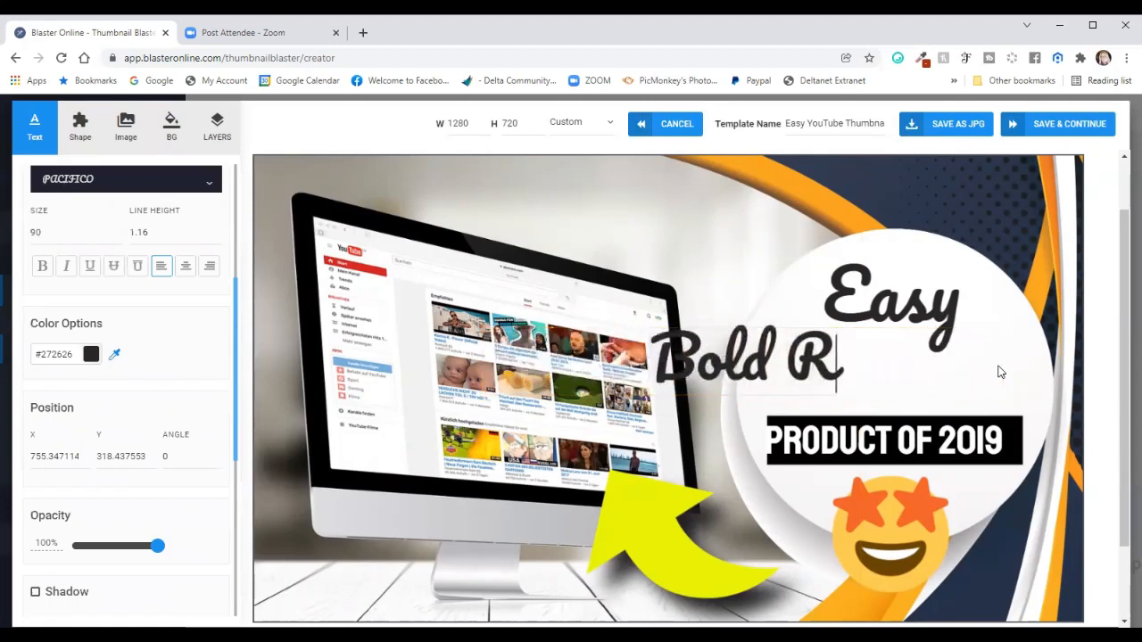
pyautogui.write('Way To Make')
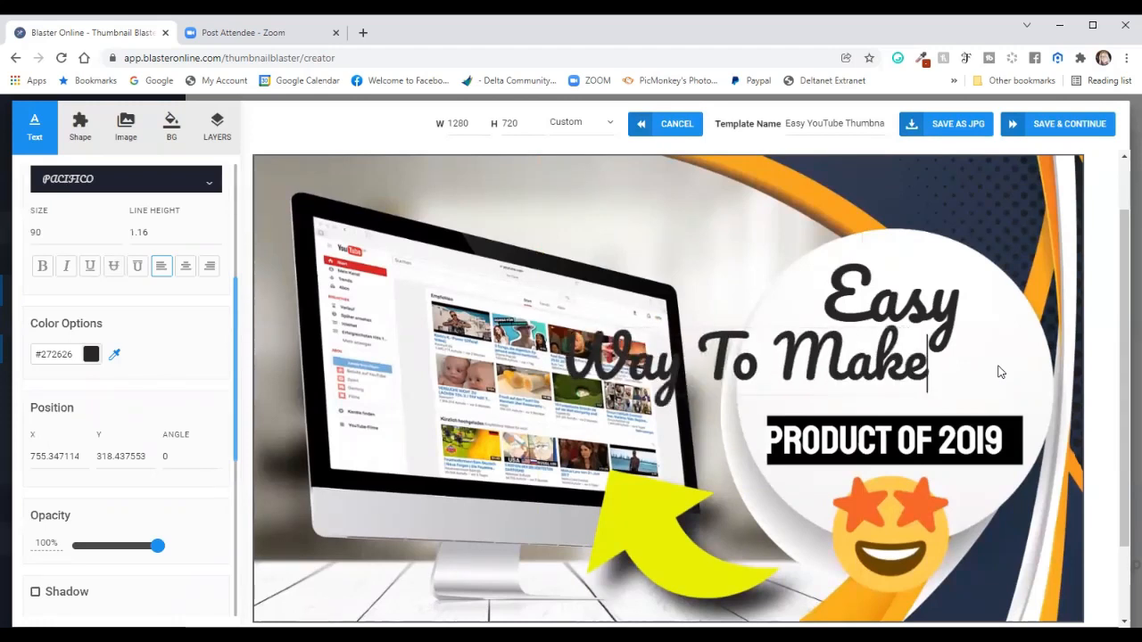
pyautogui.press('Return')
pyautogui.write('You')
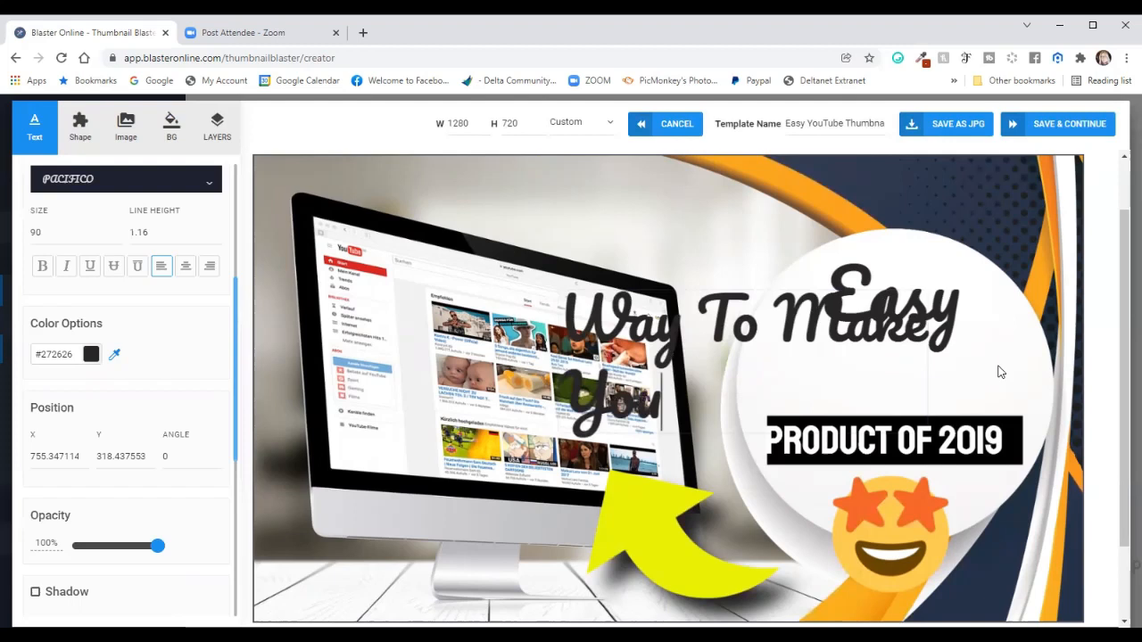
pyautogui.write('Tube')
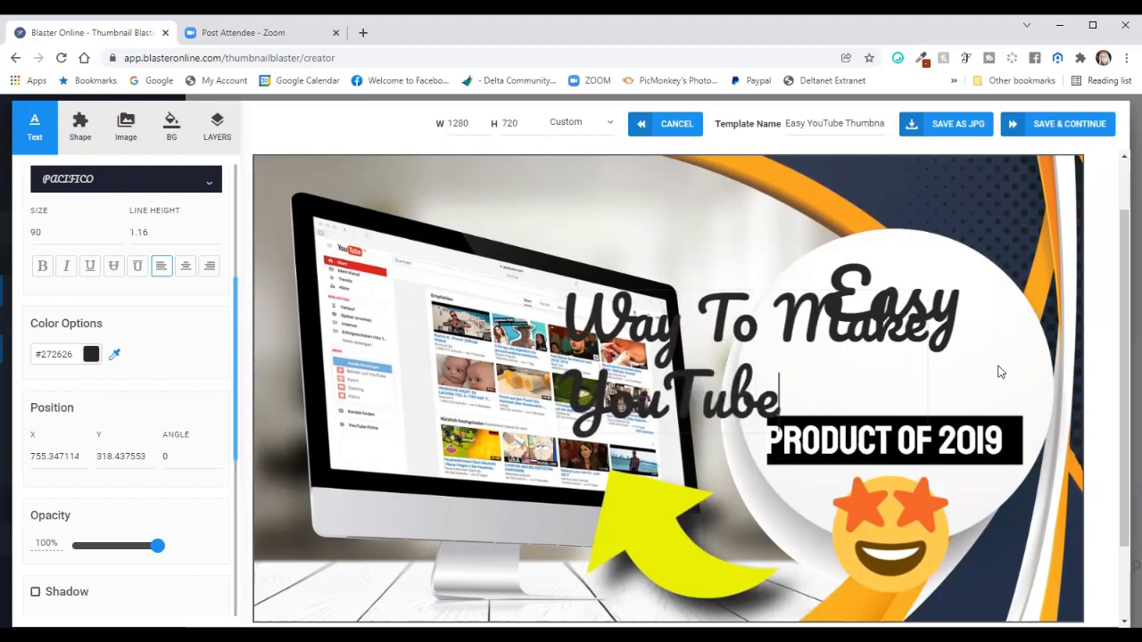
pyautogui.write(' Thumbnai')
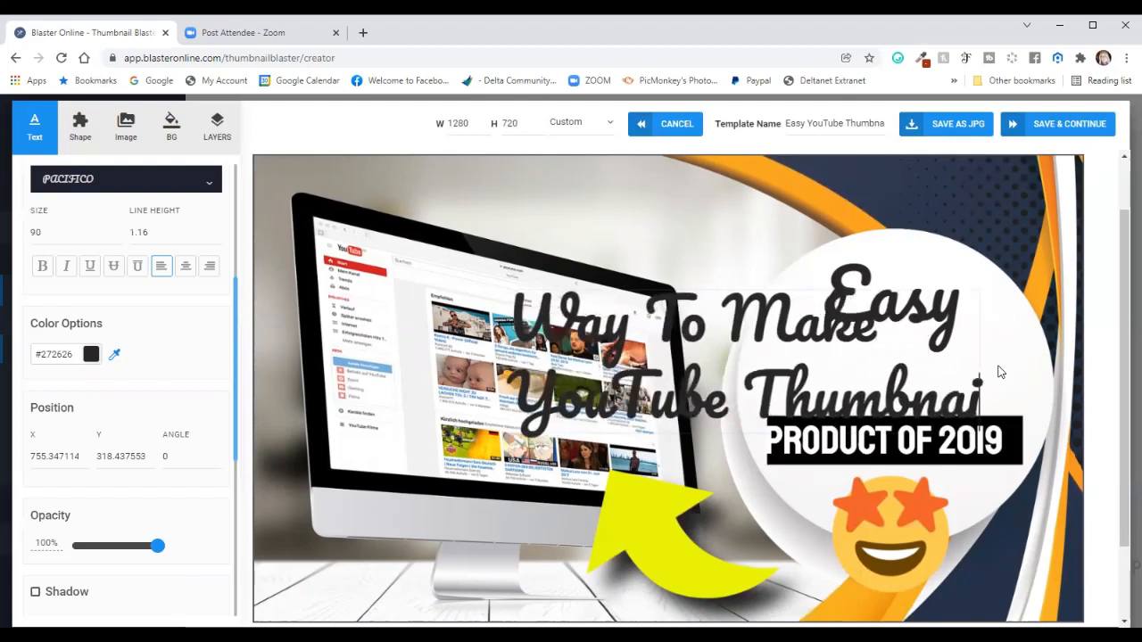
pyautogui.write('ls')
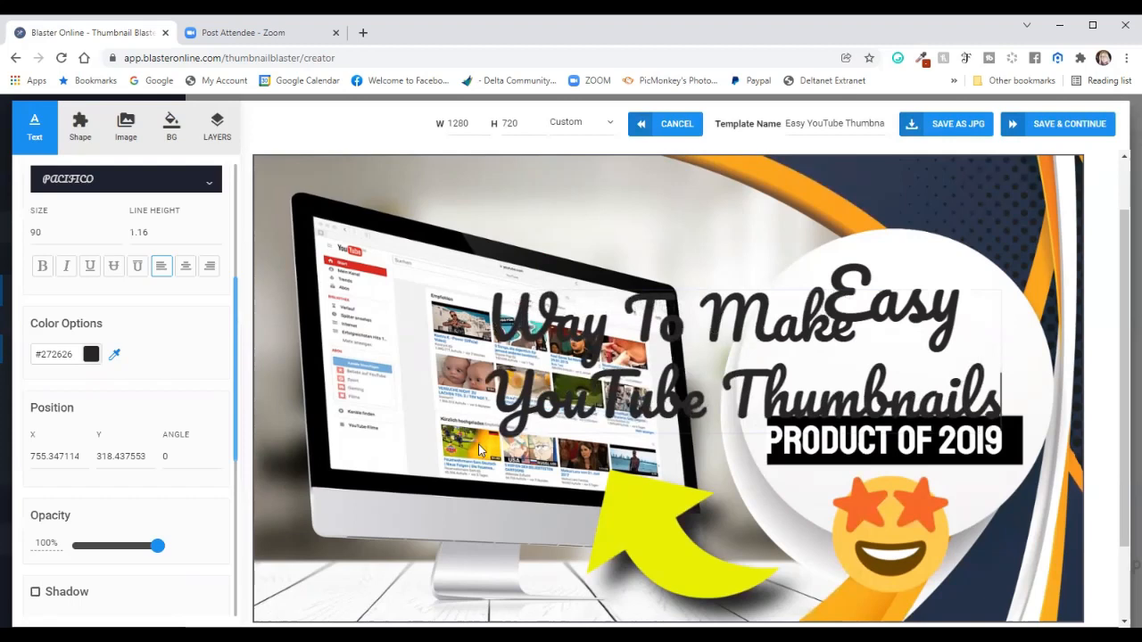
# Centre-align the two-line "Way To Make YouTube Thumbnails" text, shrink it and place it under "Easy" in the white circle
pyautogui.click(186, 266)
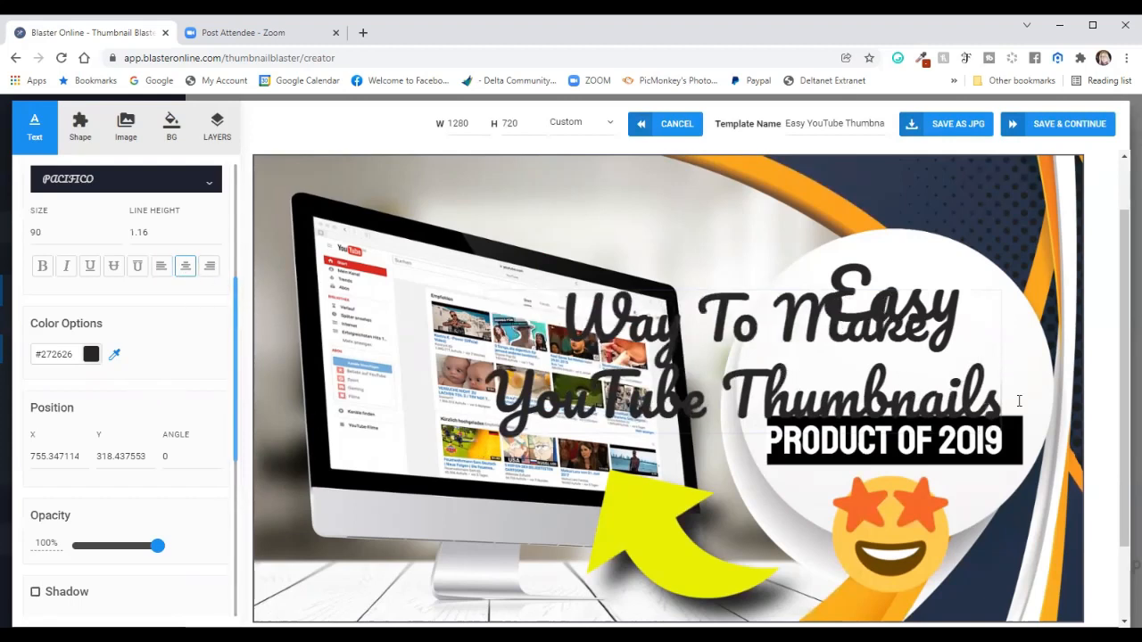
pyautogui.click(1040, 383)
pyautogui.click(959, 404)
pyautogui.moveTo(1001, 290); pyautogui.dragTo(851, 359)
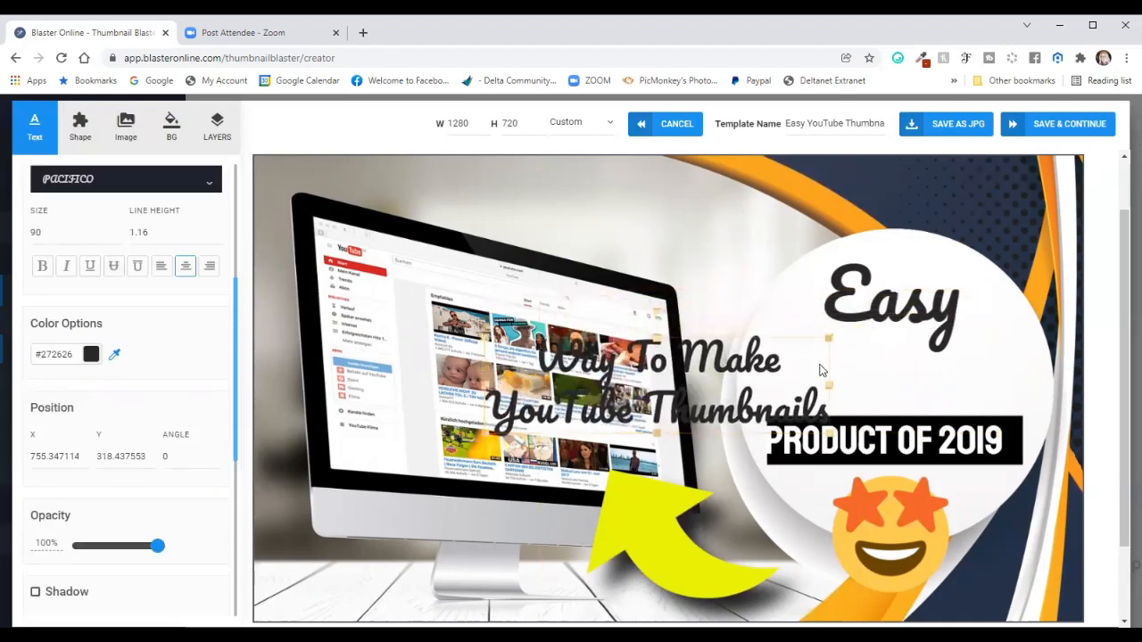
pyautogui.moveTo(712, 364); pyautogui.dragTo(935, 342)
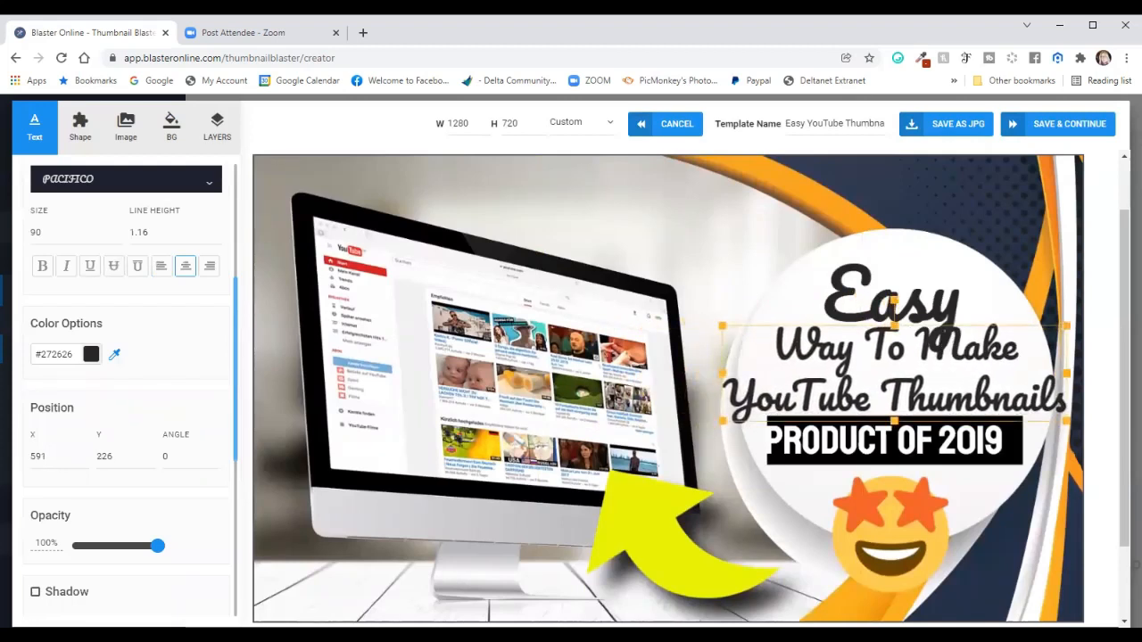
# Move "Easy" up inside the white circle to clear the text below and enlarge it slightly
pyautogui.moveTo(914, 297); pyautogui.dragTo(912, 279)
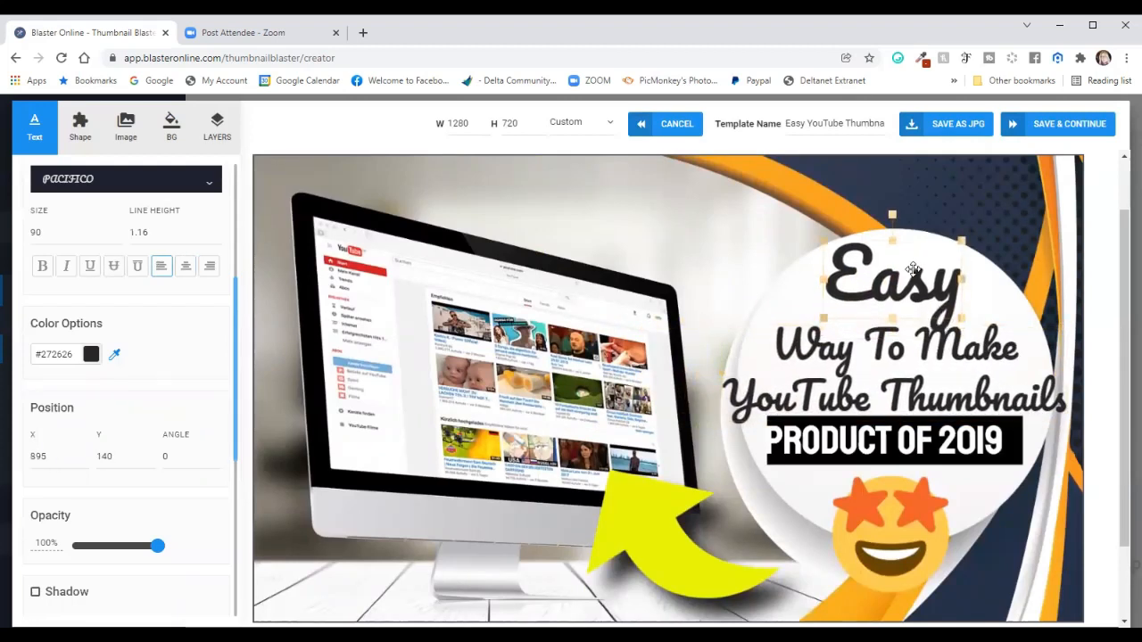
pyautogui.moveTo(818, 323); pyautogui.dragTo(806, 331)
pyautogui.moveTo(938, 291); pyautogui.dragTo(948, 284)
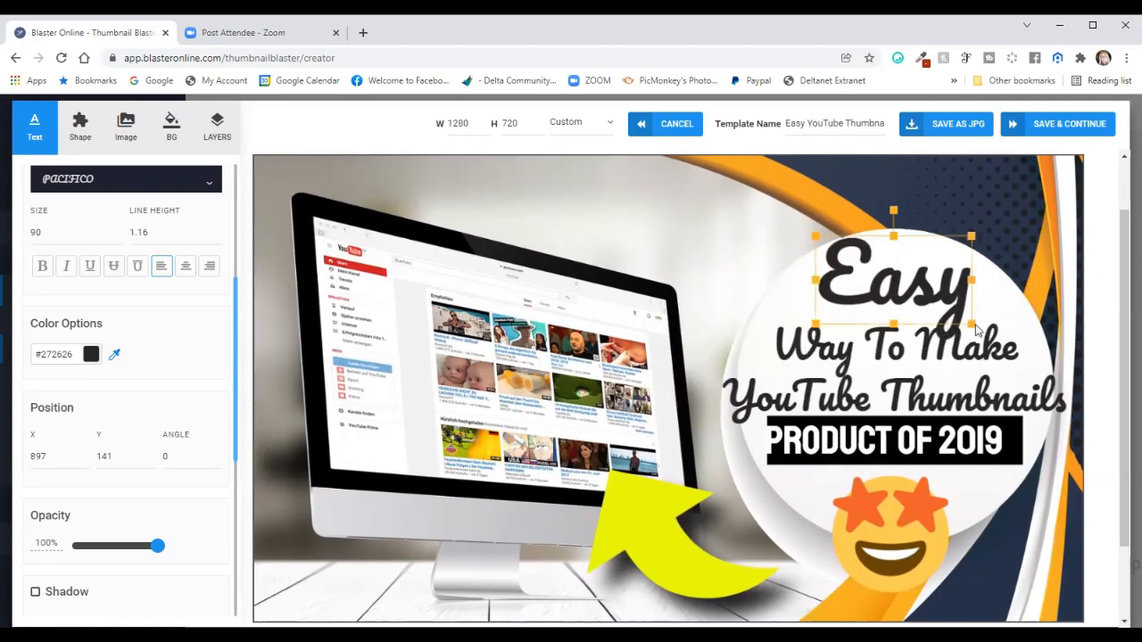
# Shrink the "Way To Make YouTube Thumbnails" text to fit within the white circle and centre it beneath "Easy"
pyautogui.click(928, 365)
pyautogui.moveTo(928, 365); pyautogui.dragTo(928, 366)
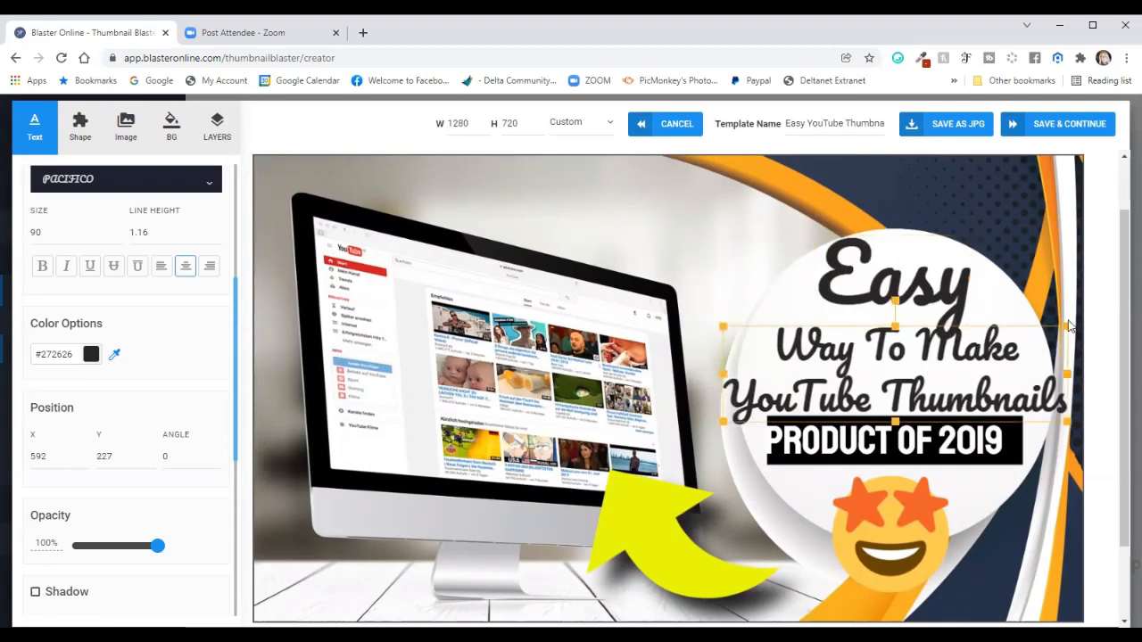
pyautogui.moveTo(1067, 327); pyautogui.dragTo(1035, 341)
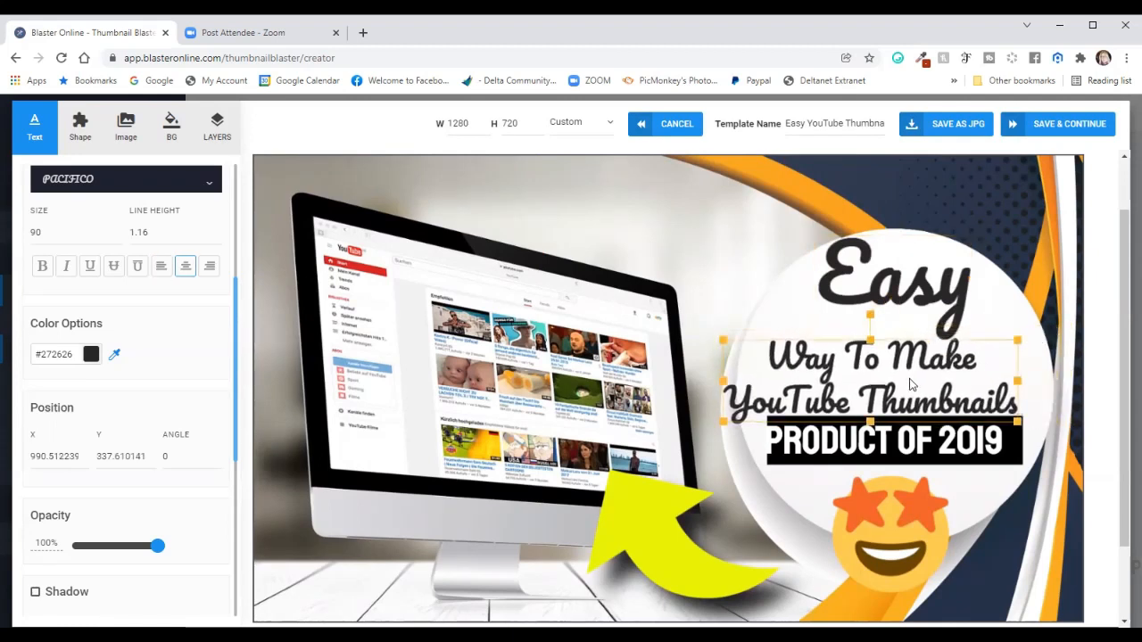
pyautogui.moveTo(928, 379); pyautogui.dragTo(936, 374)
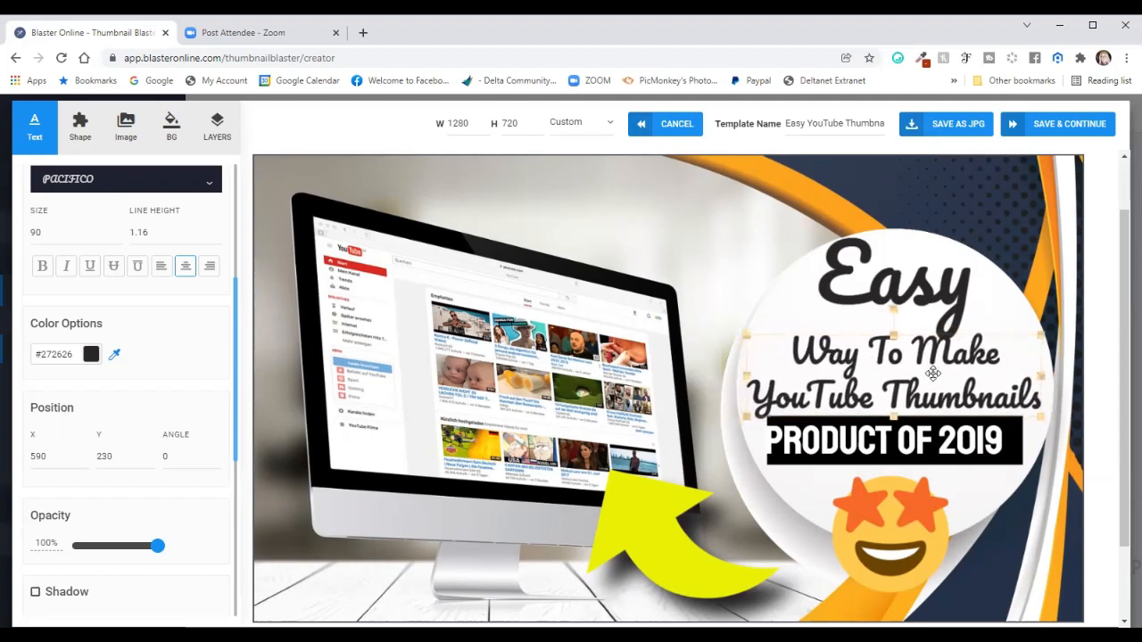
# Reduce "Easy" slightly and recentre it above the two-line text
pyautogui.click(961, 279)
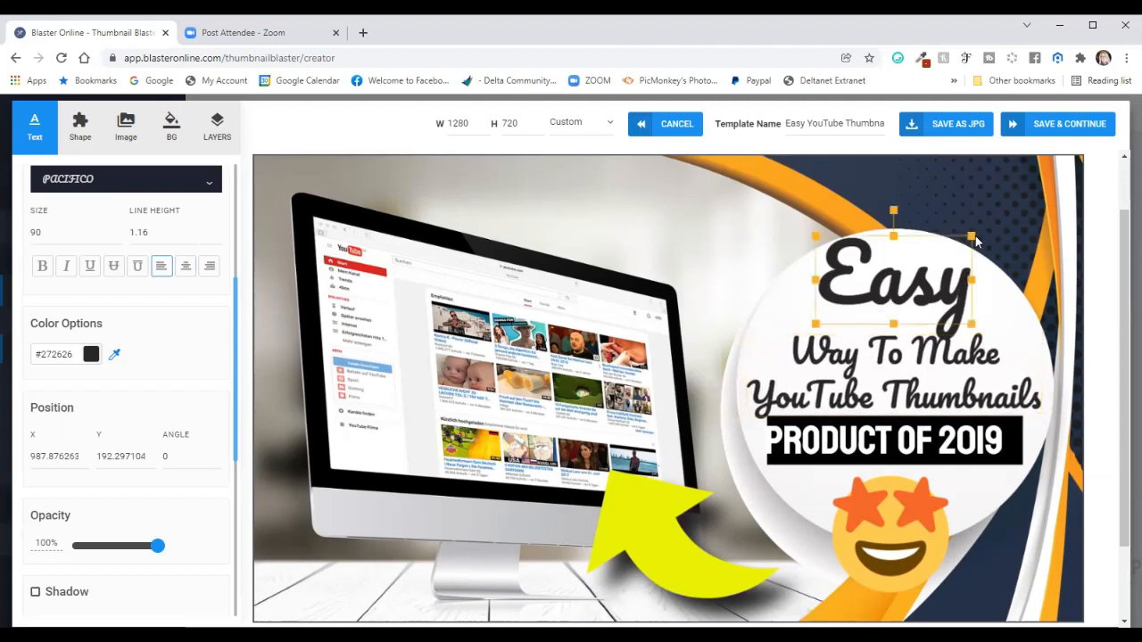
pyautogui.moveTo(971, 238); pyautogui.dragTo(960, 242)
pyautogui.moveTo(947, 289); pyautogui.dragTo(951, 281)
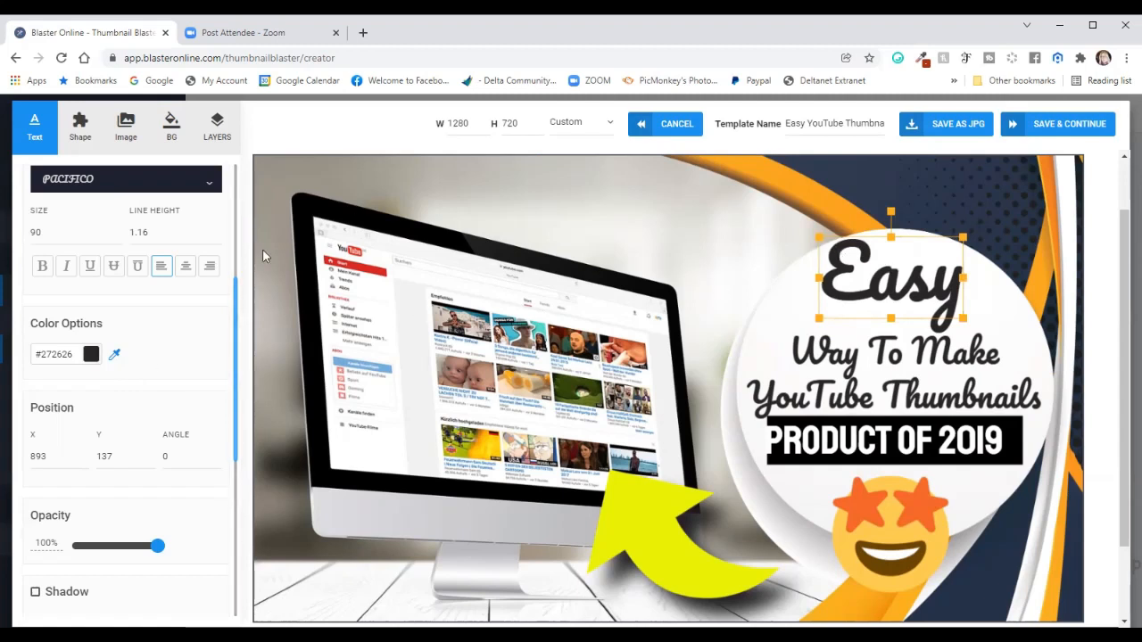
# Change the colour of "Easy" to bright red #fb0505
pyautogui.click(91, 354)
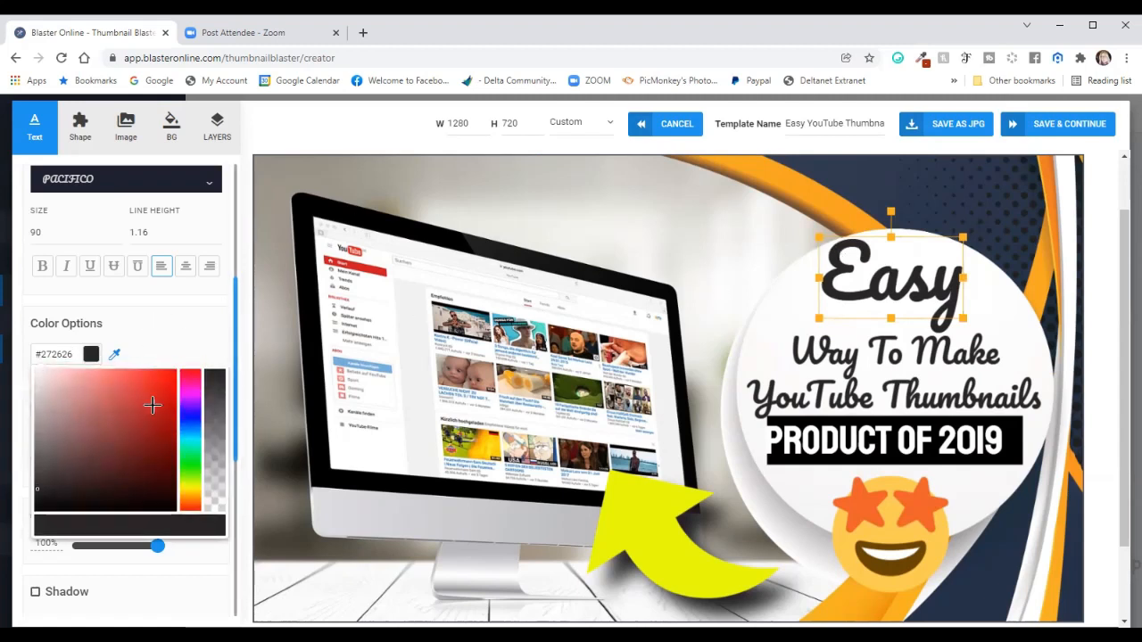
pyautogui.moveTo(151, 404); pyautogui.dragTo(173, 371)
pyautogui.click(190, 326)
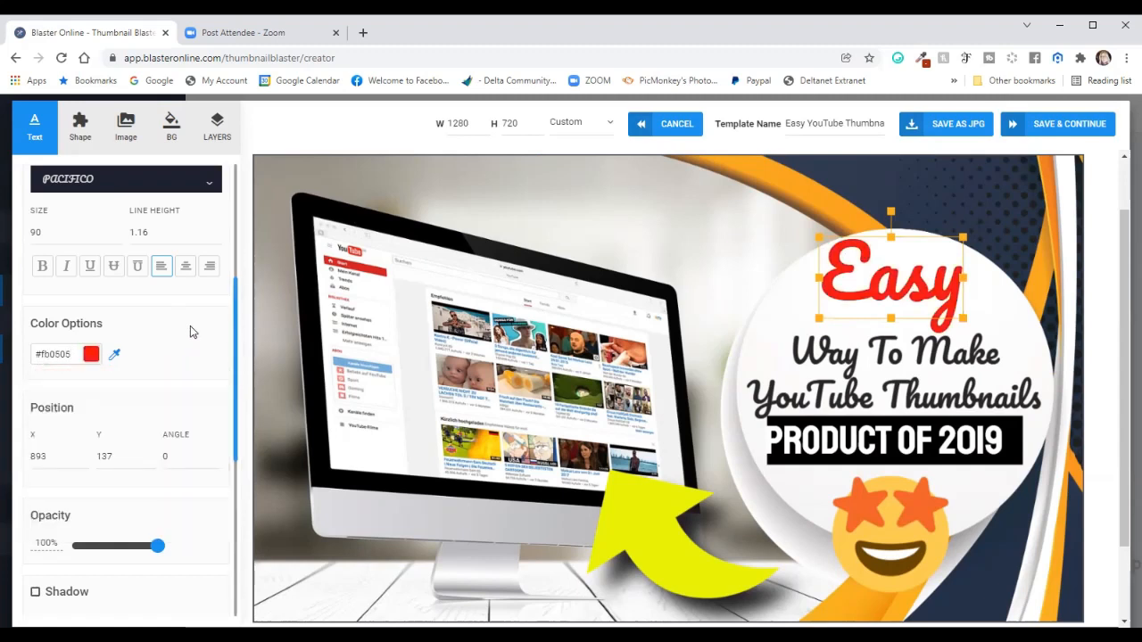
# Add a dark #202020 stroke with a width of 4 to "Easy"
pyautogui.scroll(-4, 190, 329)
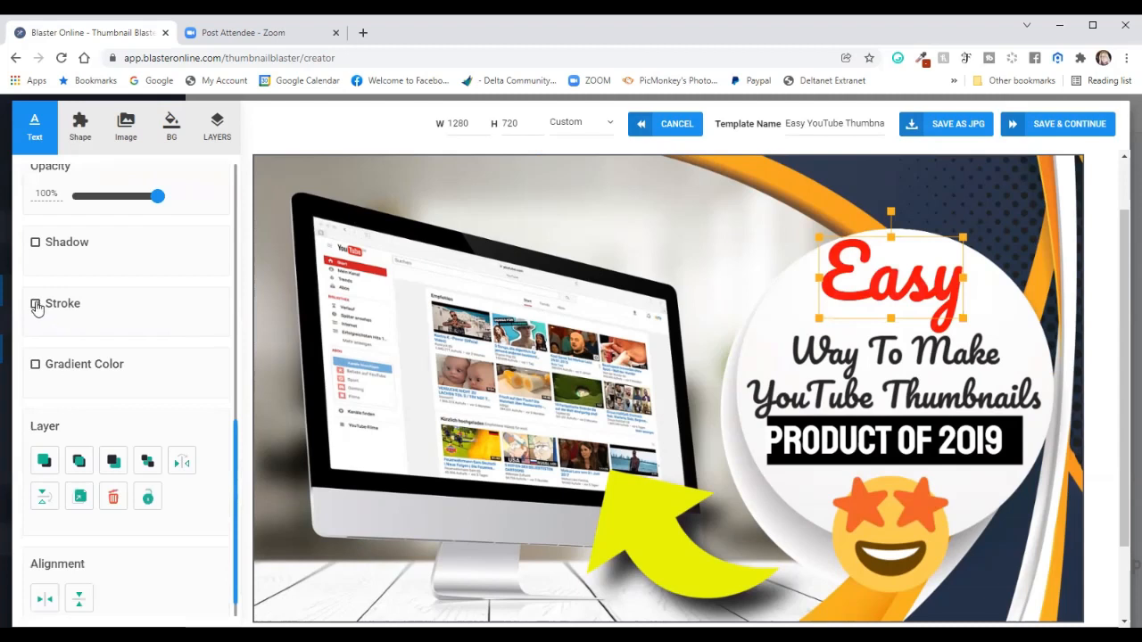
pyautogui.click(36, 304)
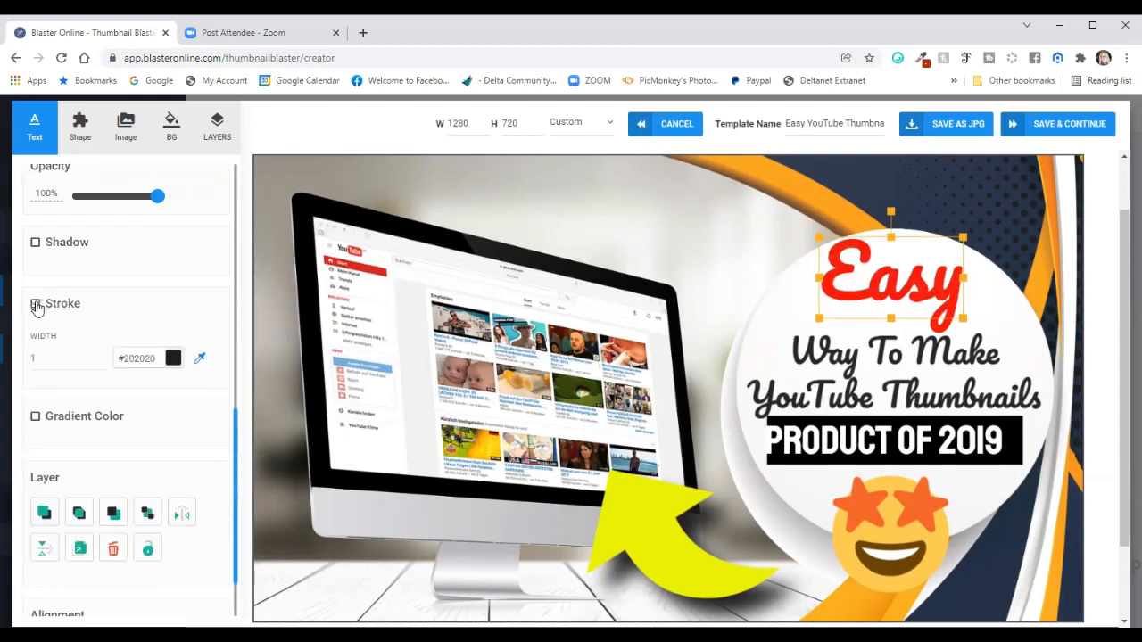
pyautogui.click(100, 355)
pyautogui.click(100, 355)
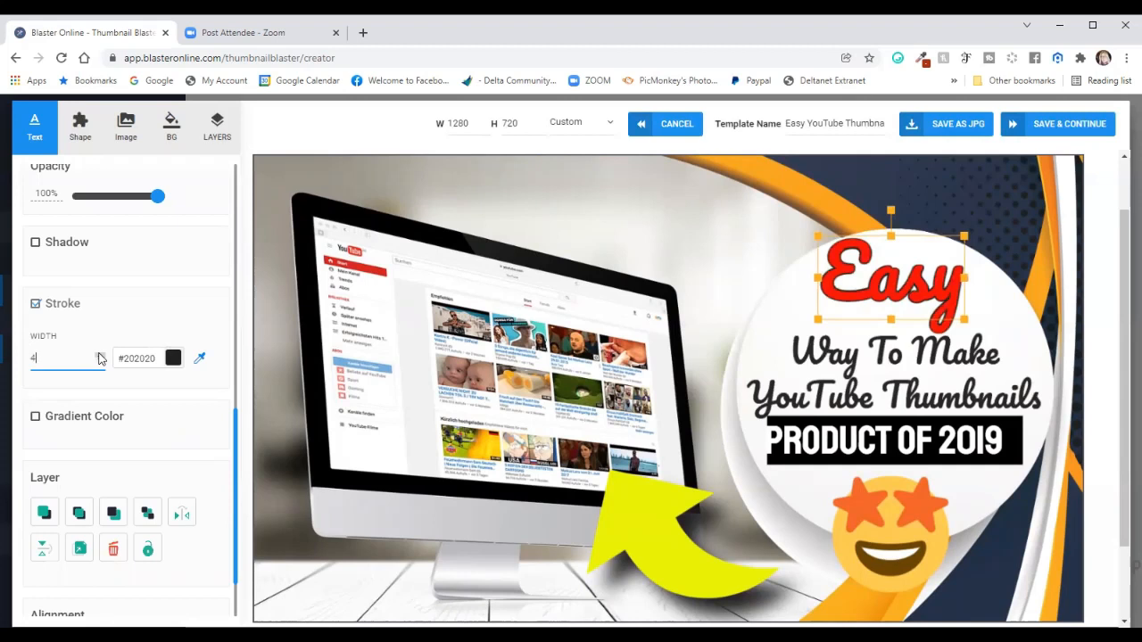
pyautogui.click(711, 235)
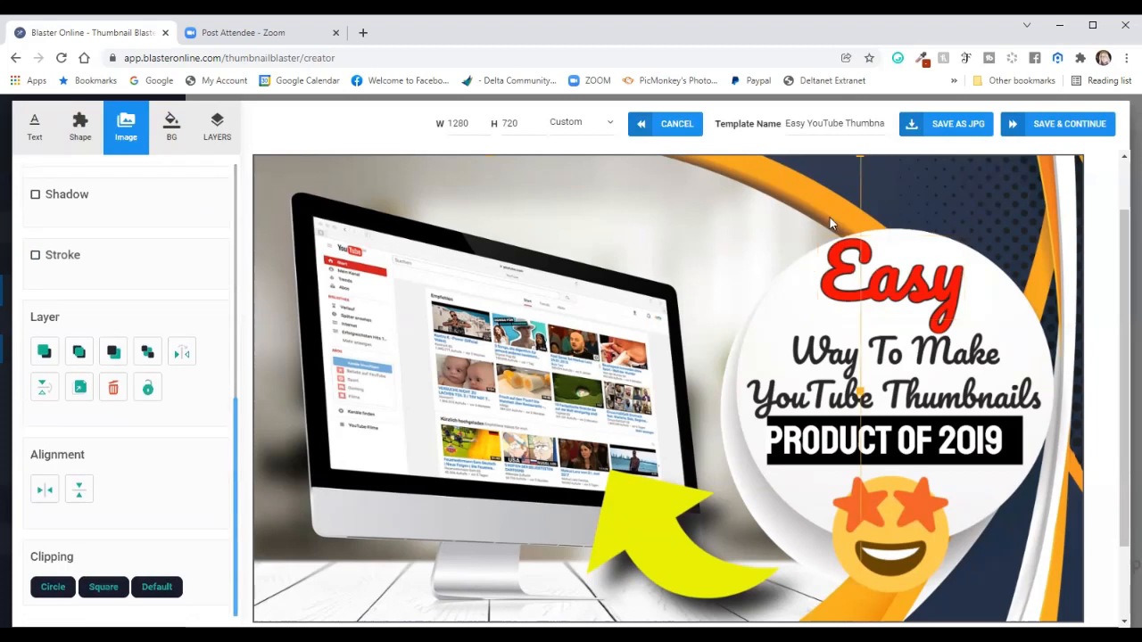
# Nudge the "Way To Make YouTube Thumbnails" text into place and recolour it #f3a41c, sampled from the orange swoosh
pyautogui.click(801, 398)
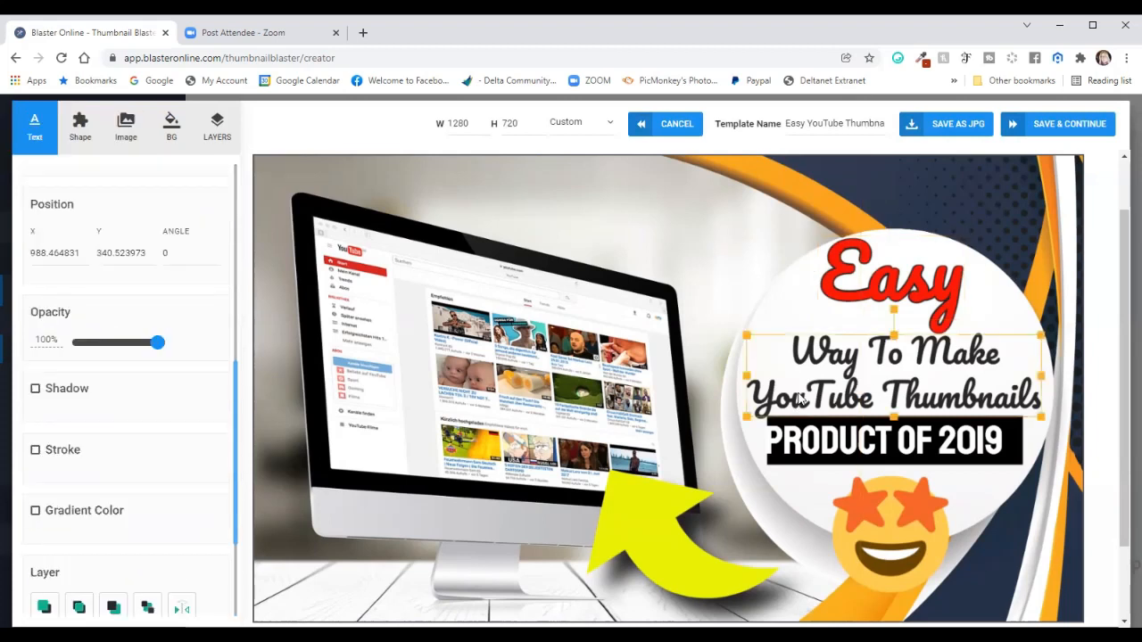
pyautogui.moveTo(816, 388); pyautogui.dragTo(814, 387)
pyautogui.moveTo(816, 387); pyautogui.dragTo(813, 389)
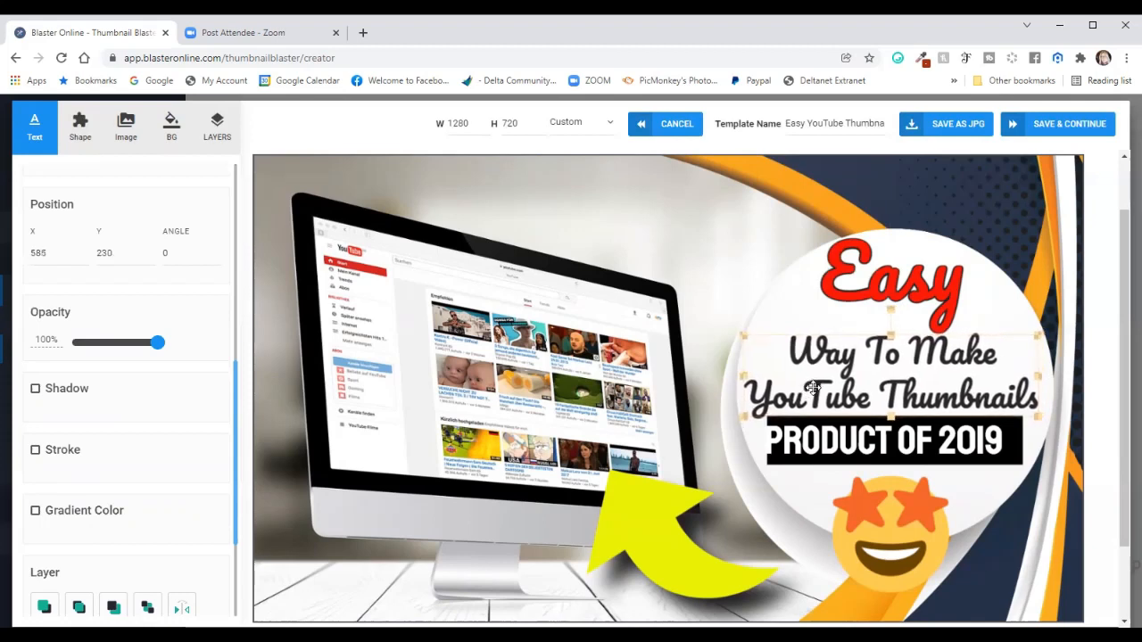
pyautogui.scroll(4, 65, 342)
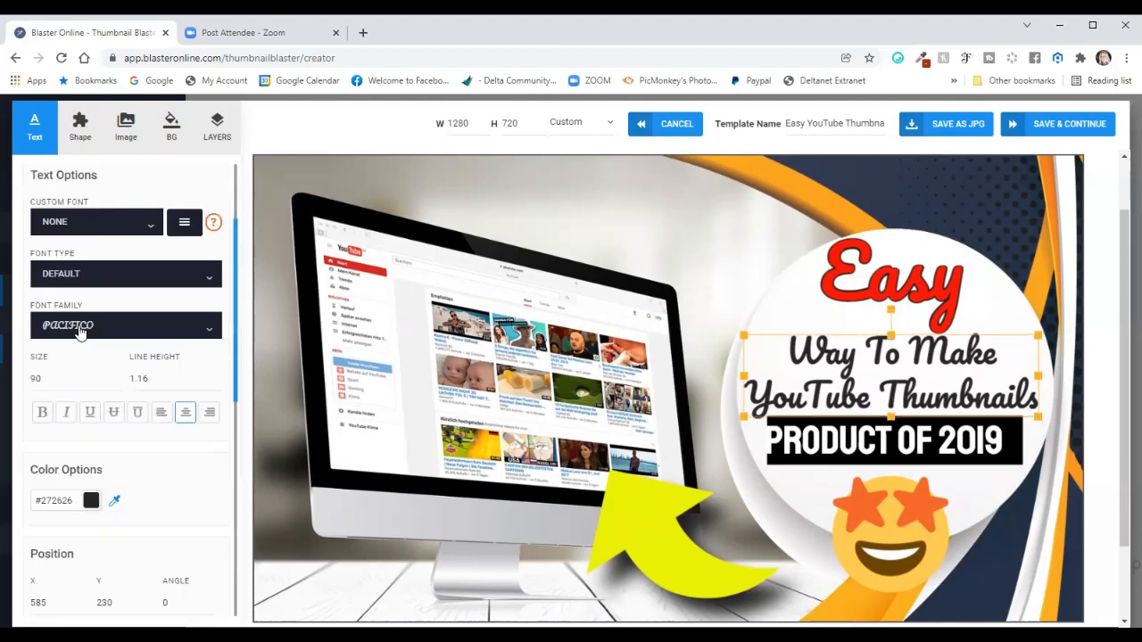
pyautogui.click(93, 501)
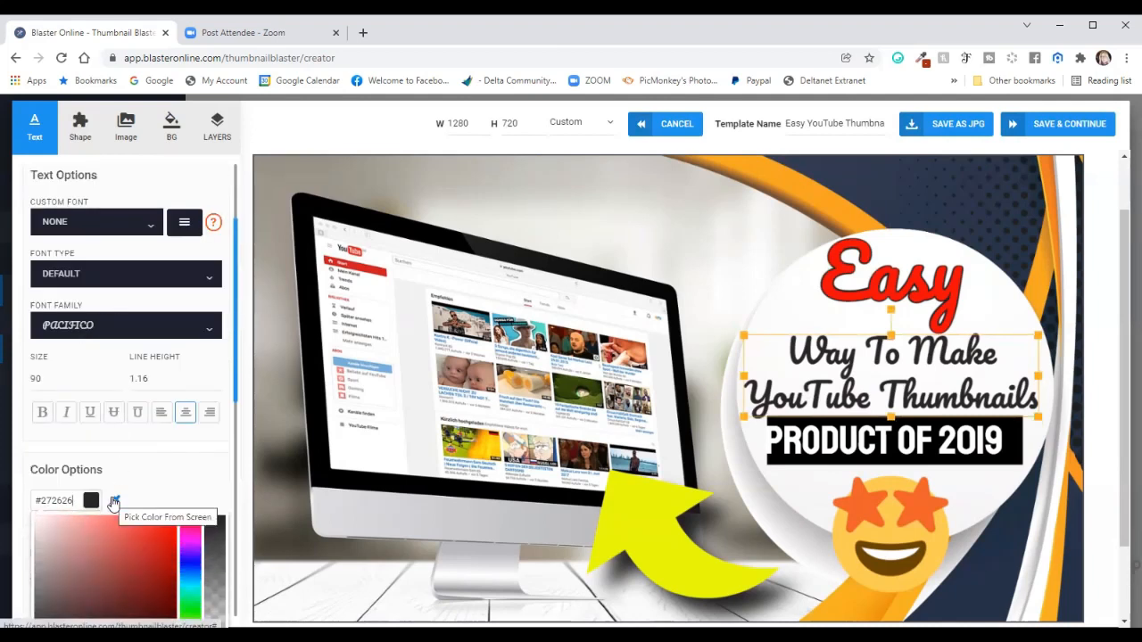
pyautogui.click(113, 501)
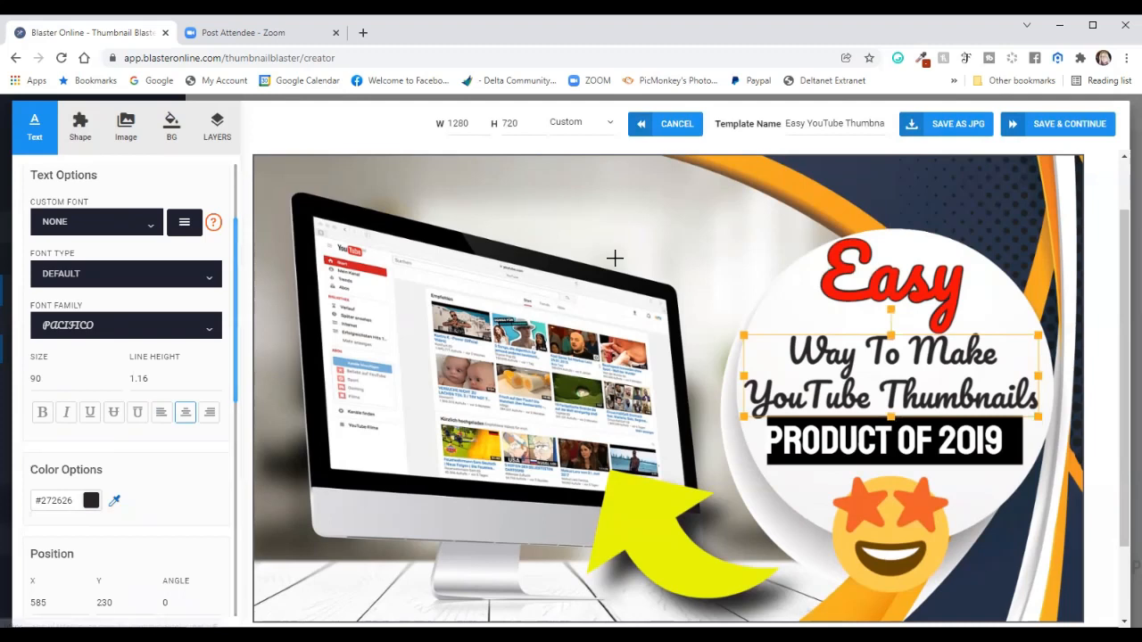
pyautogui.click(784, 175)
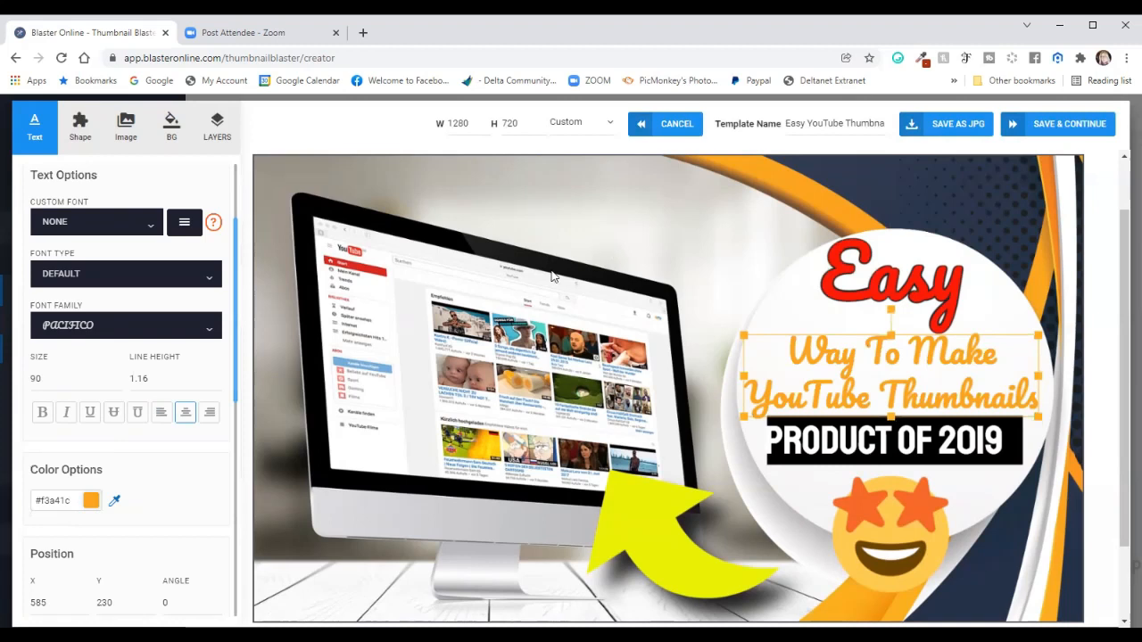
# Add a drop shadow to the "Way To Make YouTube Thumbnails" text with the default settings
pyautogui.scroll(-2, 179, 436)
pyautogui.scroll(-2, 178, 437)
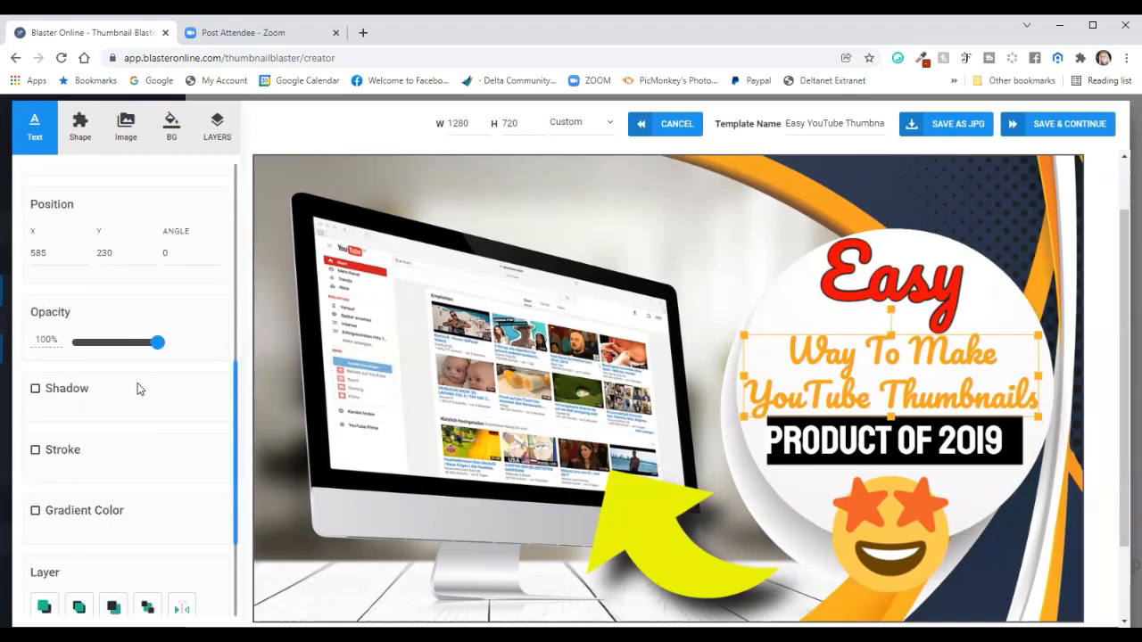
pyautogui.click(36, 390)
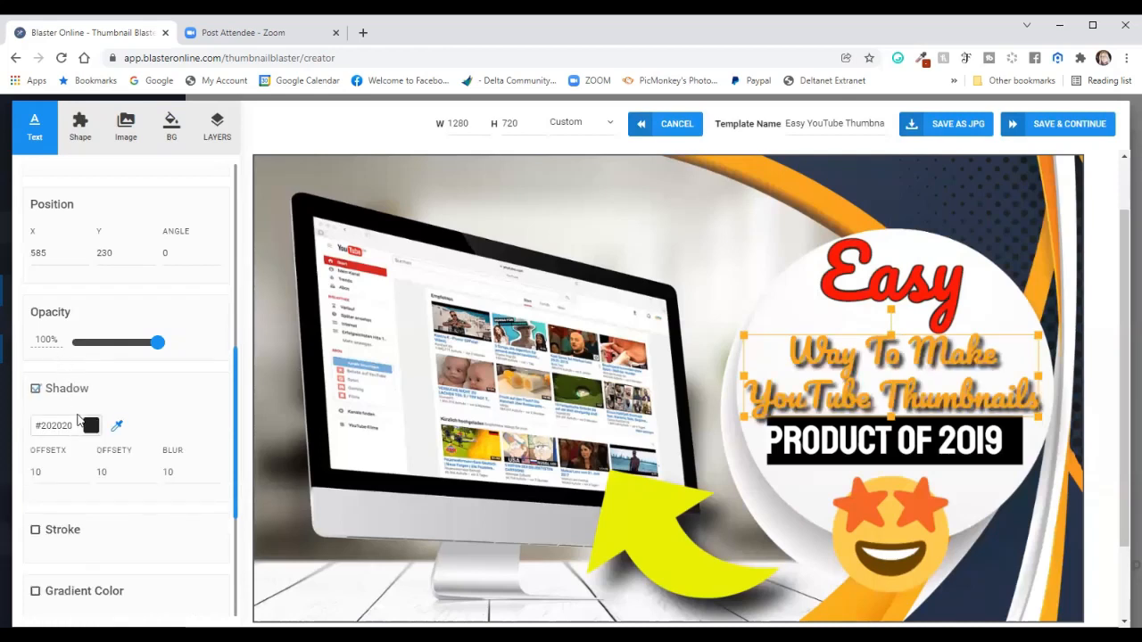
# Give the "Way To Make YouTube Thumbnails" text a stroke of width 4 in #2e3a4f, sampled from the navy background
pyautogui.click(36, 531)
pyautogui.scroll(-3, 169, 551)
pyautogui.click(173, 275)
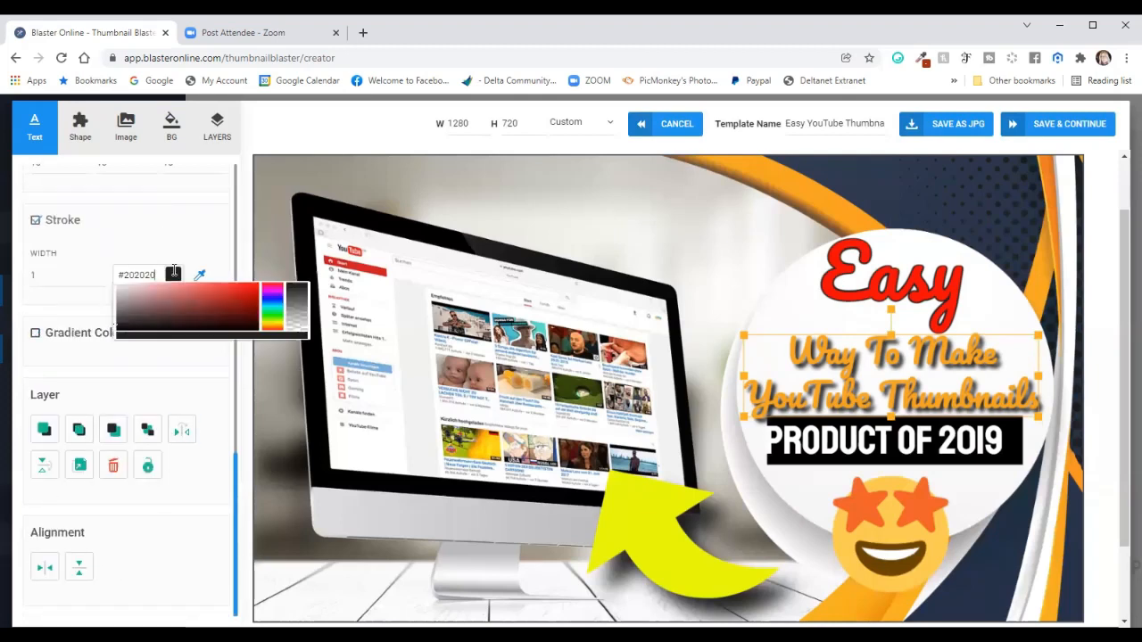
pyautogui.click(199, 275)
pyautogui.click(855, 174)
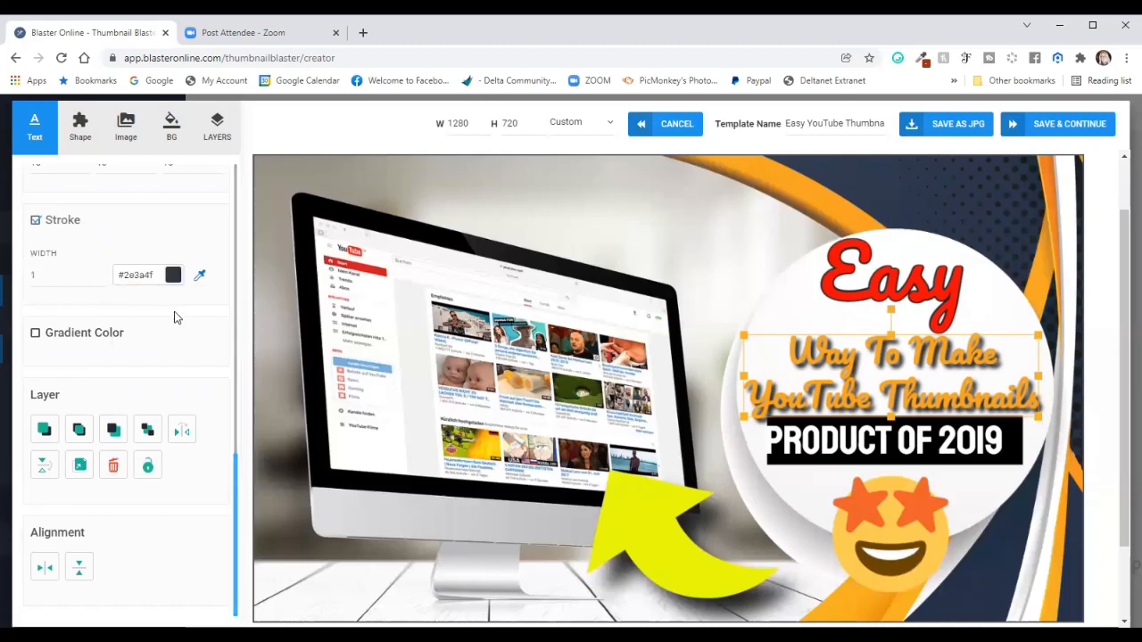
pyautogui.click(100, 274)
pyautogui.click(100, 274)
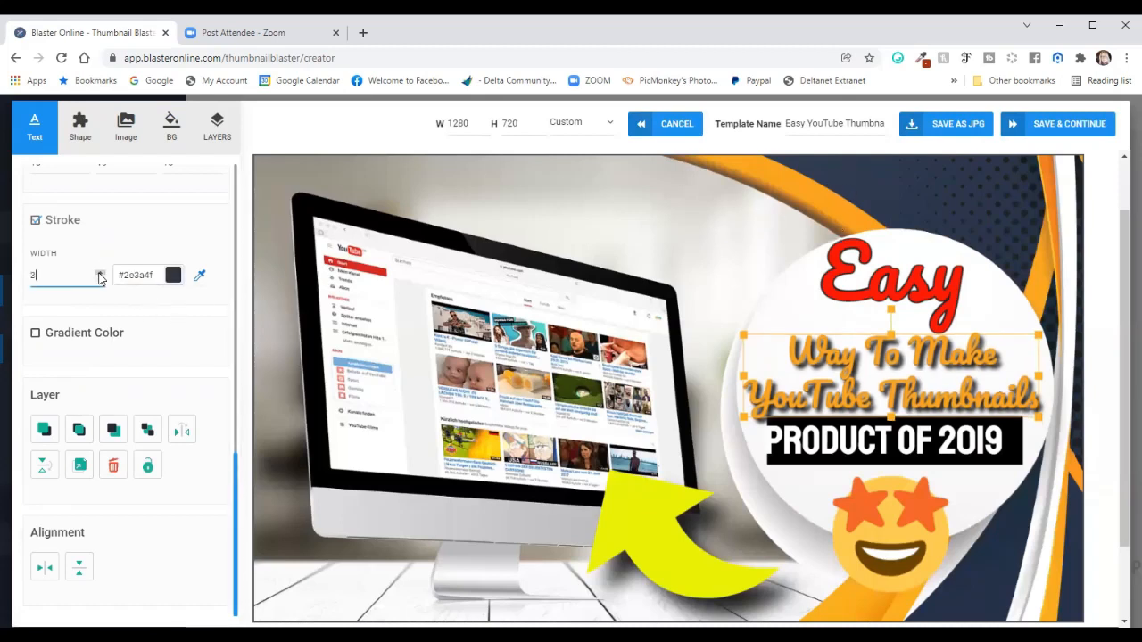
pyautogui.click(100, 274)
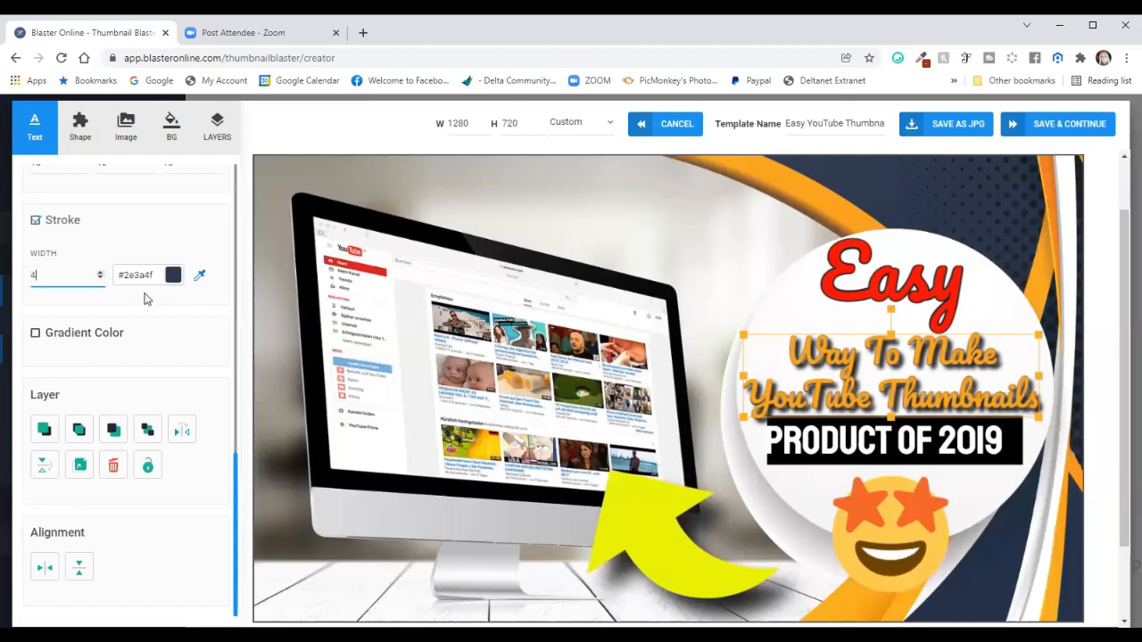
pyautogui.click(712, 247)
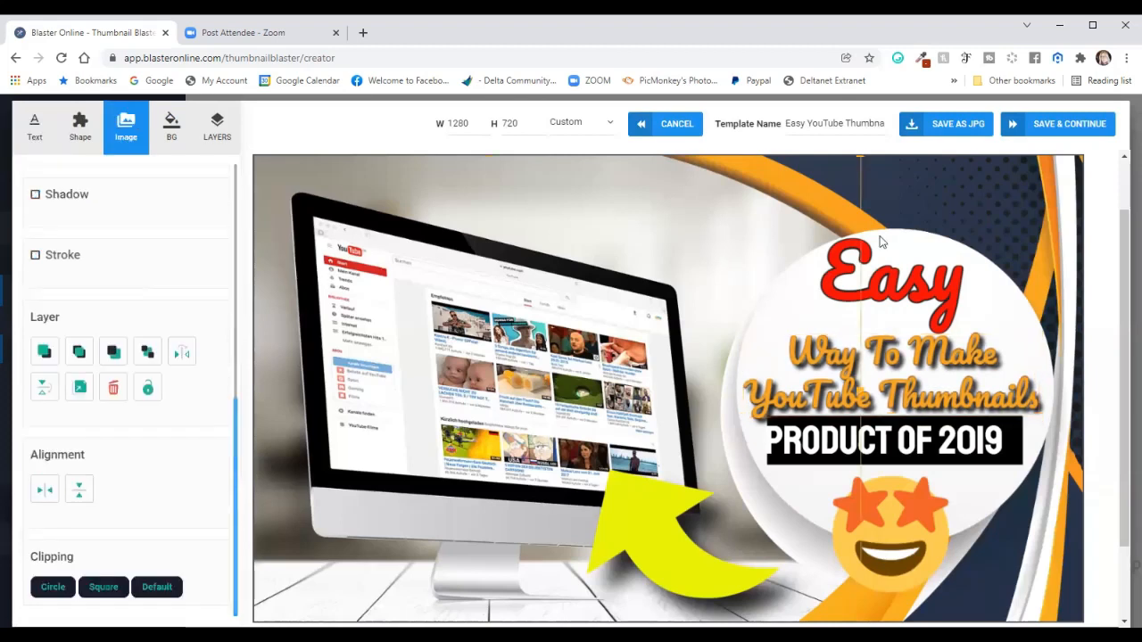
# Delete the "PRODUCT OF 2019" text and the black bar behind it
pyautogui.moveTo(1121, 295)
pyautogui.mouseDown()
pyautogui.moveTo(1121, 315)
pyautogui.moveTo(1122, 277)
pyautogui.moveTo(1121, 306)
pyautogui.mouseUp()
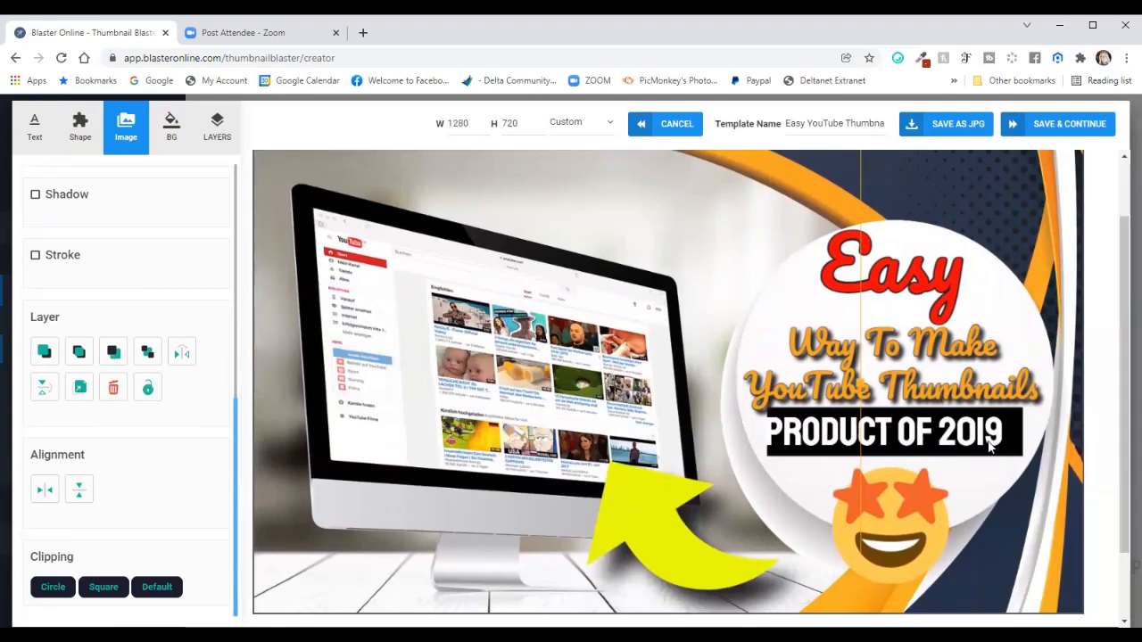
pyautogui.click(1014, 453)
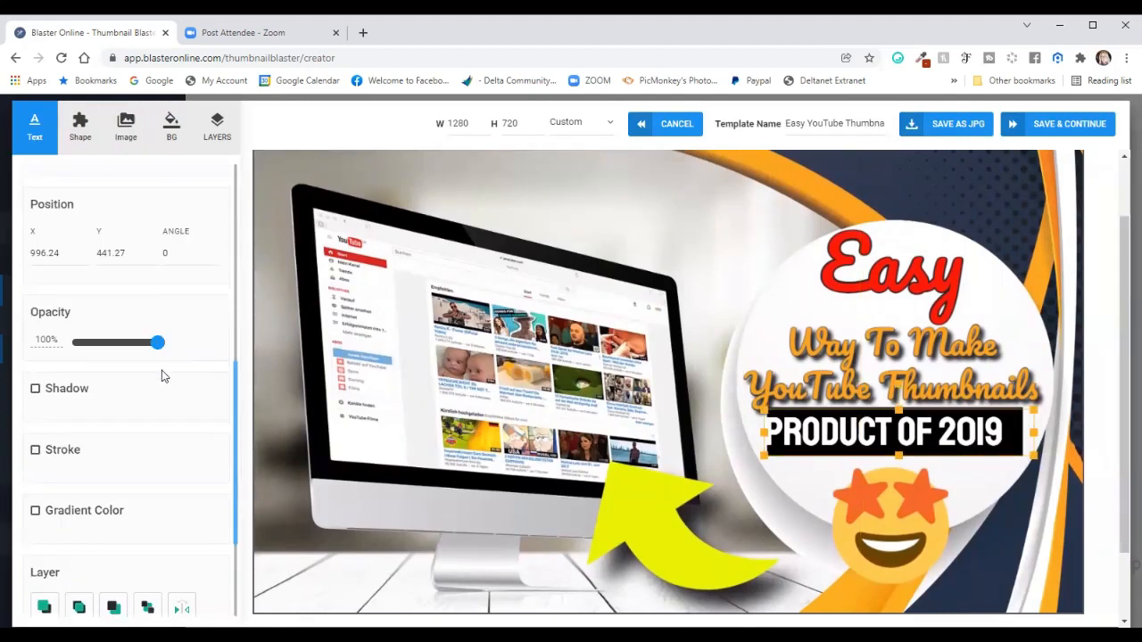
pyautogui.scroll(-2, 163, 376)
pyautogui.click(107, 473)
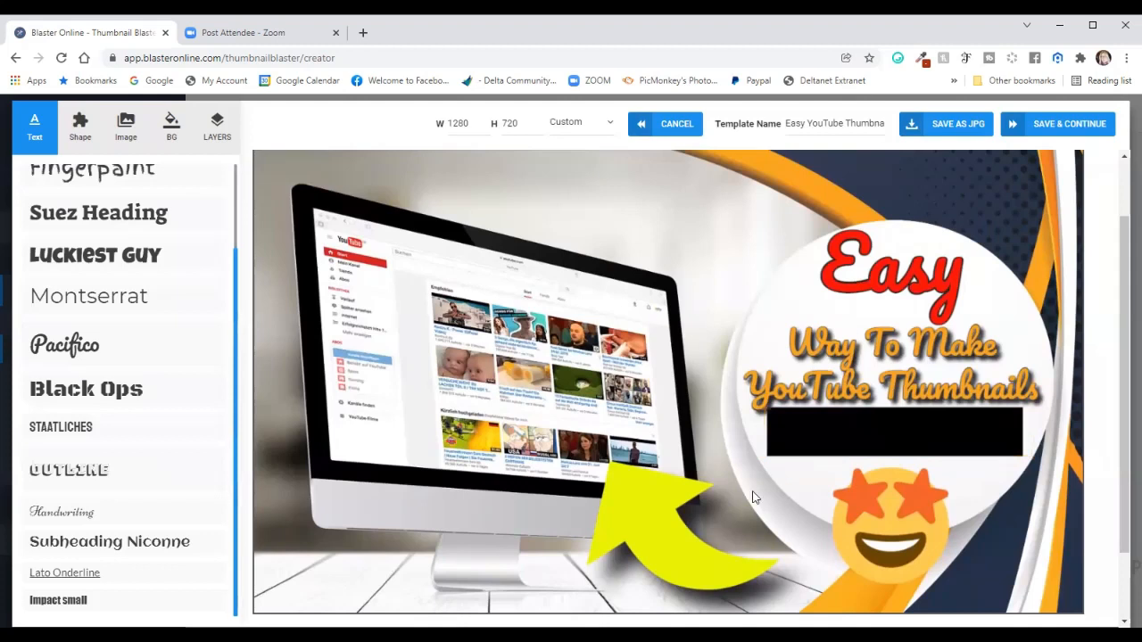
pyautogui.click(848, 434)
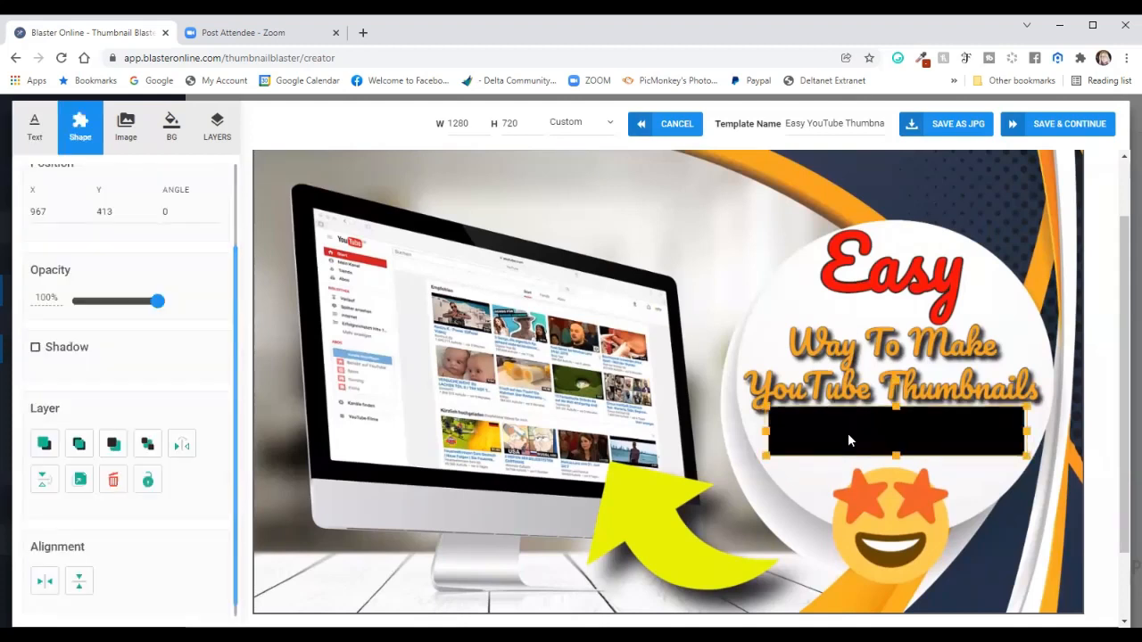
pyautogui.click(113, 466)
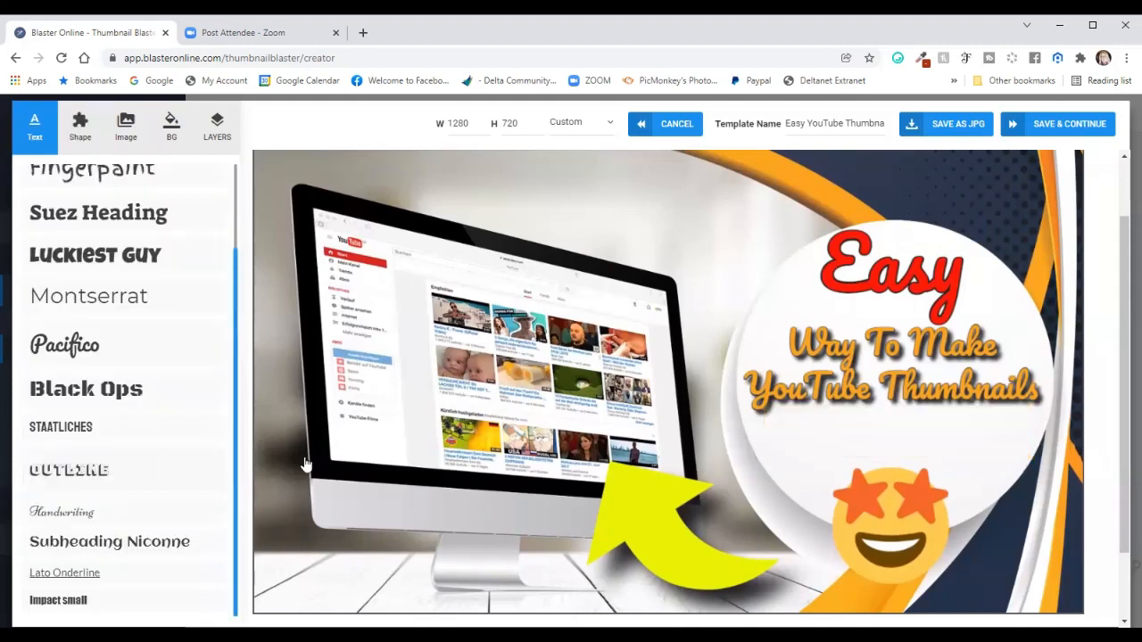
# Move the two-line text and "Easy" down in the white circle, and enlarge "Easy" so it fills the space above
pyautogui.click(901, 403)
pyautogui.moveTo(901, 404); pyautogui.dragTo(900, 425)
pyautogui.moveTo(885, 280); pyautogui.dragTo(886, 298)
pyautogui.moveTo(819, 245); pyautogui.dragTo(779, 223)
pyautogui.moveTo(884, 271); pyautogui.dragTo(902, 278)
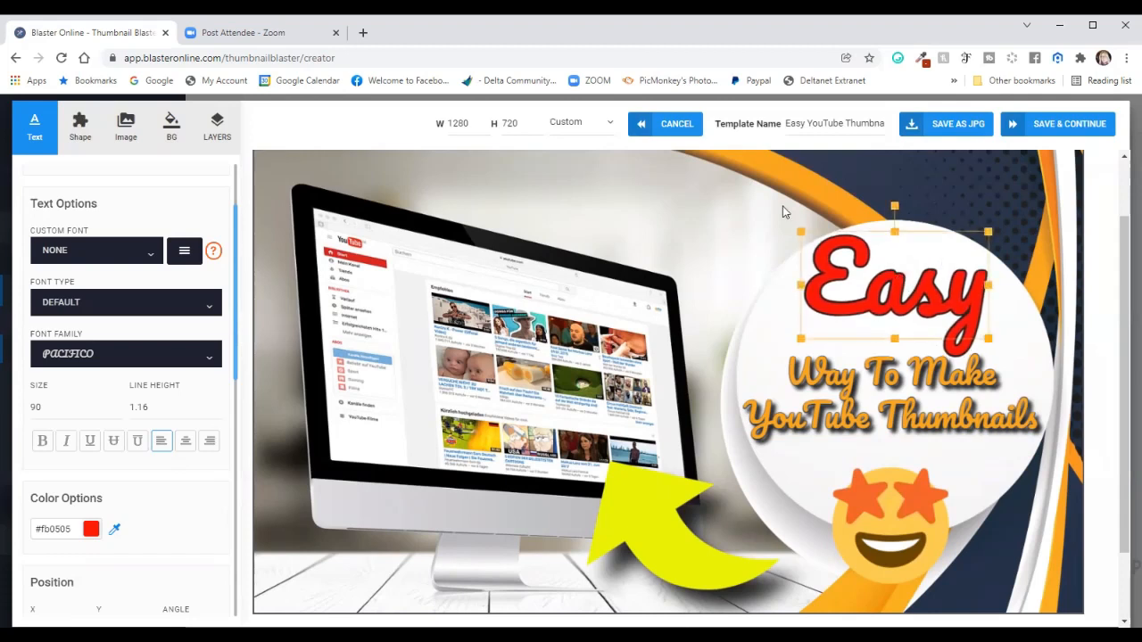
# Narrow the "Way To Make YouTube Thumbnails" text slightly and center it in the white circle between "Easy" and the emoji
pyautogui.click(784, 212)
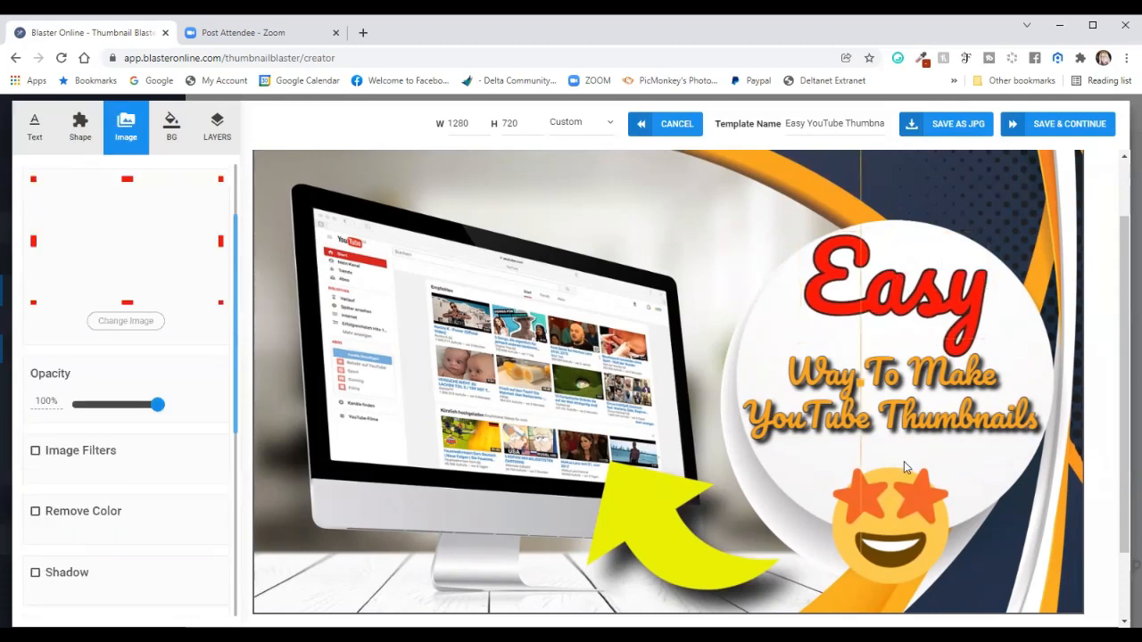
pyautogui.click(823, 419)
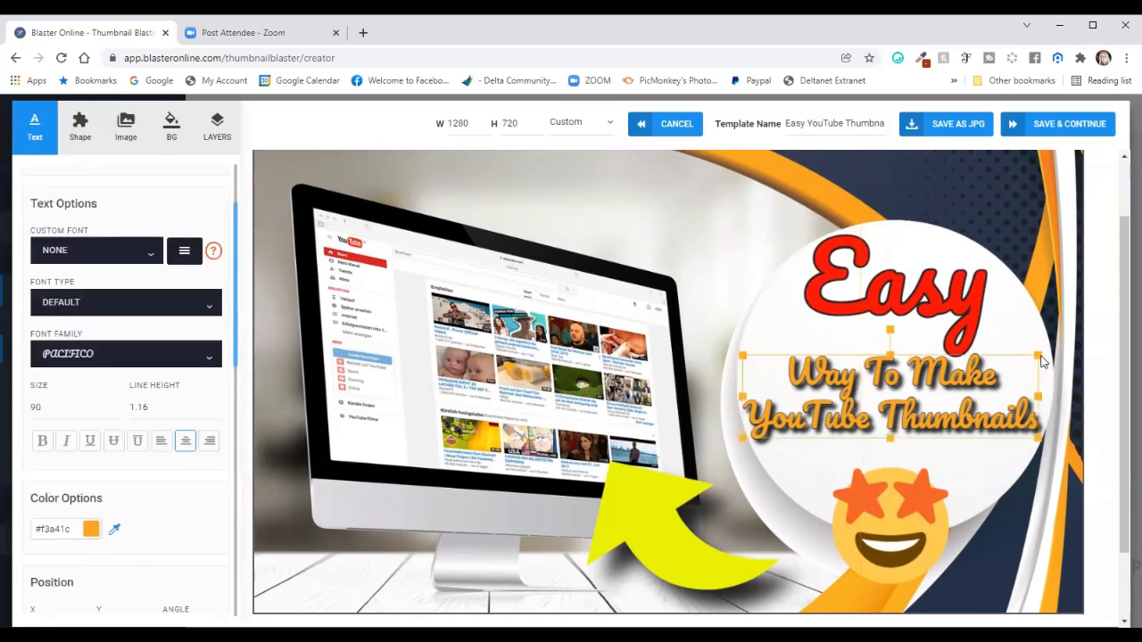
pyautogui.moveTo(1036, 396); pyautogui.dragTo(1030, 396)
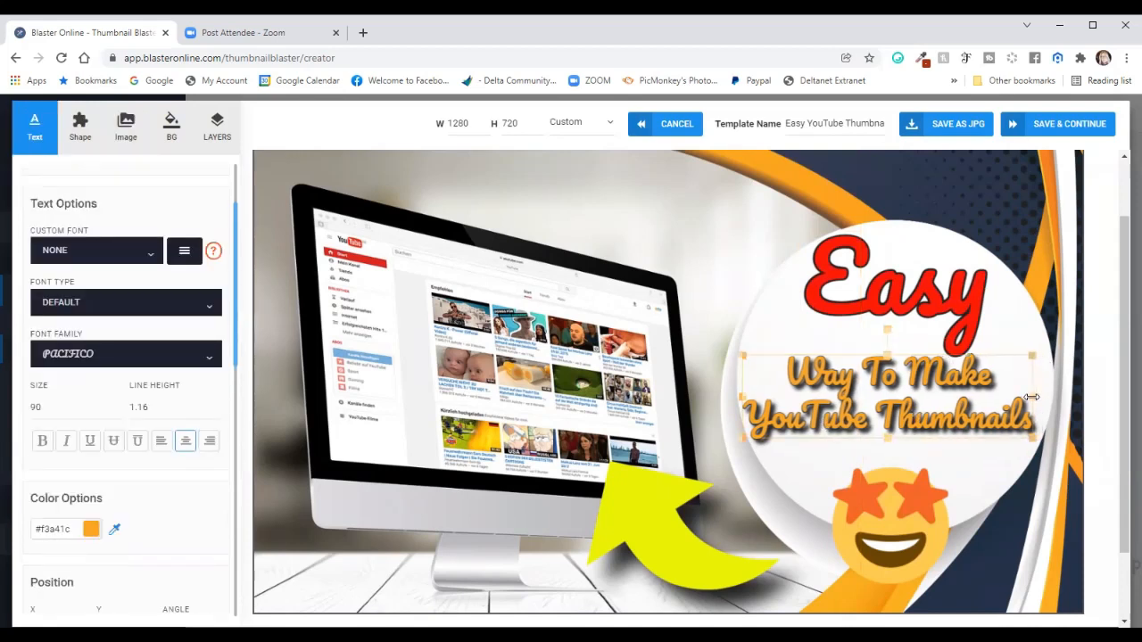
pyautogui.moveTo(1032, 355); pyautogui.dragTo(1037, 345)
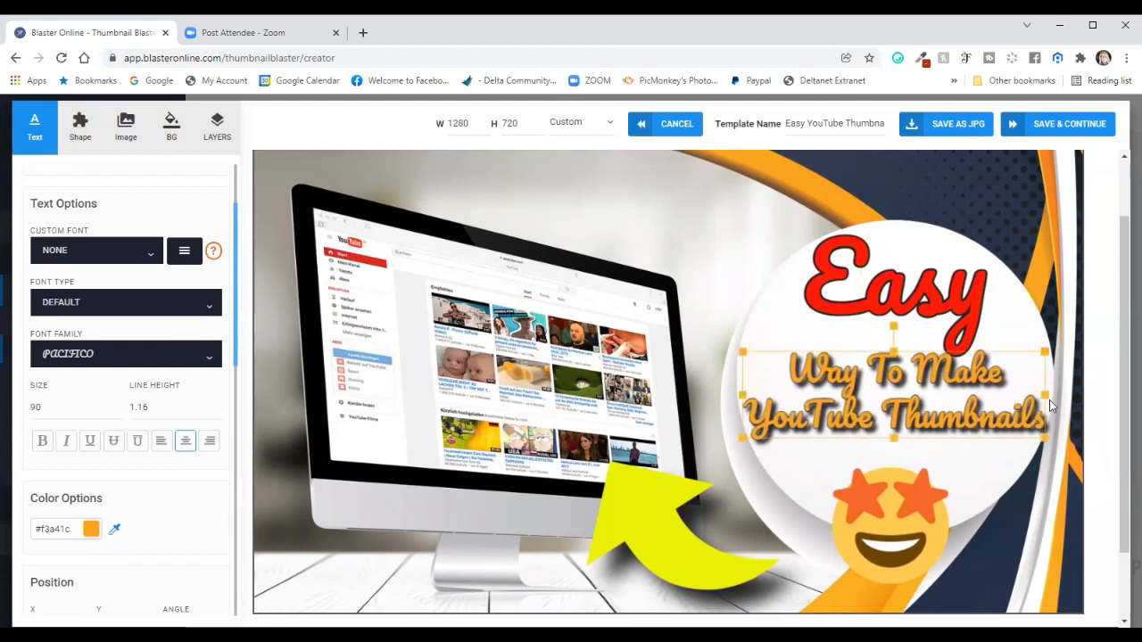
pyautogui.moveTo(1045, 396); pyautogui.dragTo(1021, 395)
pyautogui.moveTo(882, 438); pyautogui.dragTo(925, 426)
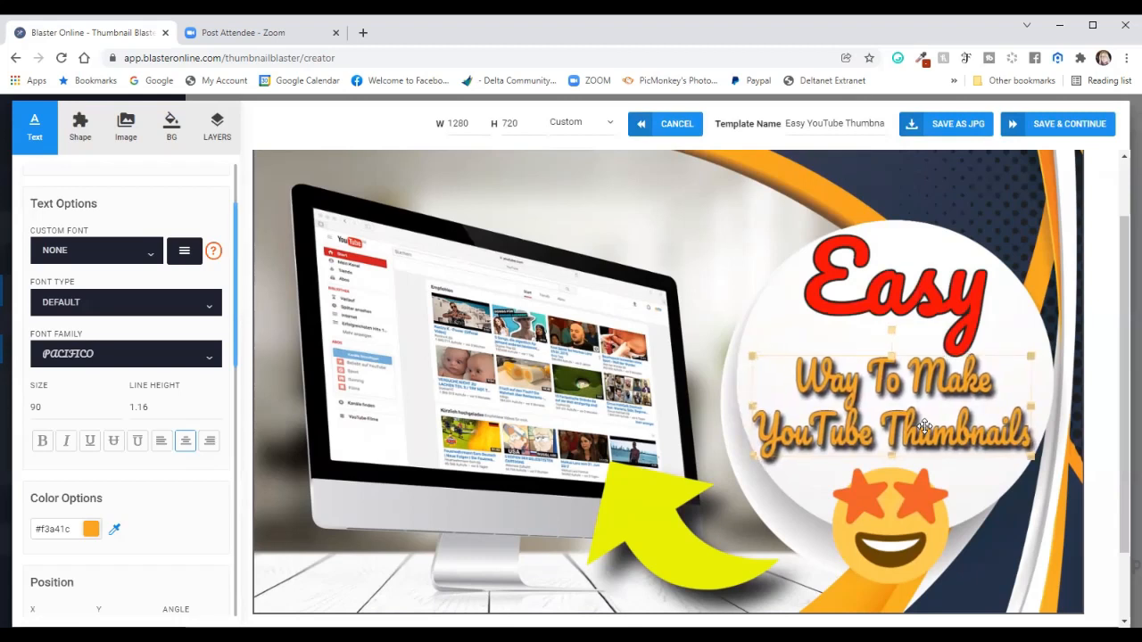
pyautogui.click(1021, 226)
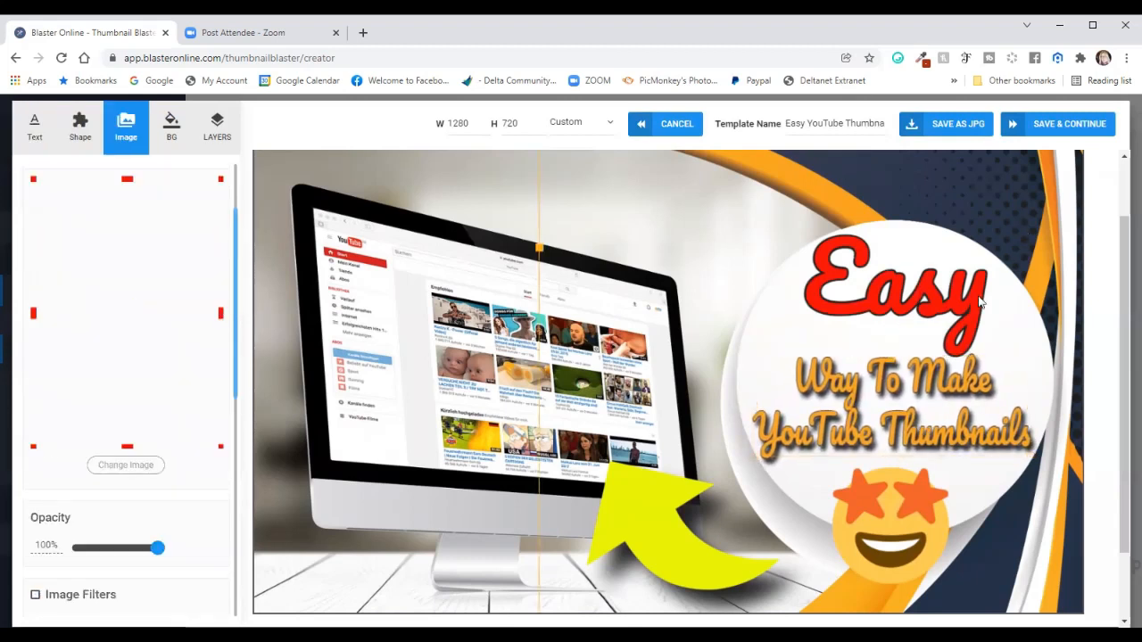
# Add a shadow to the star-eyed emoji with the default settings
pyautogui.click(916, 509)
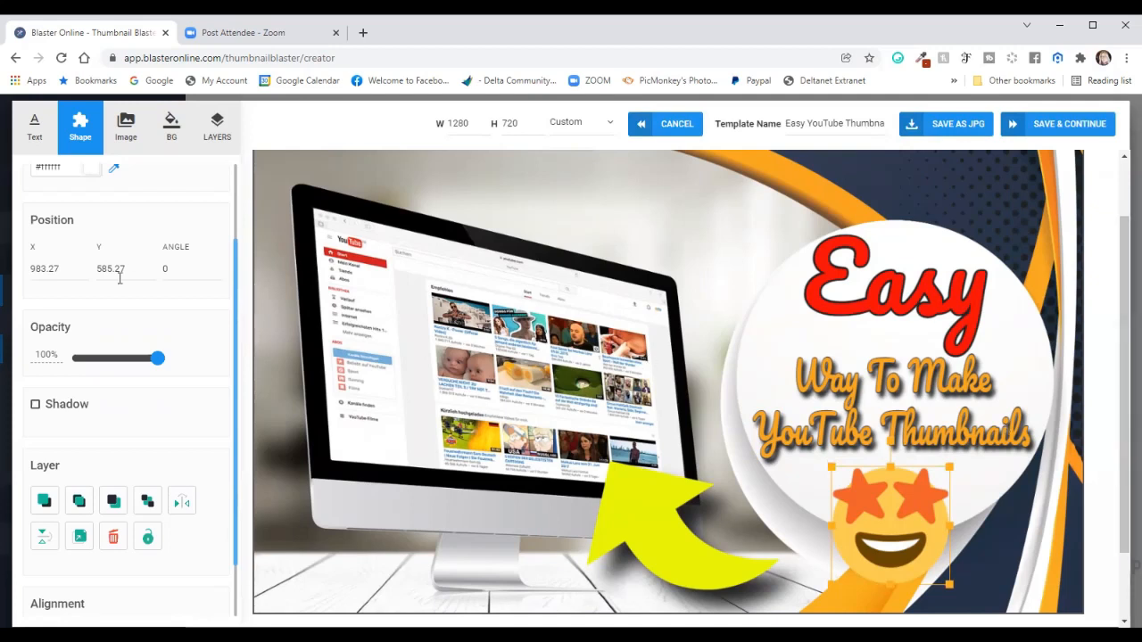
pyautogui.scroll(2, 148, 379)
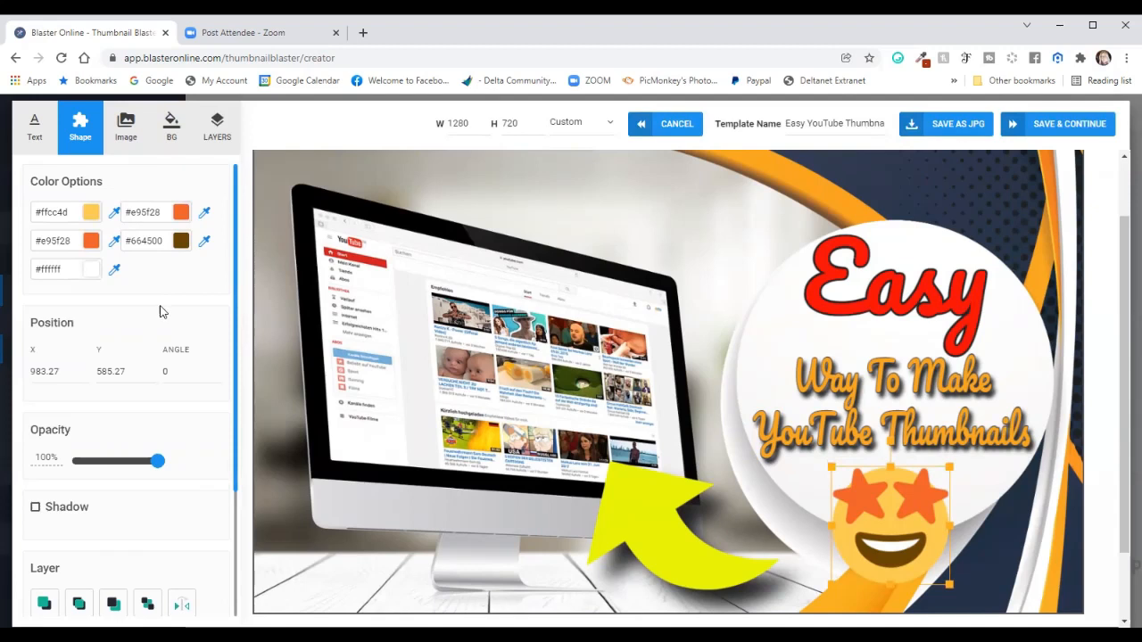
pyautogui.moveTo(155, 462)
pyautogui.mouseDown()
pyautogui.moveTo(122, 462)
pyautogui.moveTo(170, 464)
pyautogui.moveTo(108, 462)
pyautogui.moveTo(173, 474)
pyautogui.mouseUp()
pyautogui.scroll(-1, 176, 476)
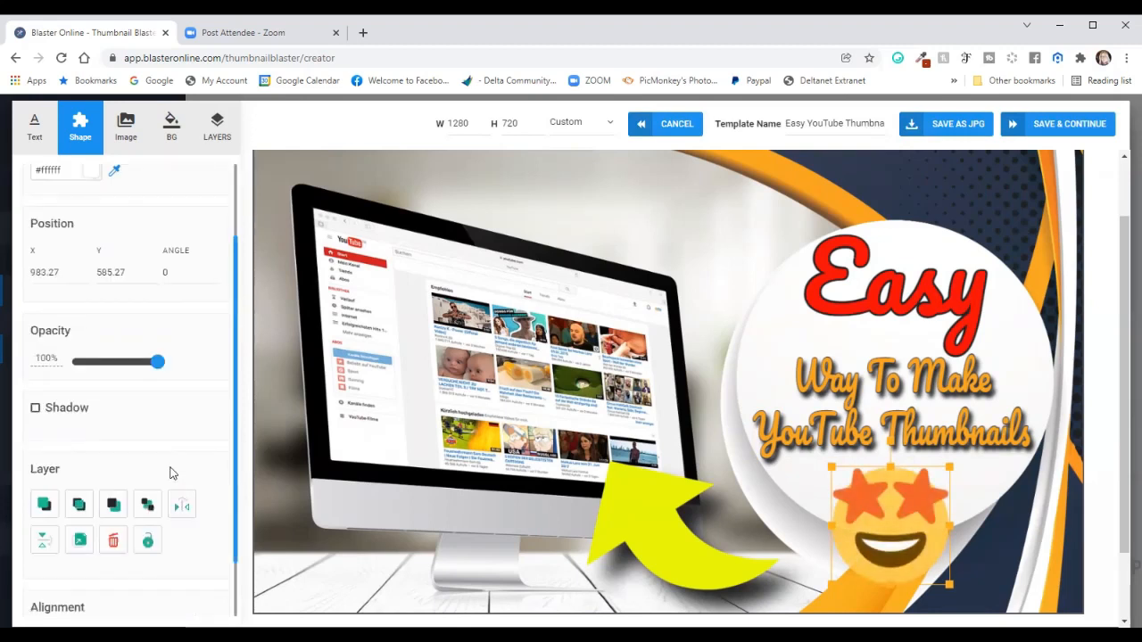
pyautogui.click(36, 408)
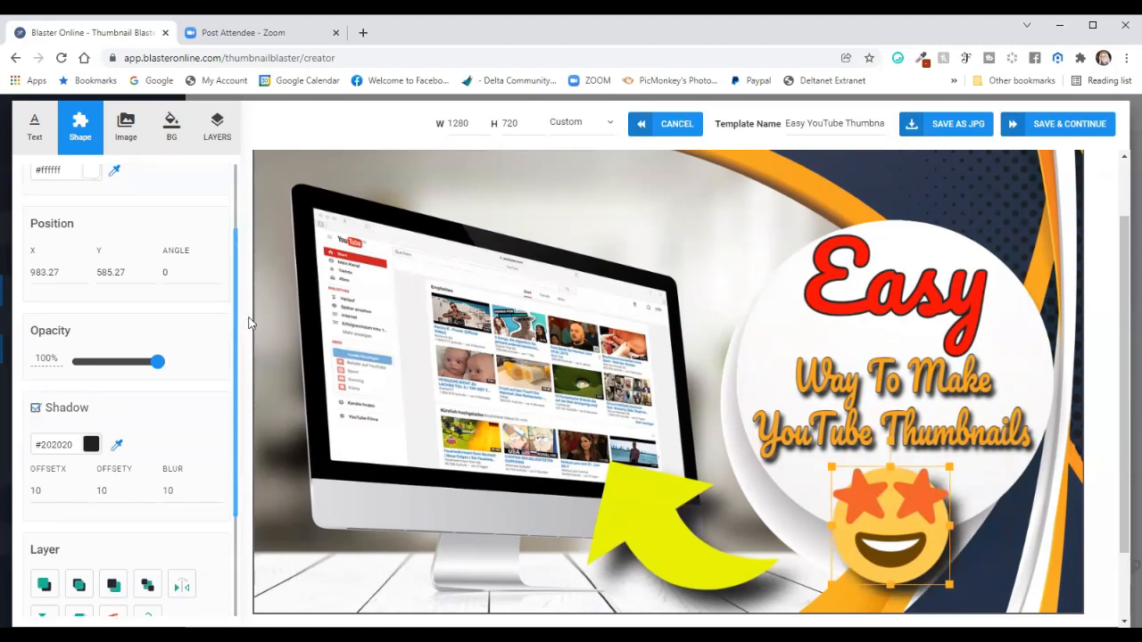
# Recolor the emoji's face to #e8ff00, sampled from the yellow arrow
pyautogui.scroll(1, 103, 376)
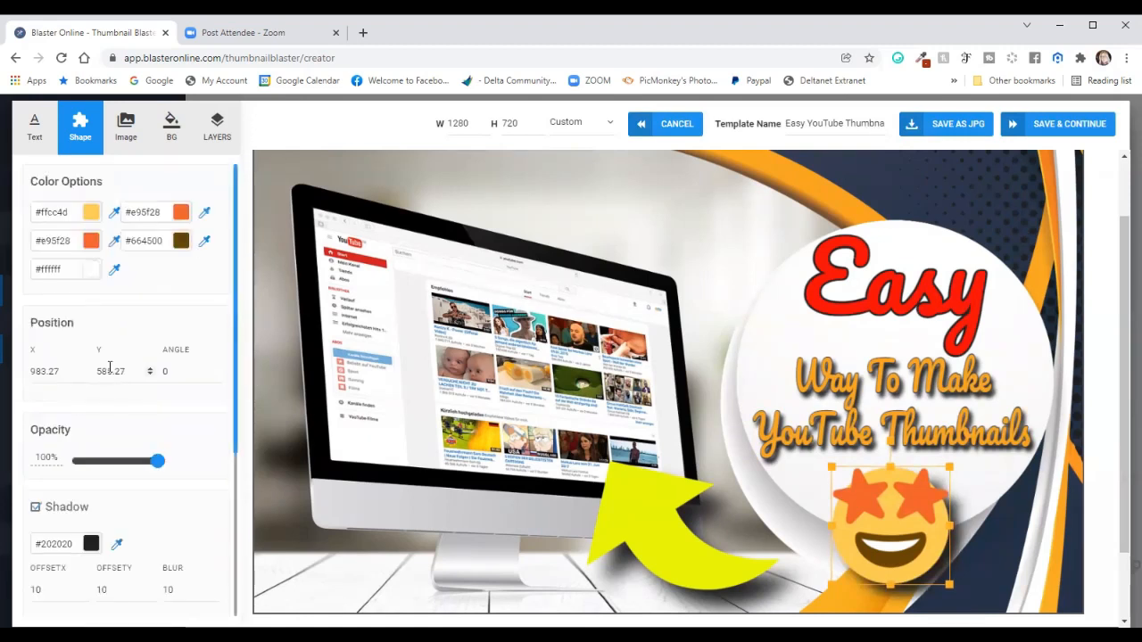
pyautogui.click(91, 213)
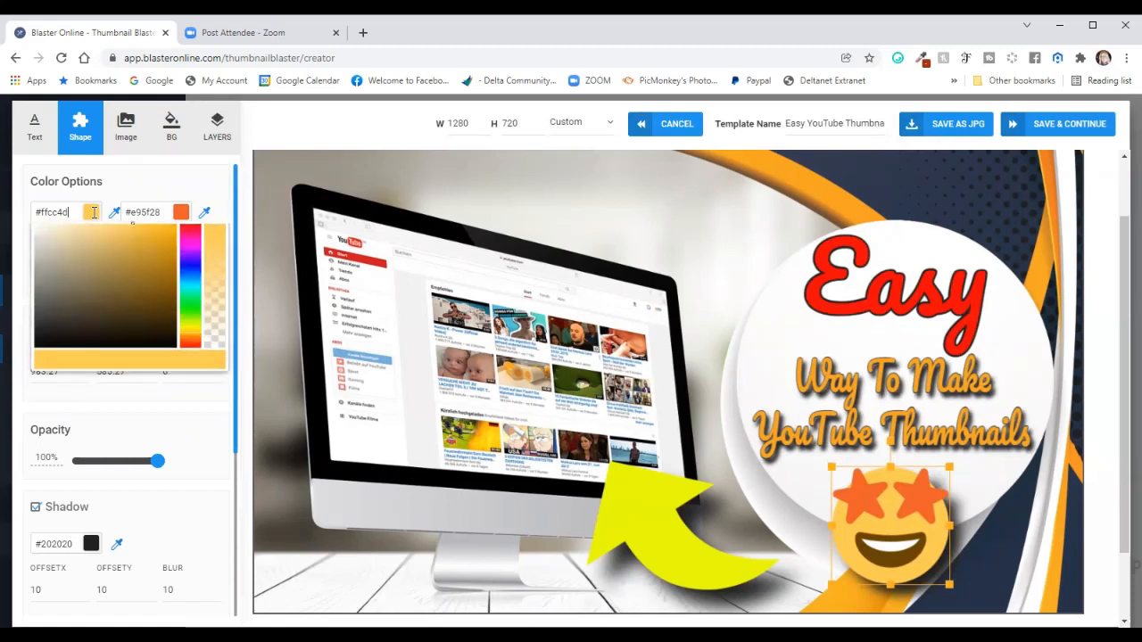
pyautogui.click(114, 215)
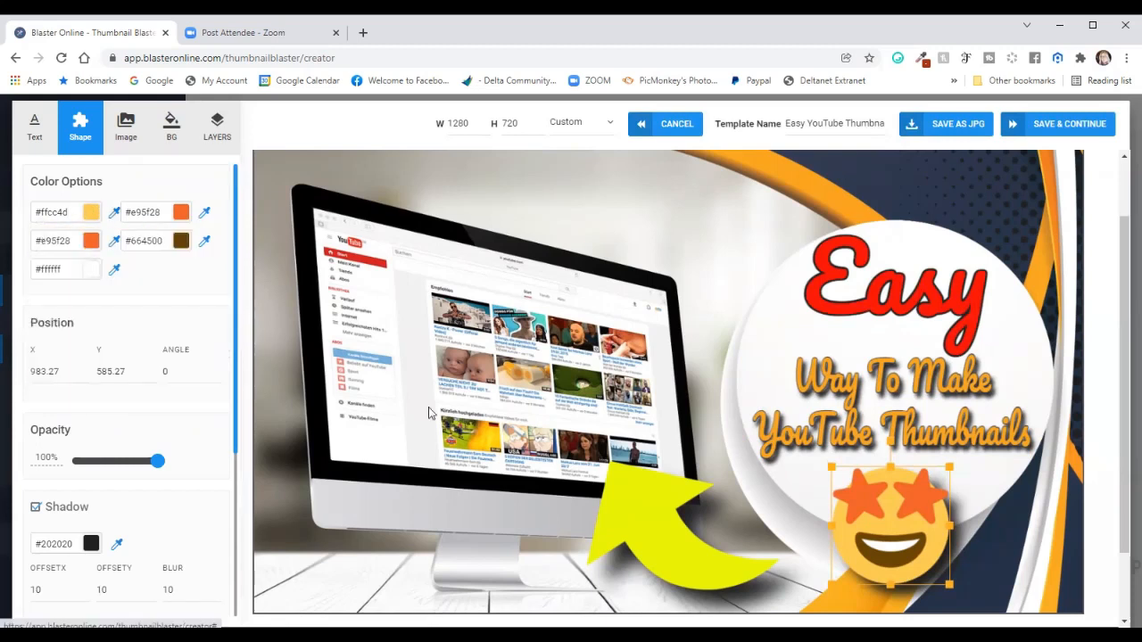
pyautogui.click(667, 523)
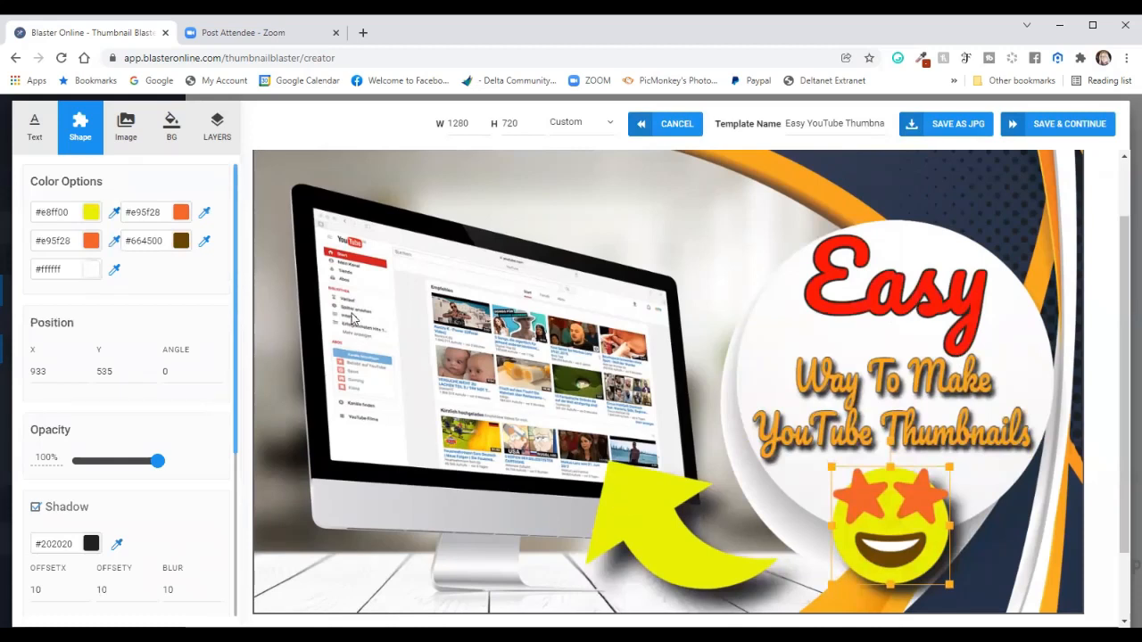
# Recolor both of the emoji's star eyes red (#fb0505), sampled from the "Easy" text
pyautogui.click(182, 212)
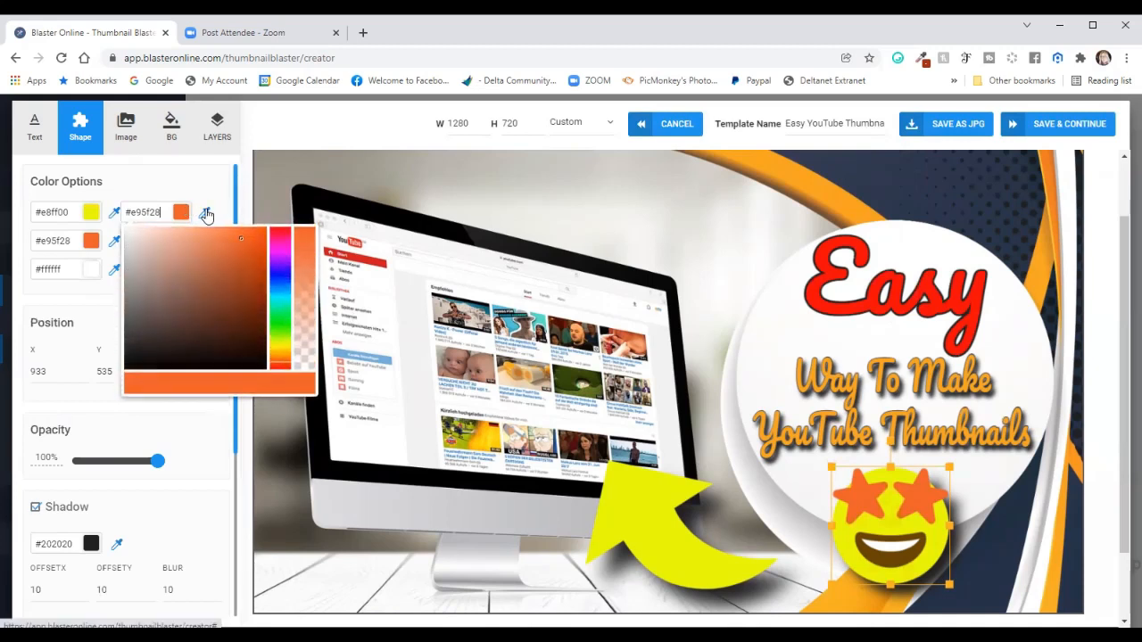
pyautogui.click(206, 214)
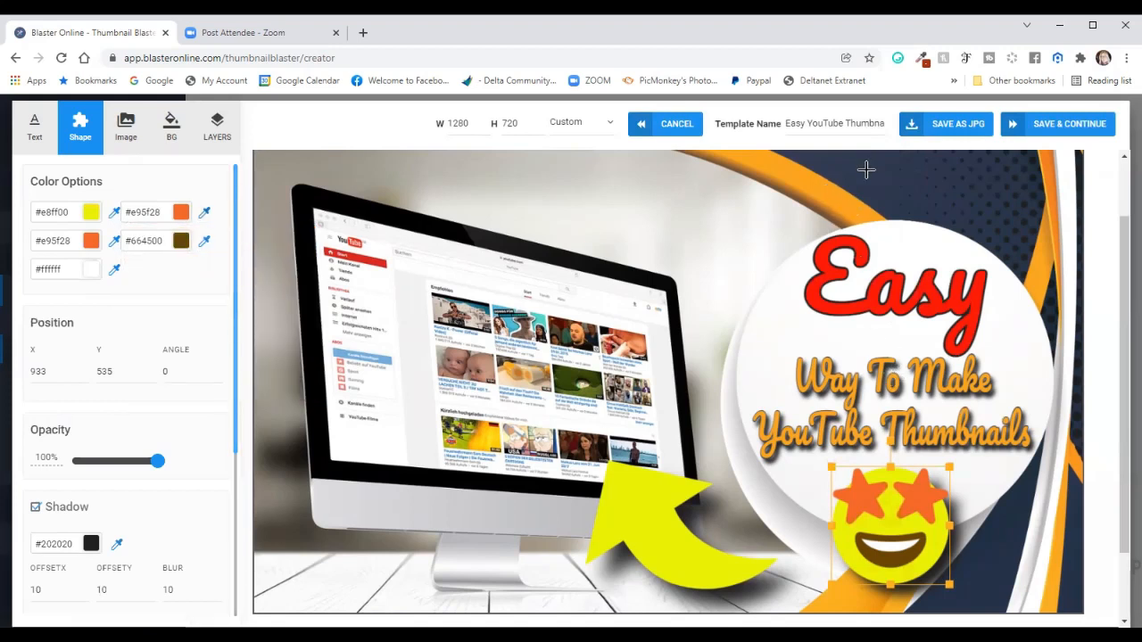
pyautogui.click(822, 197)
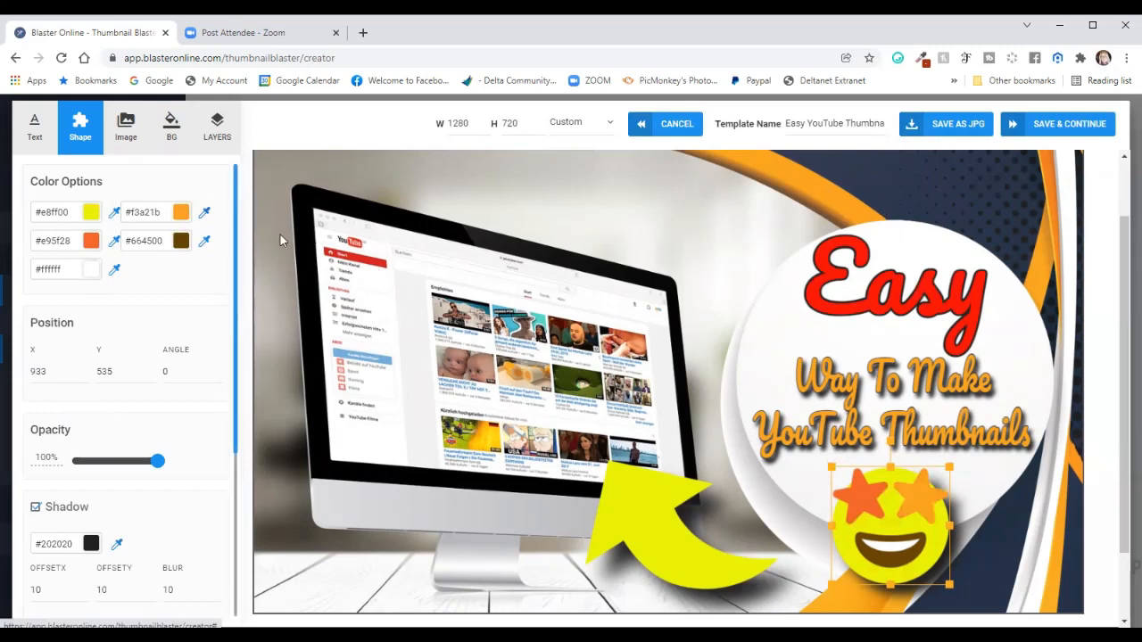
pyautogui.click(874, 305)
pyautogui.click(114, 240)
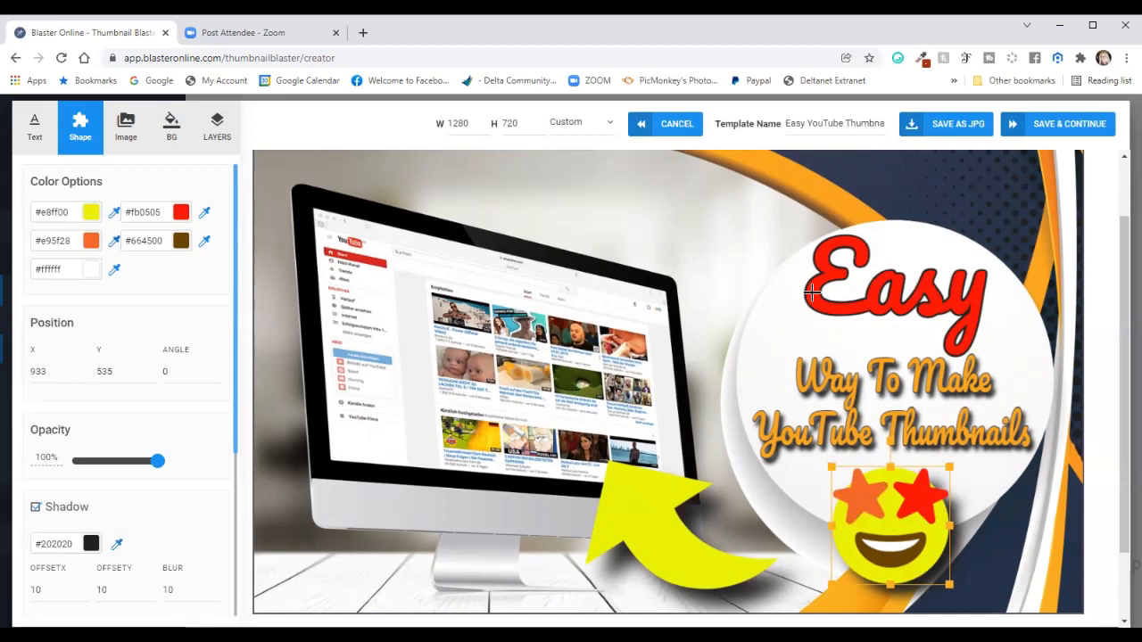
pyautogui.click(986, 186)
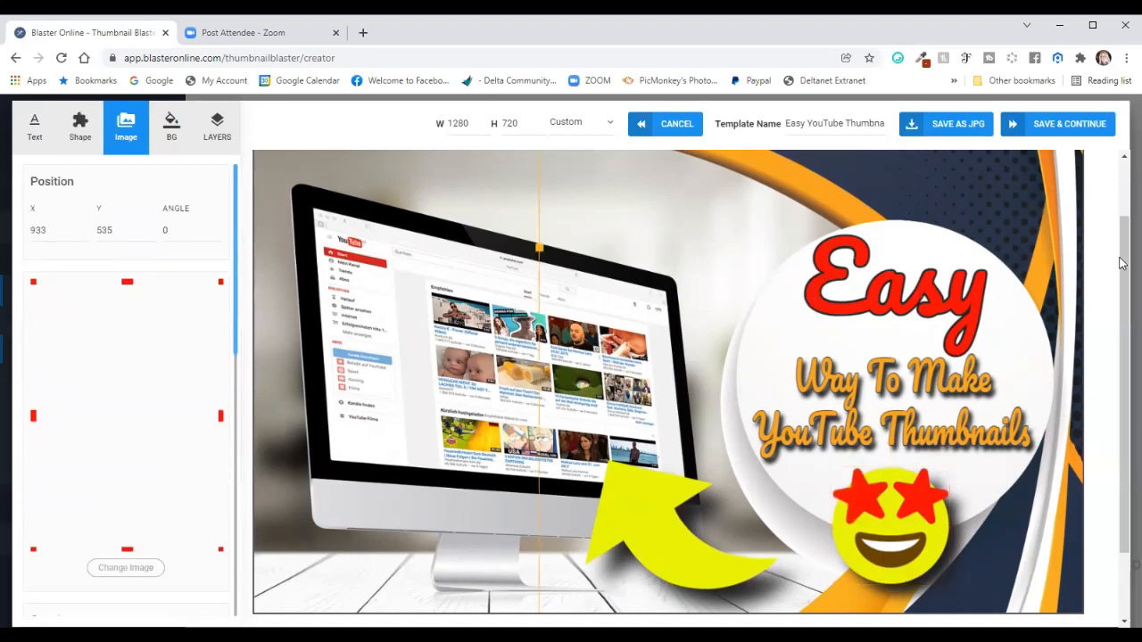
# Check the whole design, then save it and continue to the Save & Publish stage
pyautogui.moveTo(1124, 290)
pyautogui.mouseDown()
pyautogui.moveTo(1122, 357)
pyautogui.moveTo(1122, 252)
pyautogui.moveTo(1122, 313)
pyautogui.mouseUp()
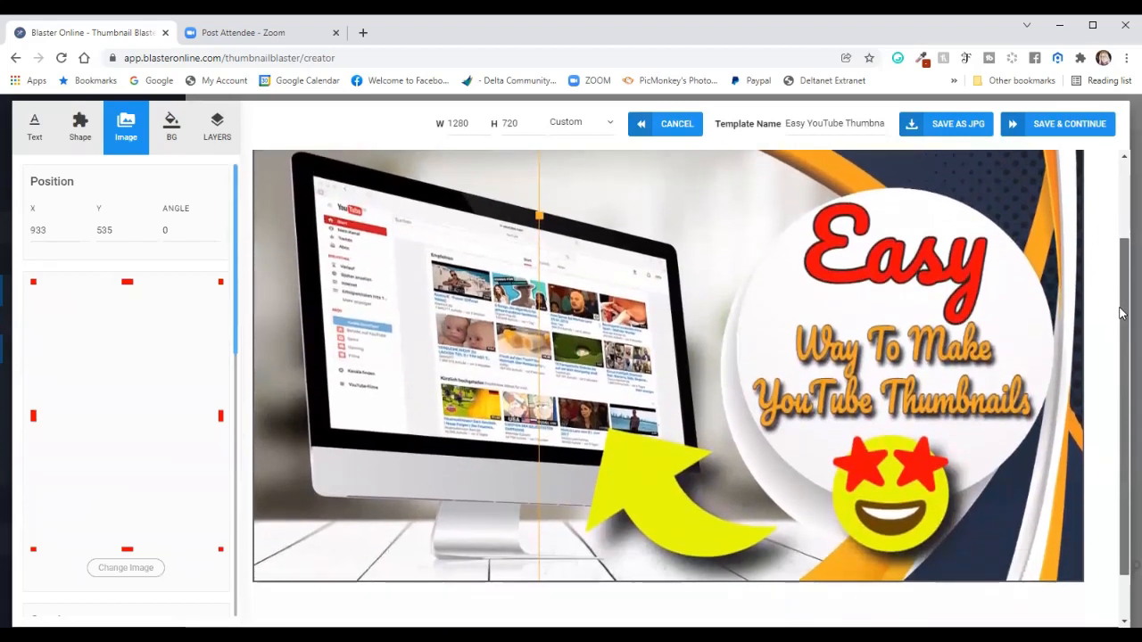
pyautogui.moveTo(1123, 313); pyautogui.dragTo(1123, 337)
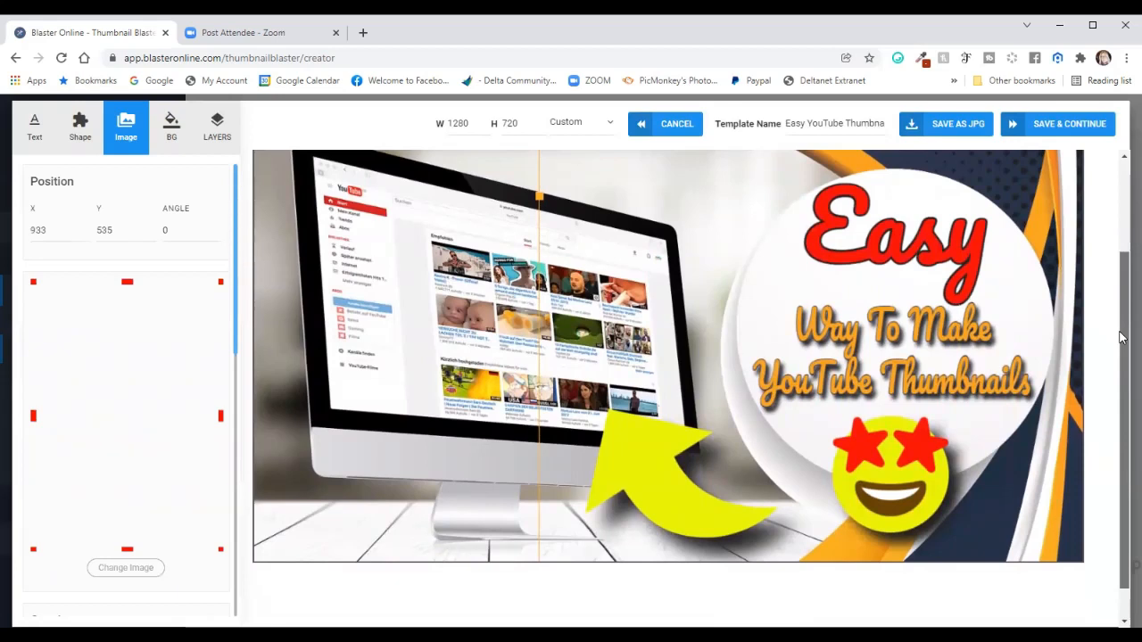
pyautogui.moveTo(1122, 291); pyautogui.dragTo(1122, 241)
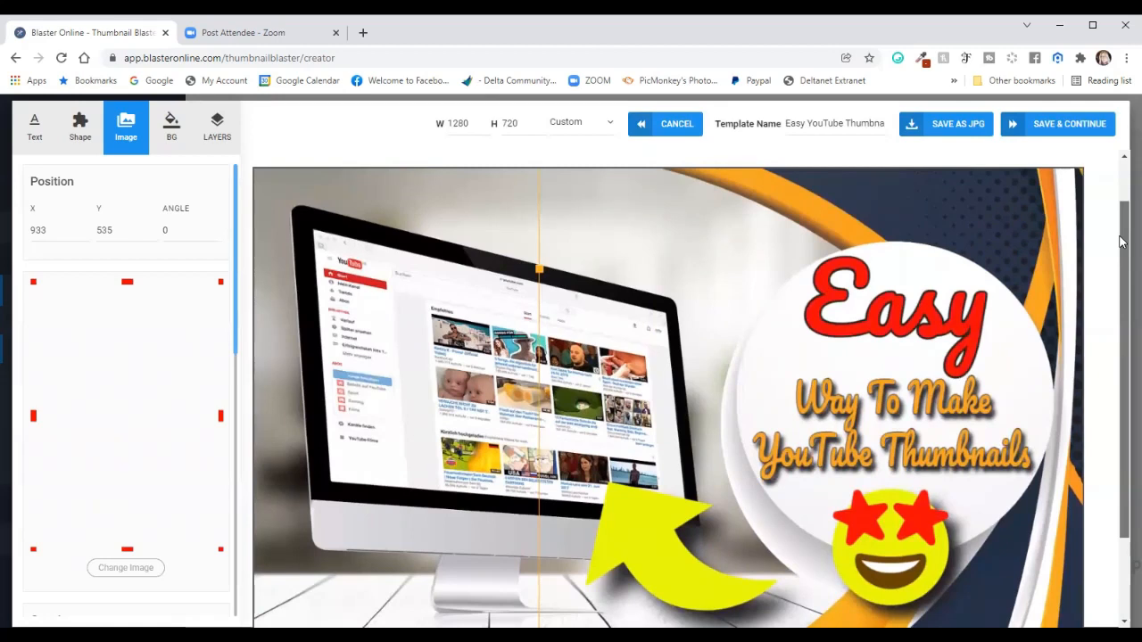
pyautogui.click(1077, 123)
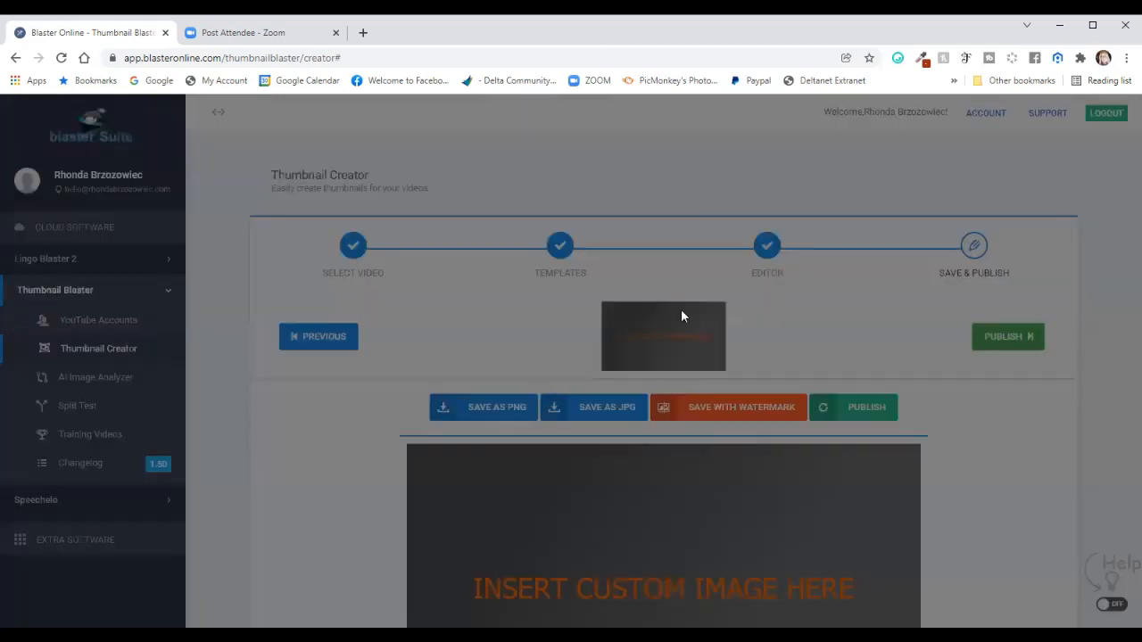
pyautogui.scroll(-2, 601, 484)
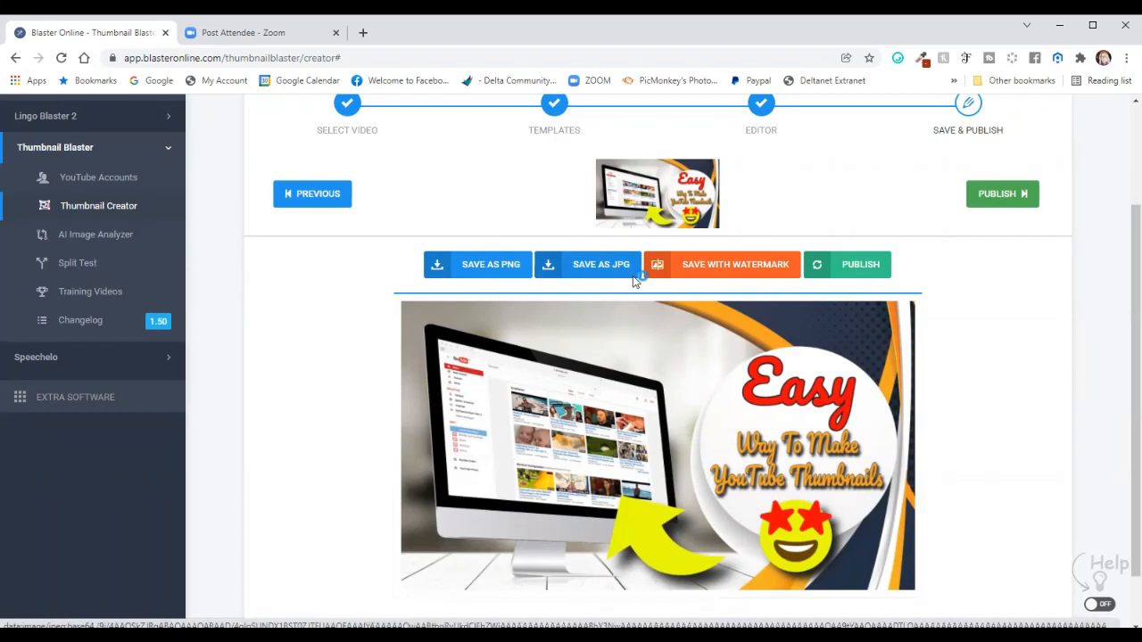
# Save the finished thumbnail as a JPG named "Easy YouTube Thumbnails" in the YouTube Videos folder
pyautogui.click(634, 277)
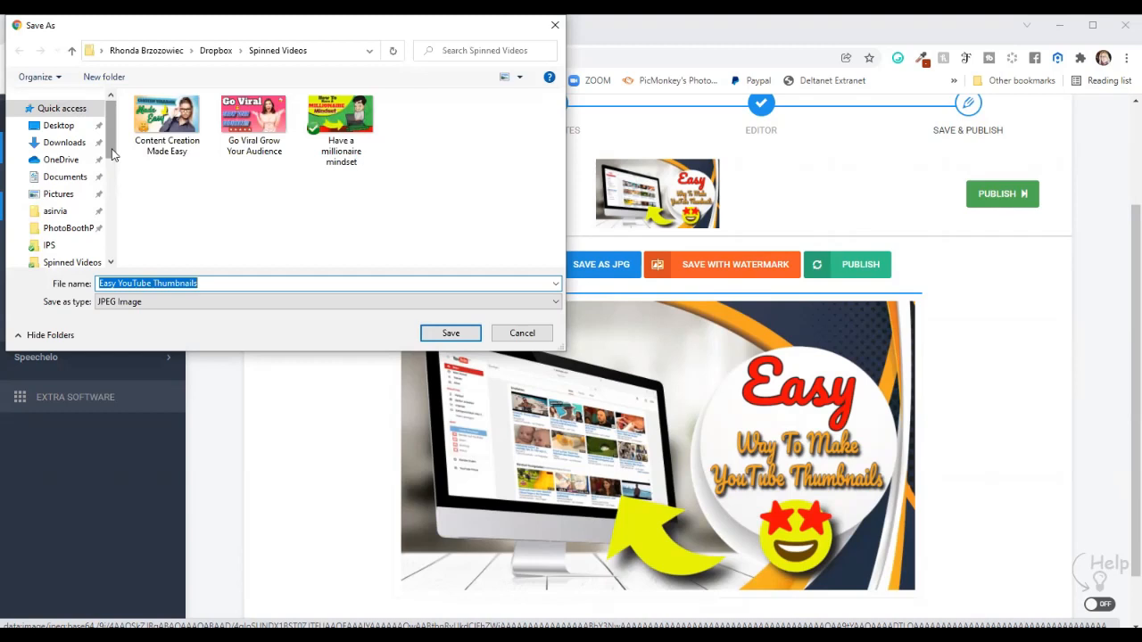
pyautogui.scroll(-1, 111, 152)
pyautogui.click(82, 237)
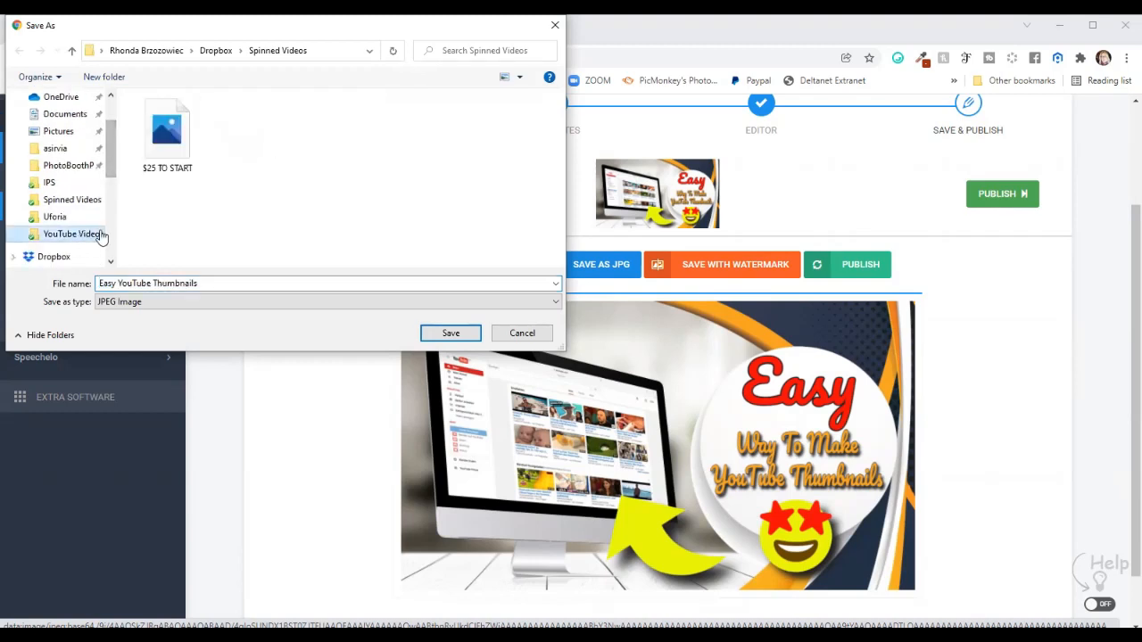
pyautogui.click(452, 334)
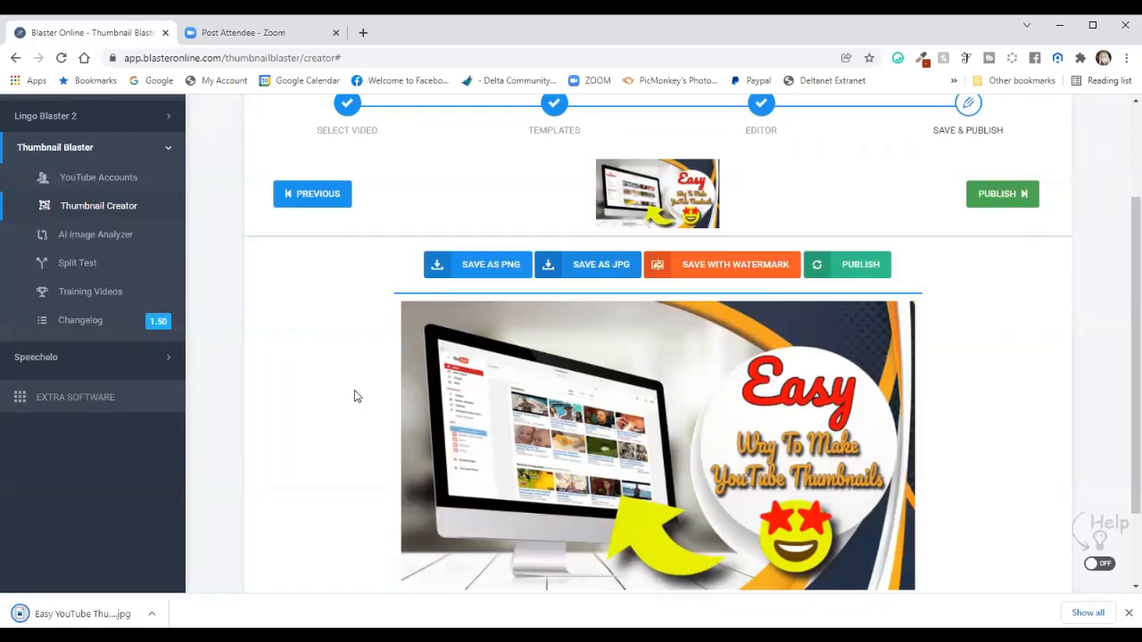
pyautogui.scroll(-1, 358, 404)
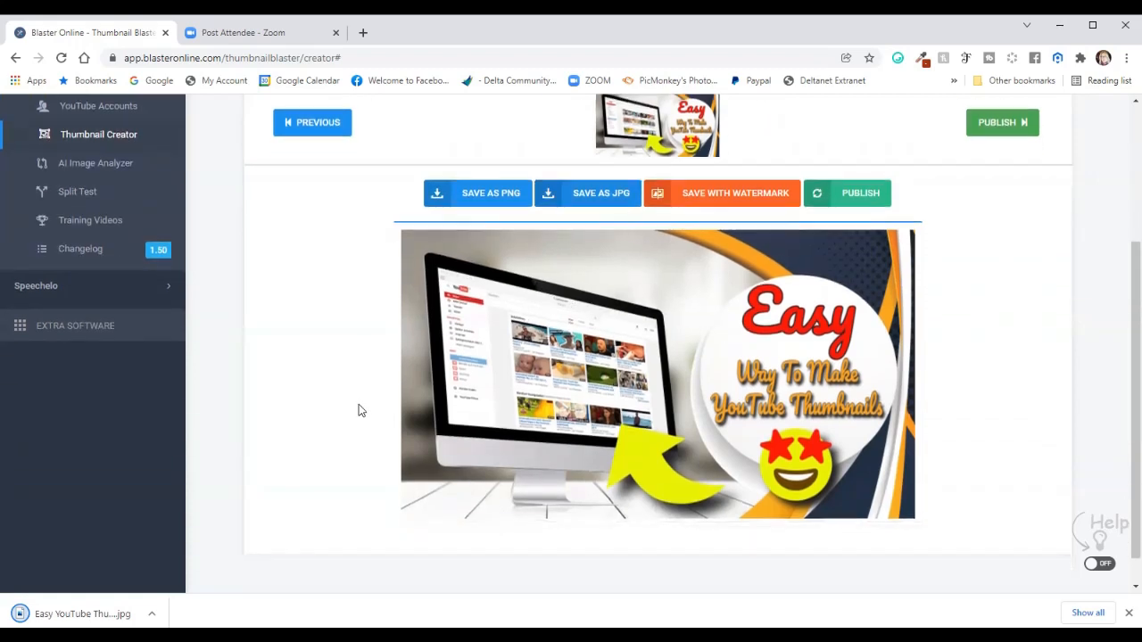